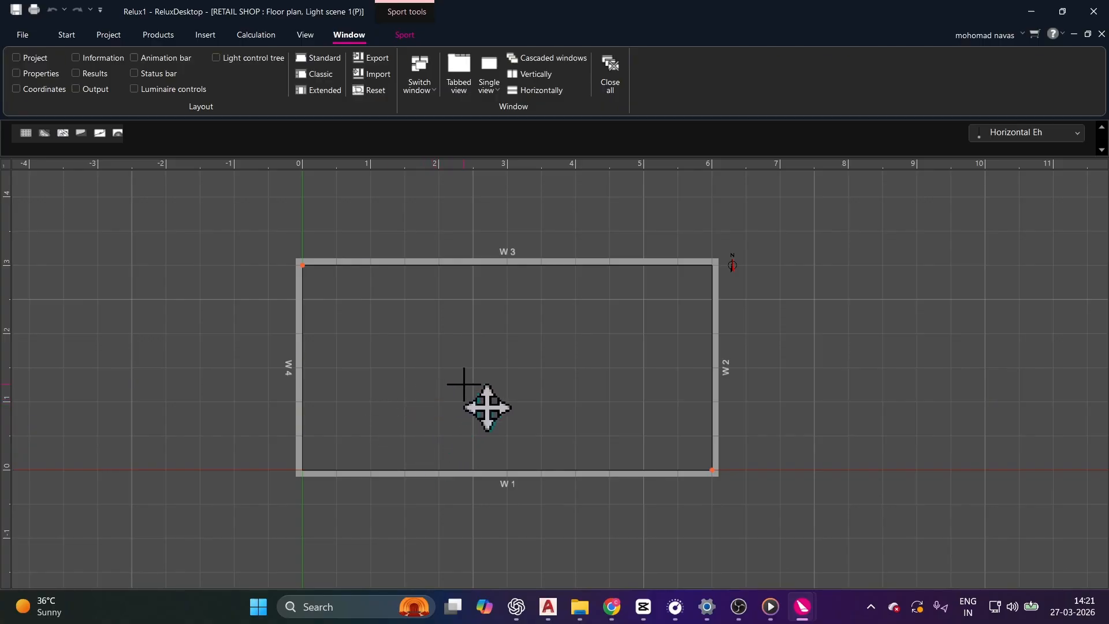
Open the 3D view of the RETAIL SHOP room and examine the empty space from several angles
mouse_move(446, 365)
middle_mouse_down()
mouse_move(257, 376)
mouse_move(693, 344)
mouse_move(372, 293)
mouse_move(213, 381)
mouse_move(583, 396)
mouse_move(427, 291)
mouse_move(459, 360)
middle_mouse_up()
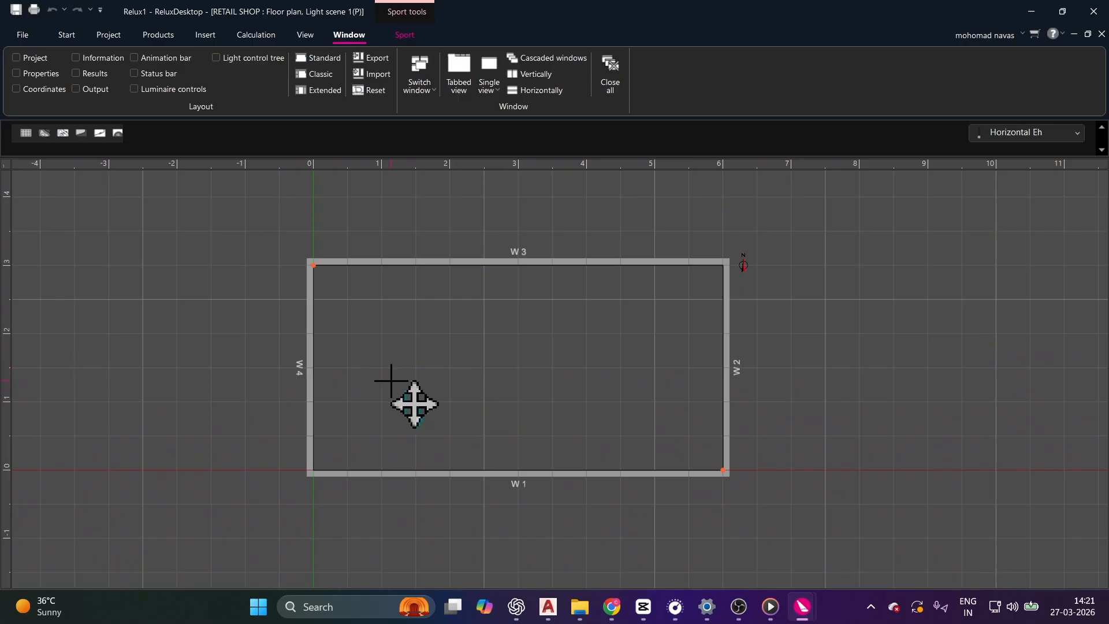
middle_click_drag(389, 375, 392, 352)
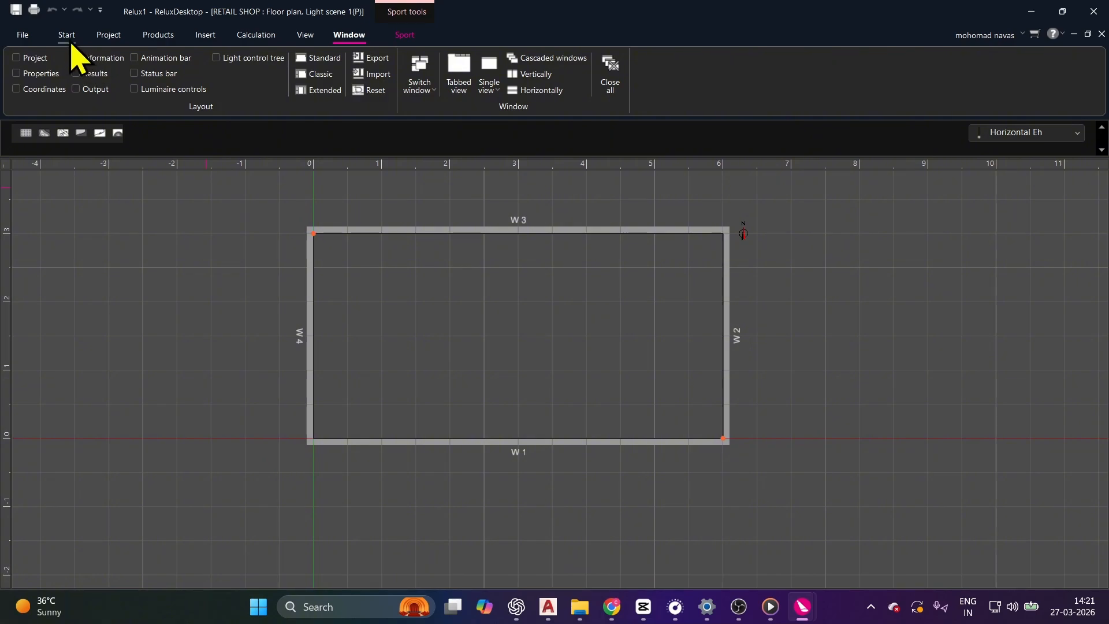
left_click(67, 36)
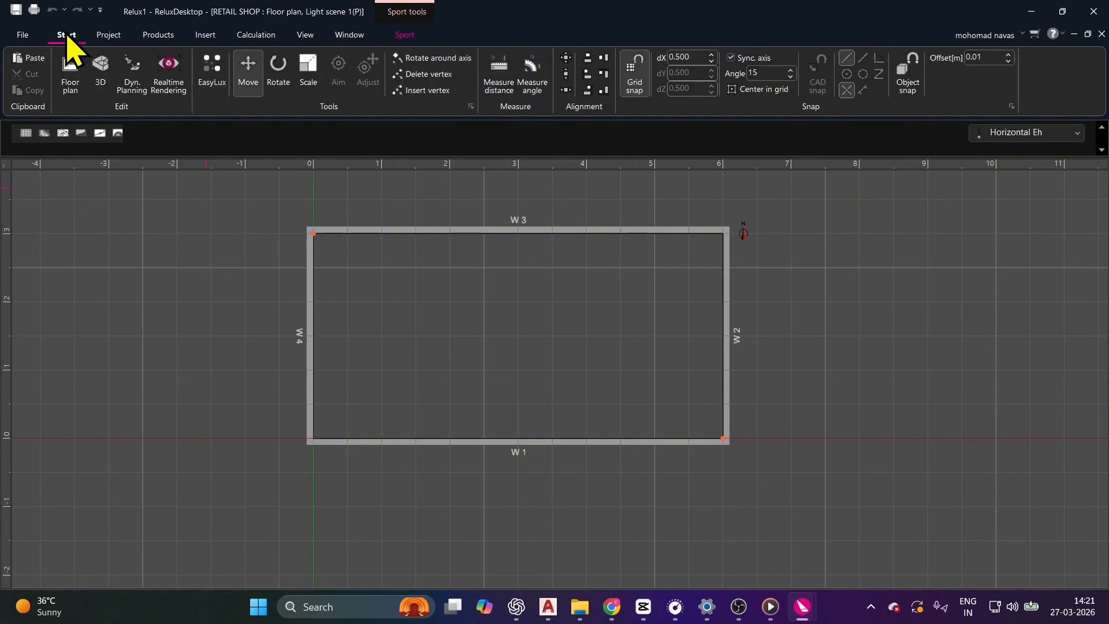
left_click(98, 83)
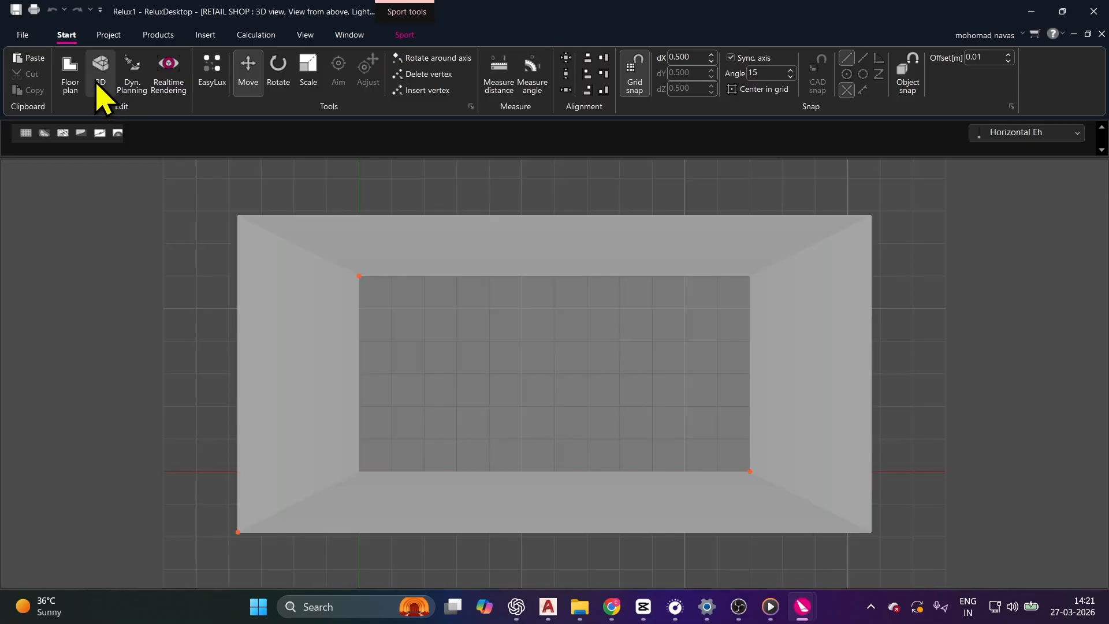
scroll(397, 316, "down", 1)
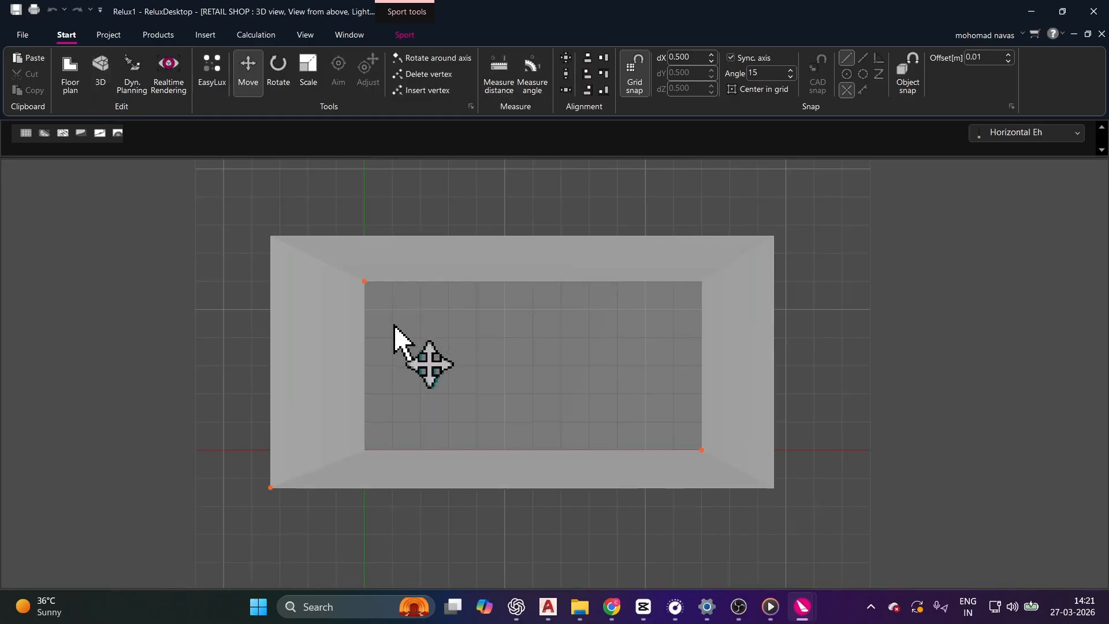
middle_click_drag(387, 314, 436, 330)
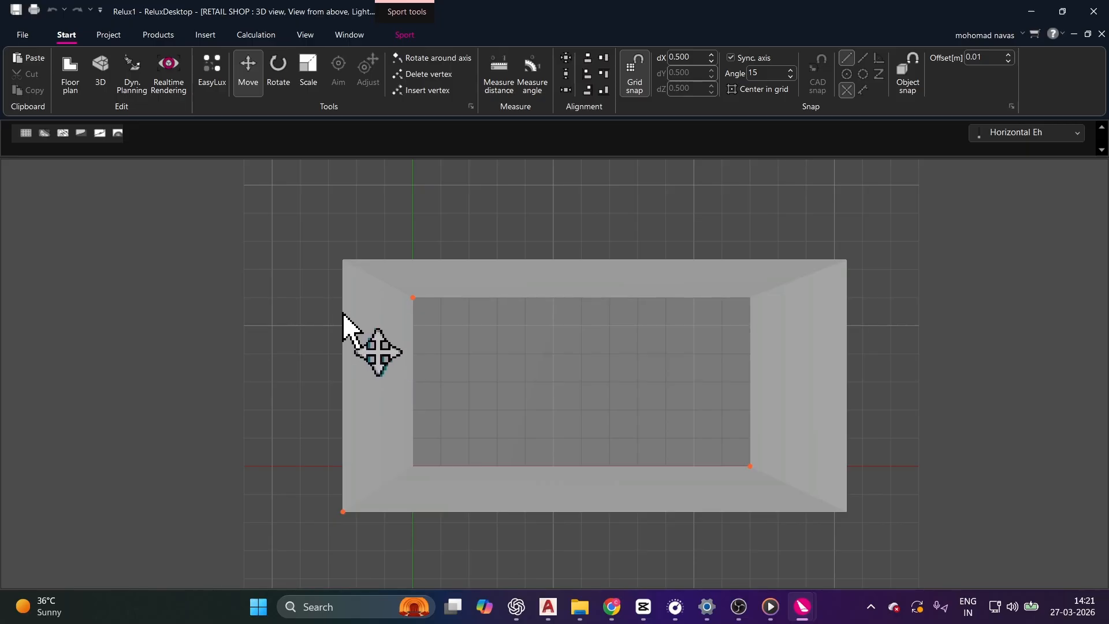
right_click_drag(343, 315, 545, 350)
middle_click_drag(527, 376, 571, 420)
middle_click_drag(541, 369, 485, 302)
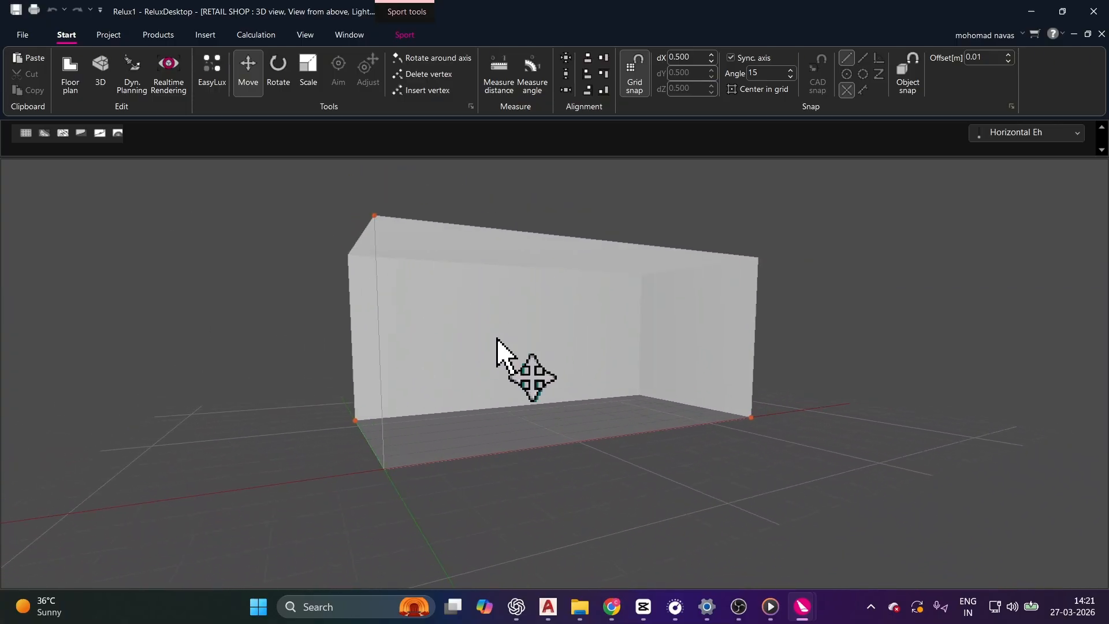
right_click_drag(462, 332, 456, 354)
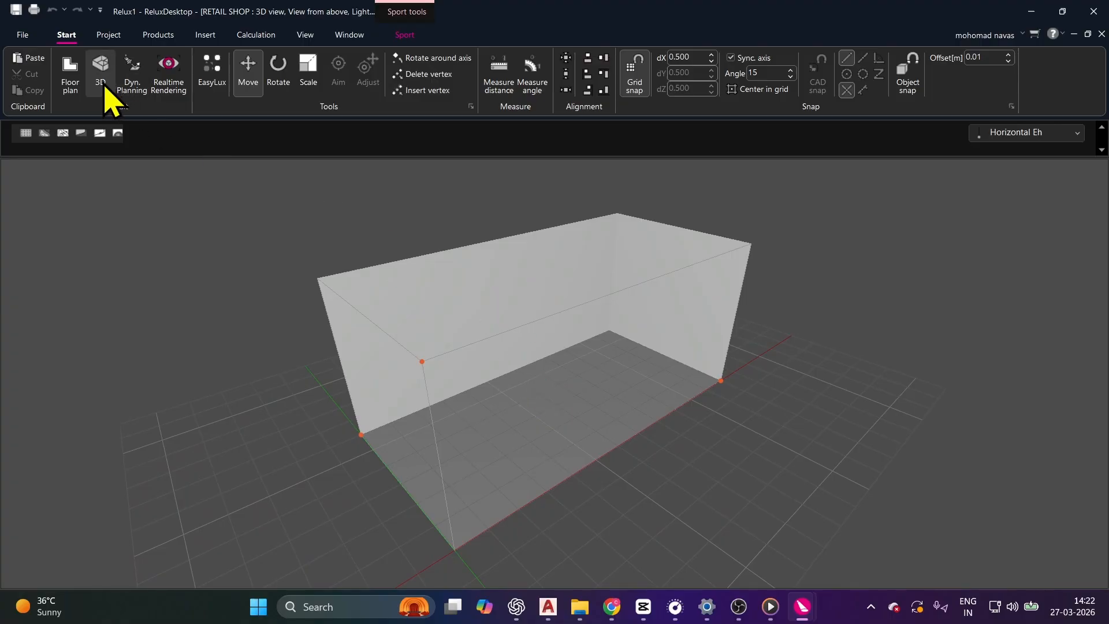
Return to the floor plan and open the library of own 3D objects
left_click(72, 86)
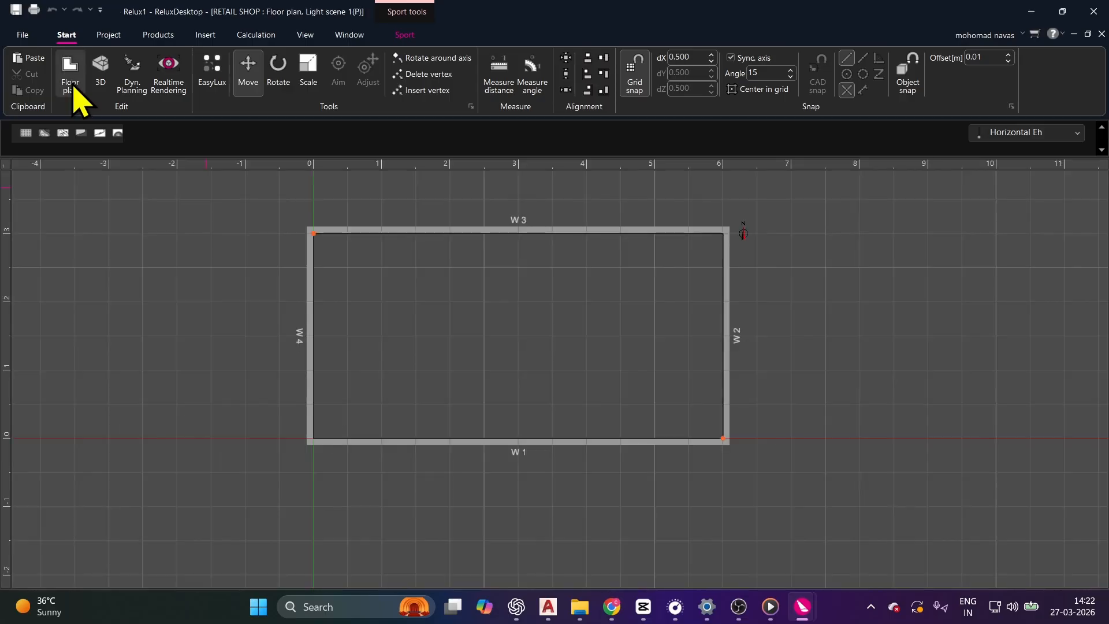
mouse_move(358, 331)
middle_mouse_down()
mouse_move(401, 352)
mouse_move(423, 344)
mouse_move(395, 366)
mouse_move(330, 297)
mouse_move(344, 341)
middle_mouse_up()
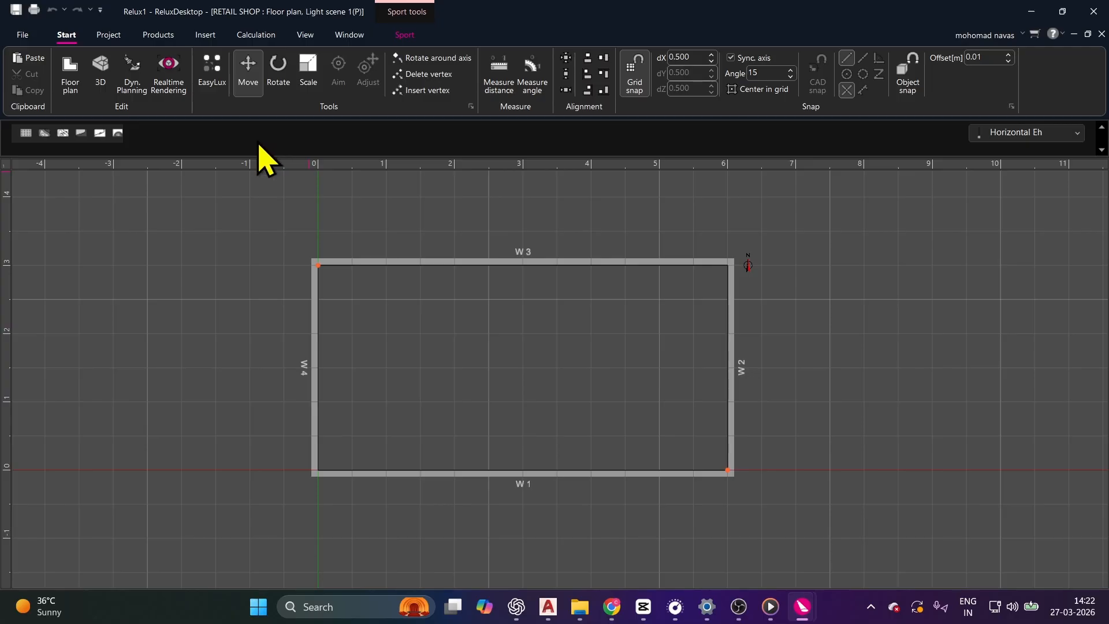
left_click(204, 37)
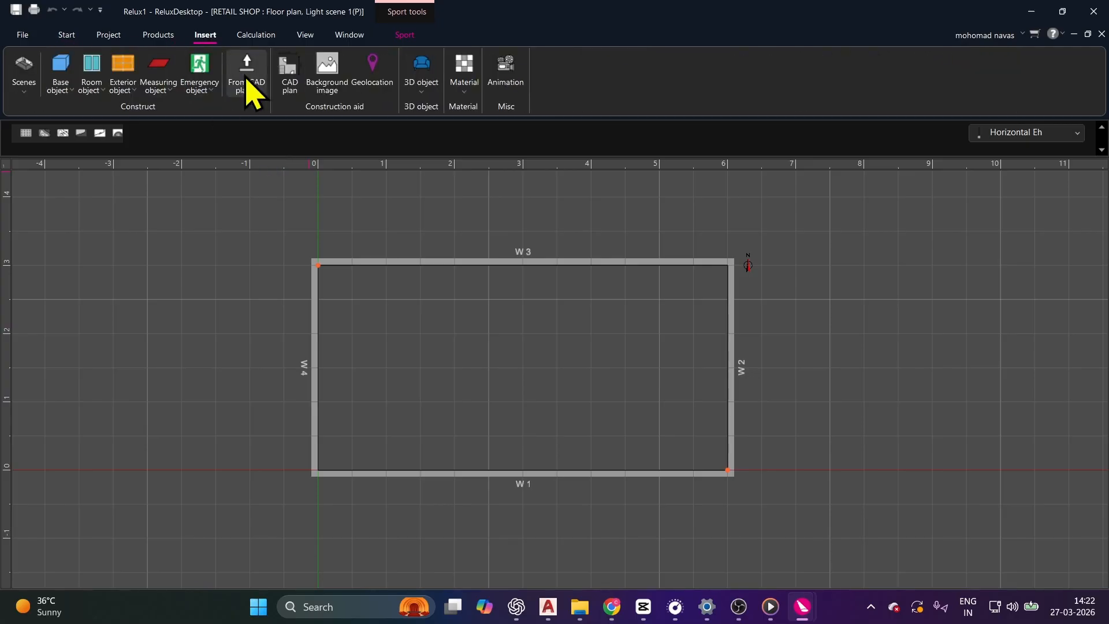
left_click(418, 91)
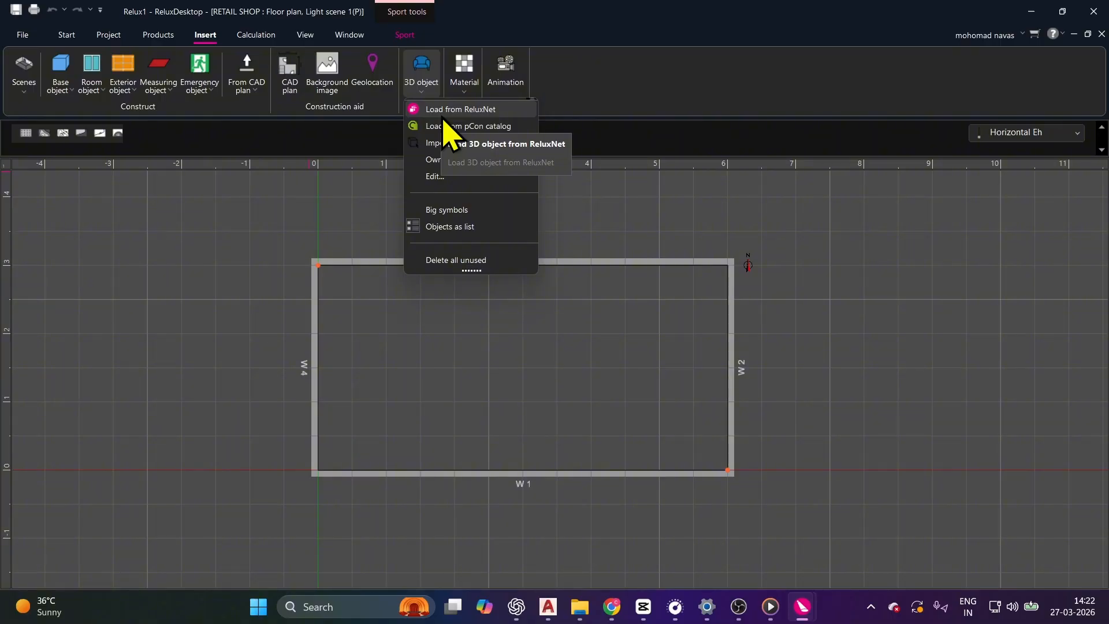
left_click(439, 163)
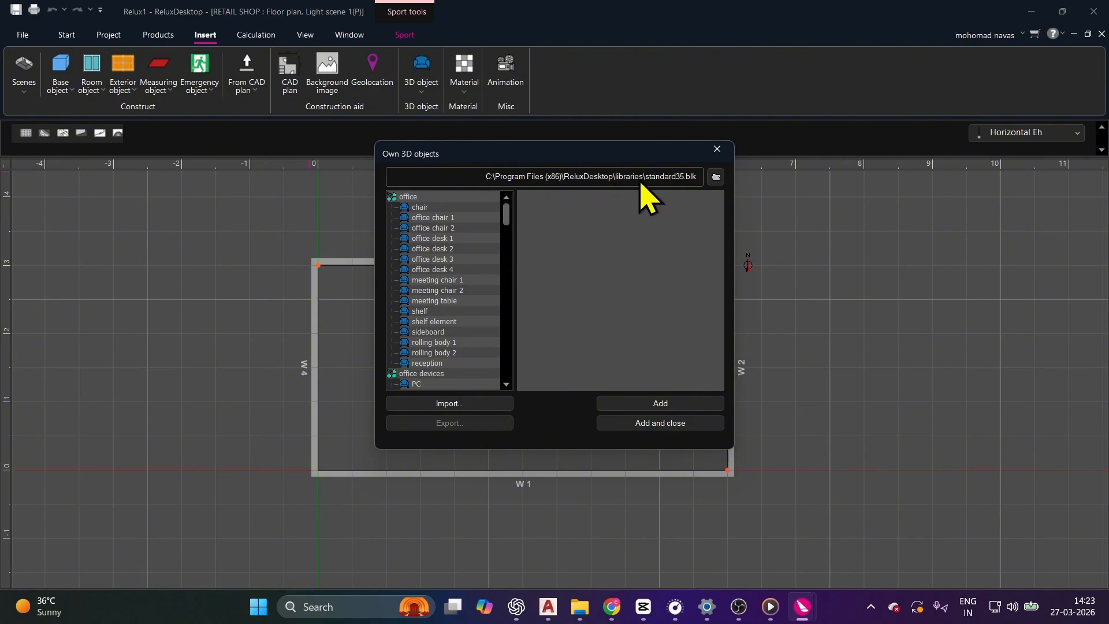
left_click(715, 178)
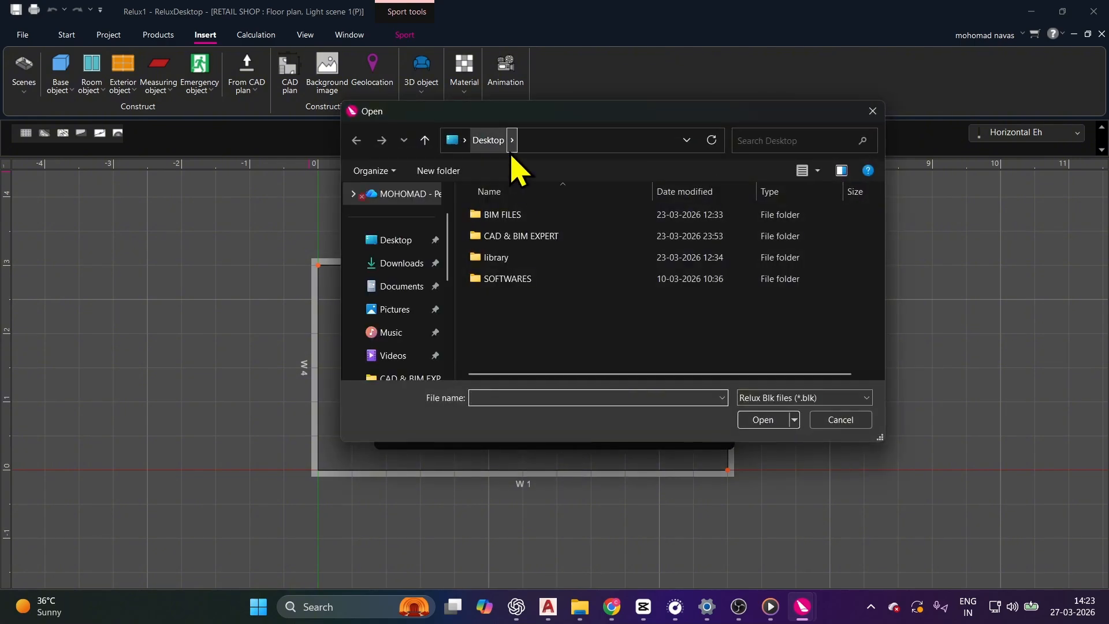
left_click(870, 111)
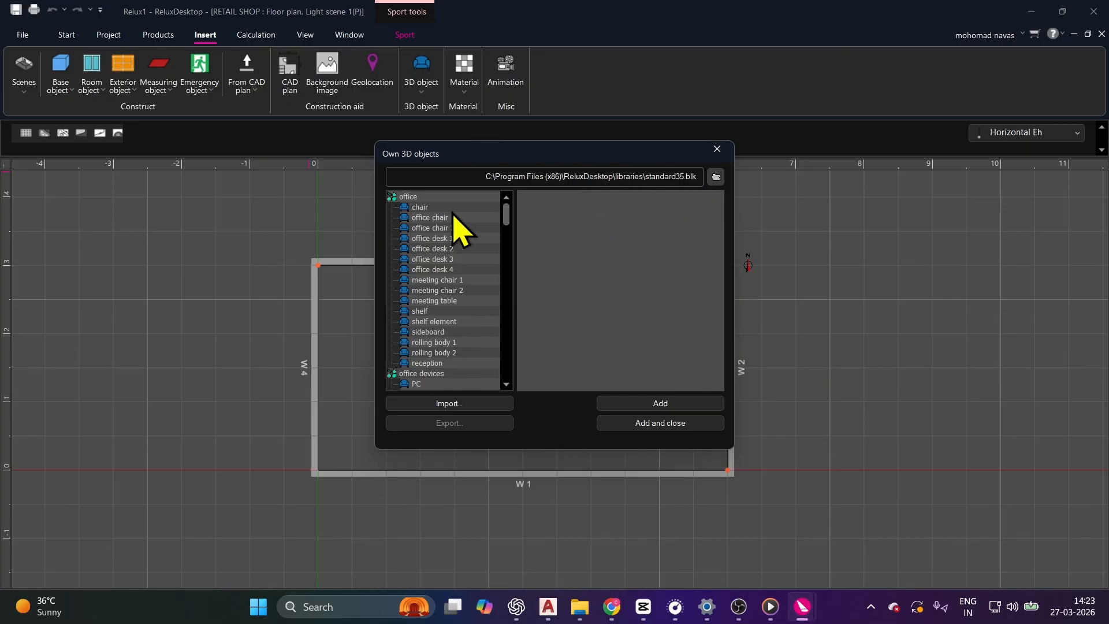
Preview the chair and desk models in the office group and add office desk 2 for placement
left_click(421, 209)
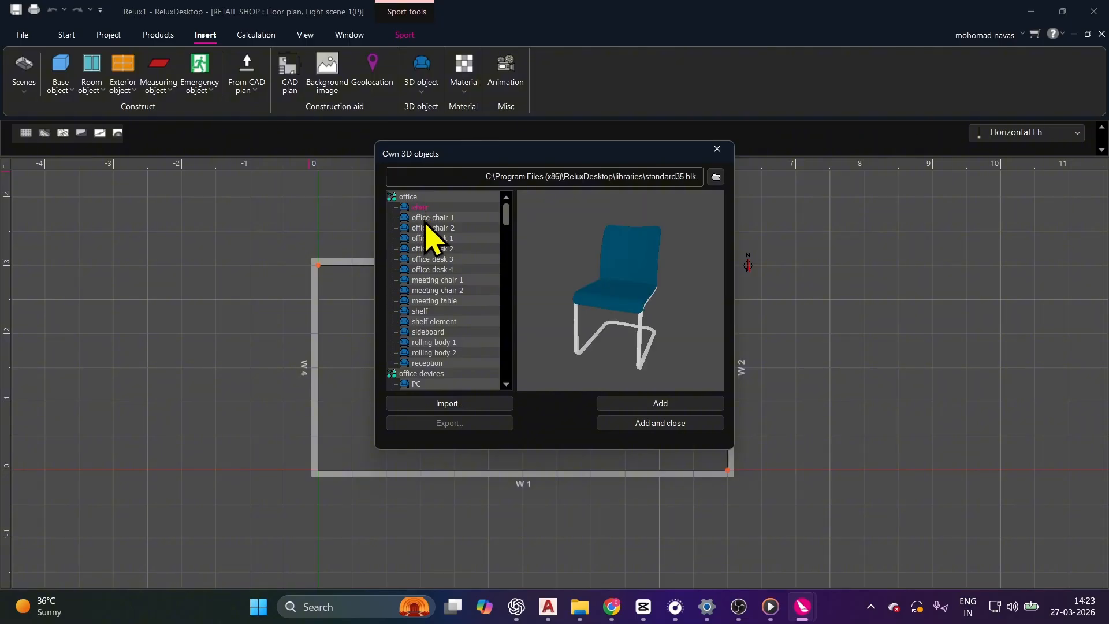
left_click(426, 222)
left_click(429, 239)
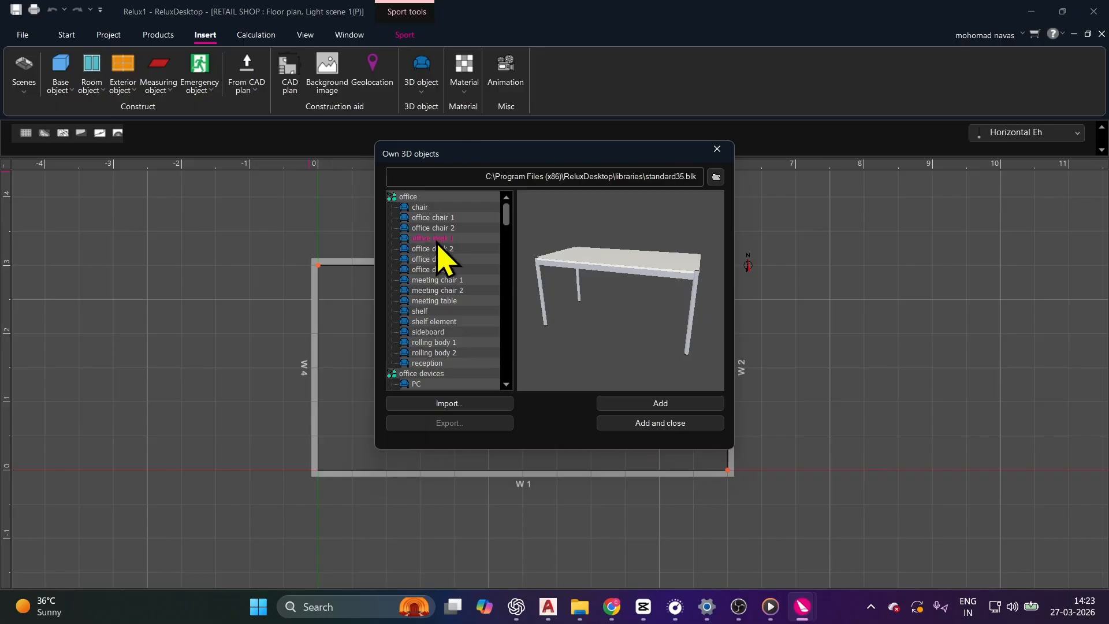
left_click(437, 249)
left_click(439, 260)
left_click(439, 250)
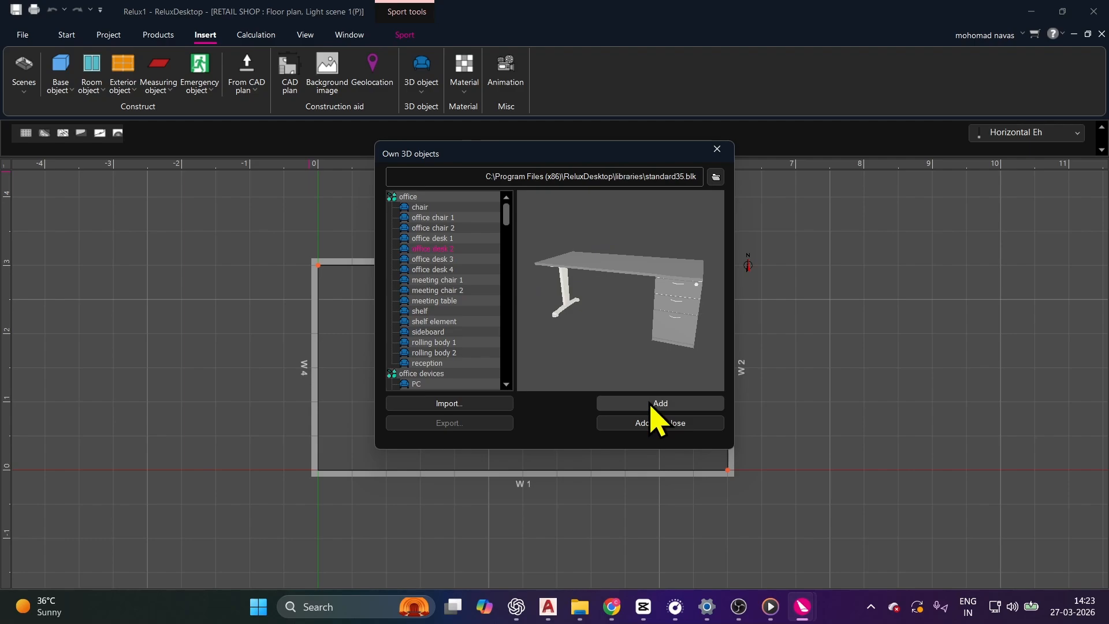
left_click(723, 152)
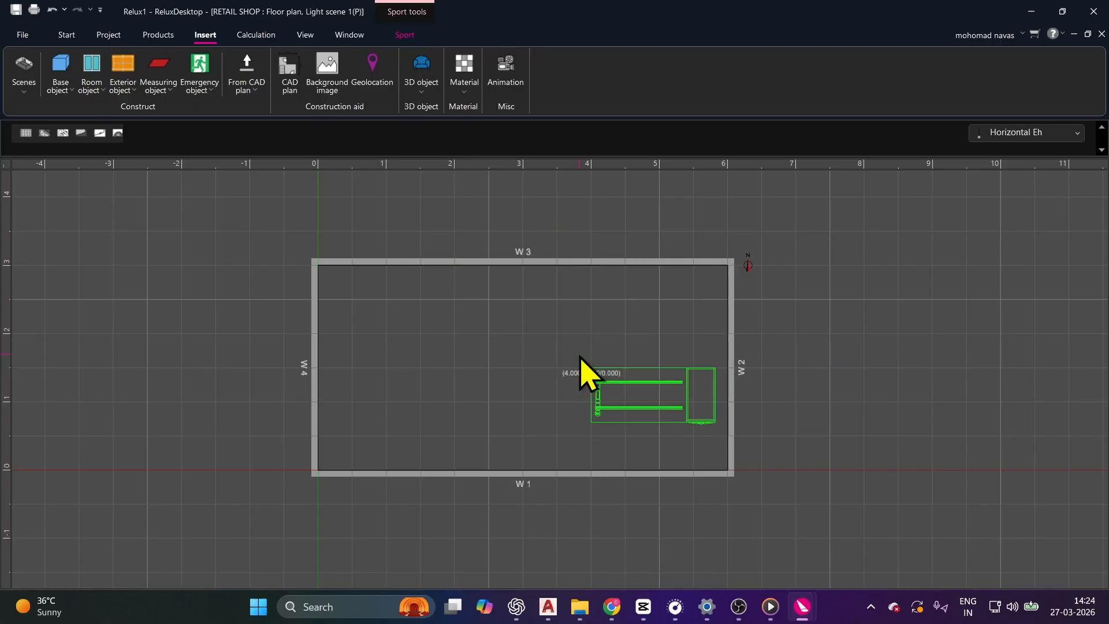
Turn office desk 2 parallel to wall W 2 and place a single copy near that wall, at about x 5.3 m, y 2.5 m
left_click(66, 35)
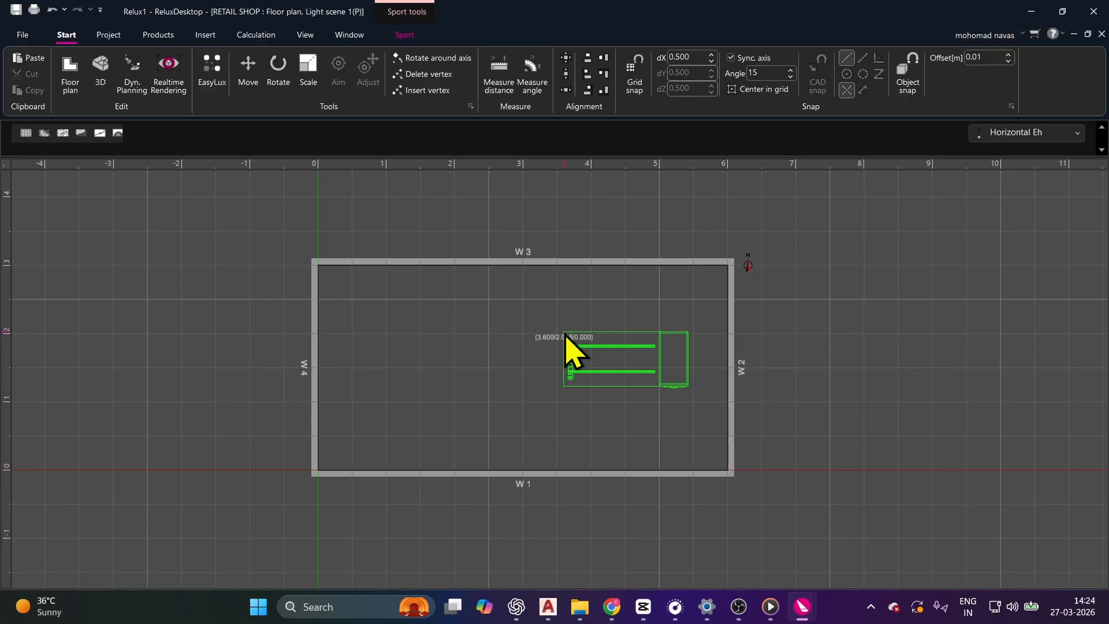
key("space")
key("space")
key("space")
key("space")
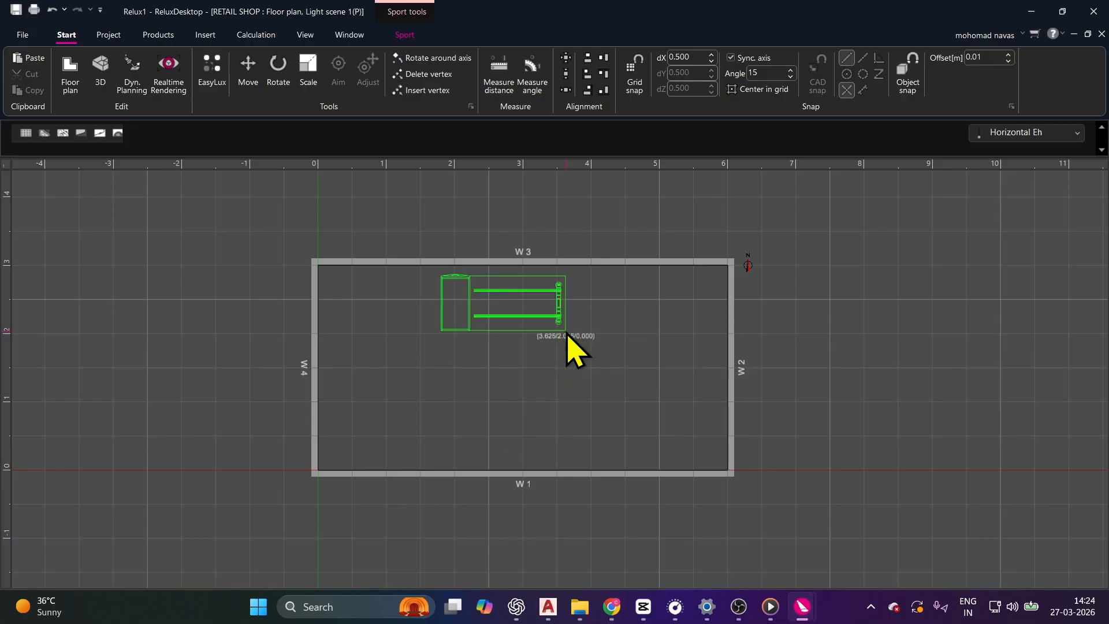
key("space")
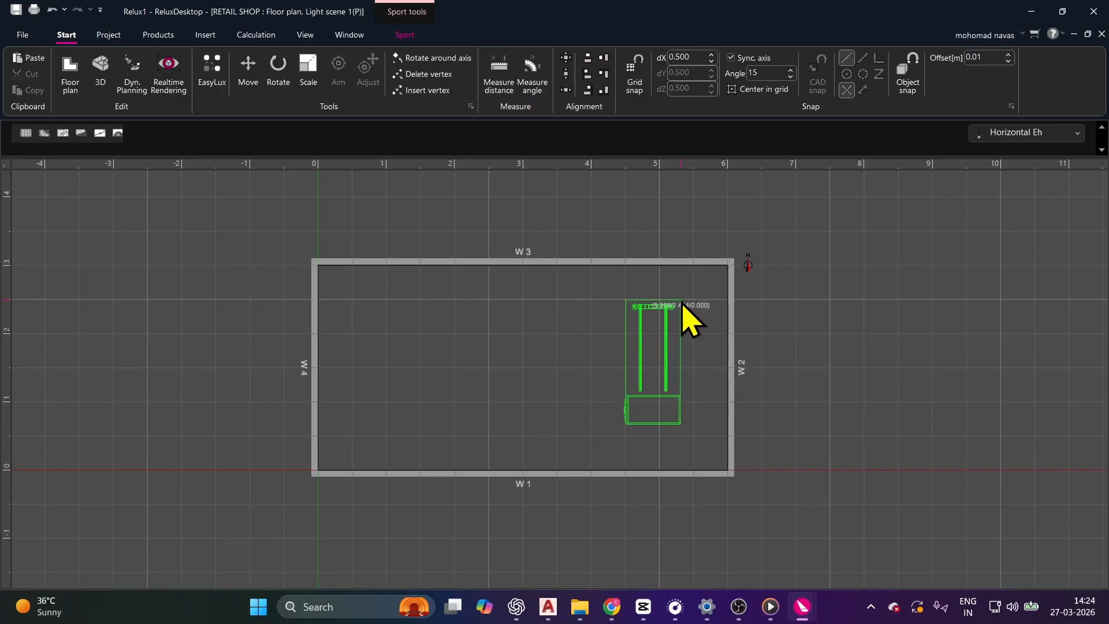
left_click(686, 306)
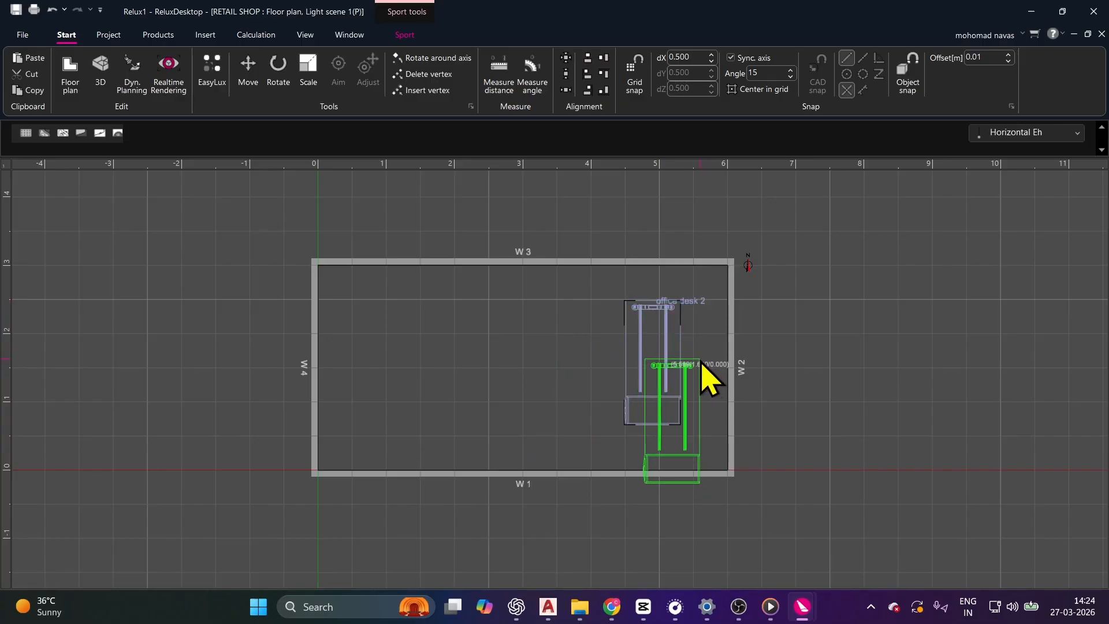
key("Escape")
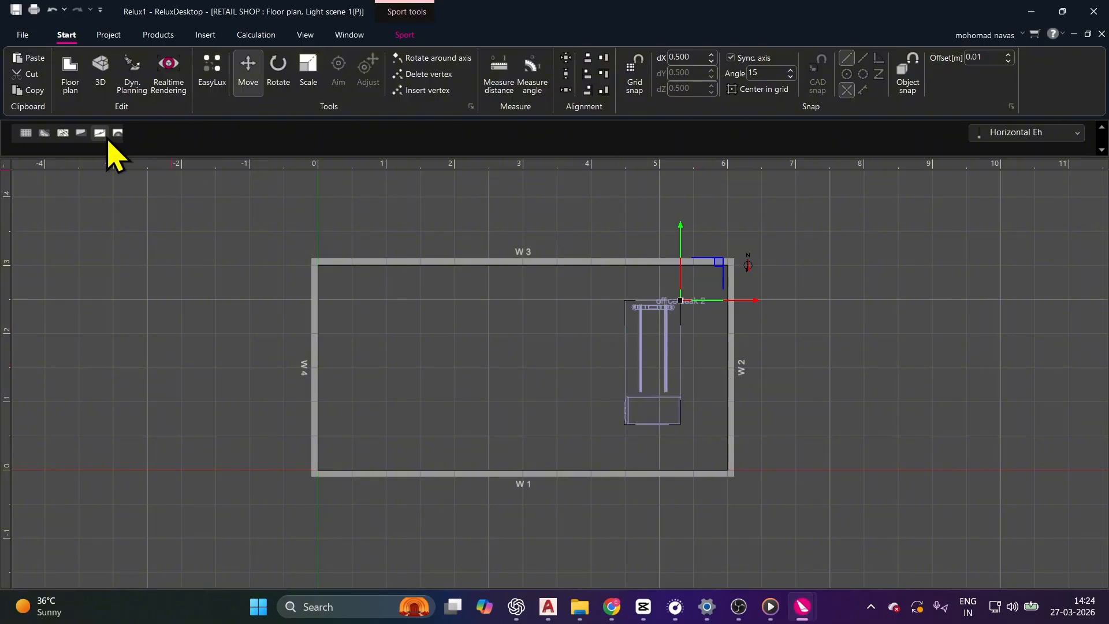
Examine the placed office desk in the 3D view and select it
left_click(99, 75)
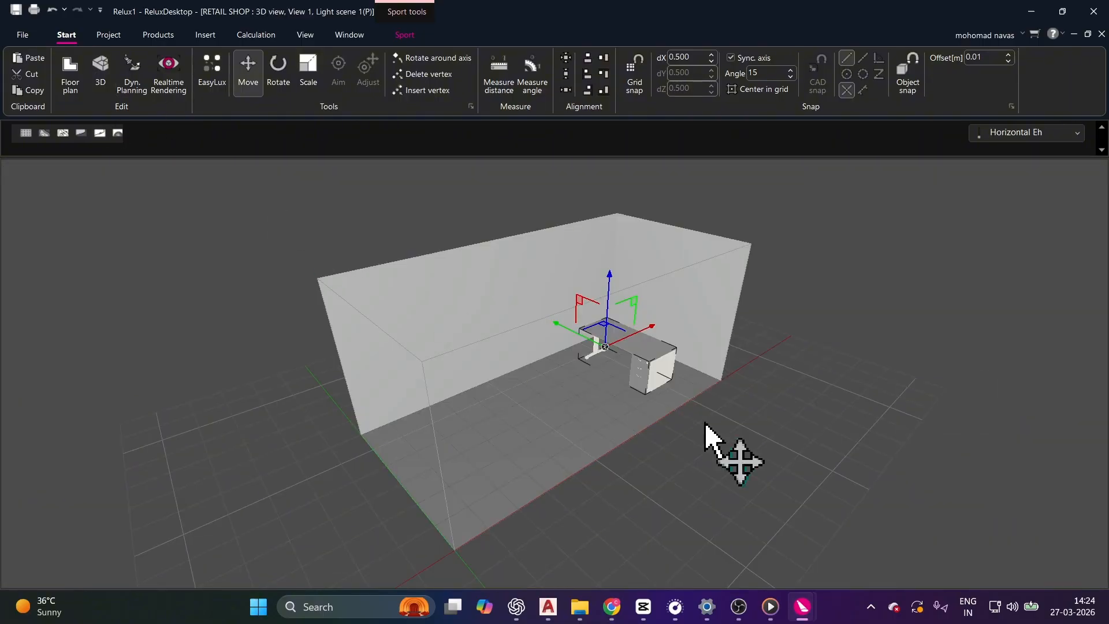
right_click_drag(706, 445, 679, 367)
scroll(679, 367, "up", 3)
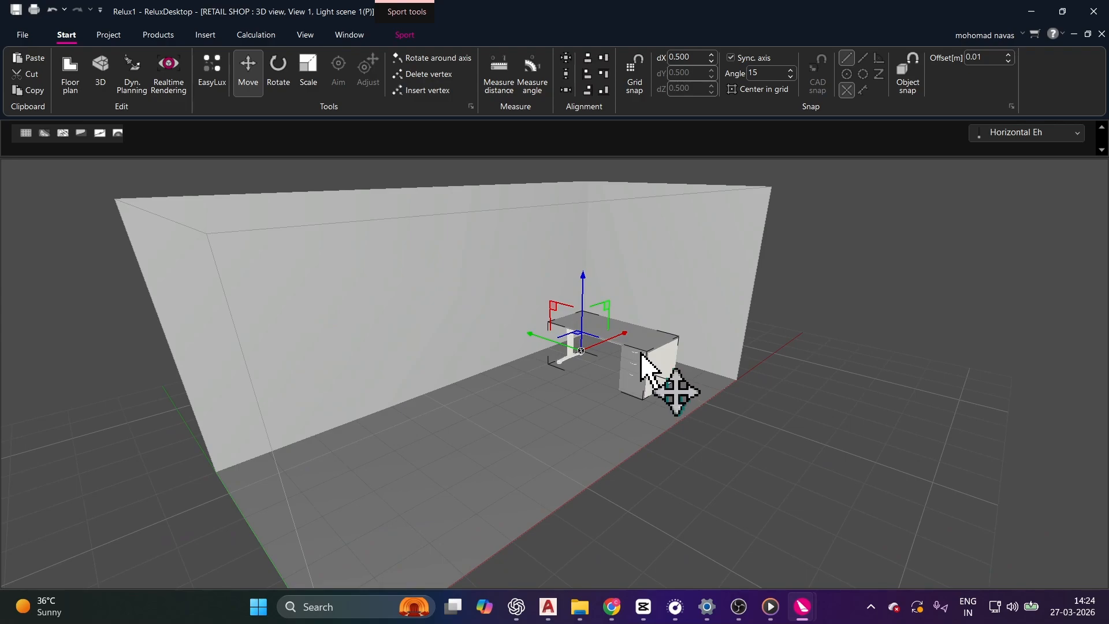
middle_click_drag(647, 357, 649, 359)
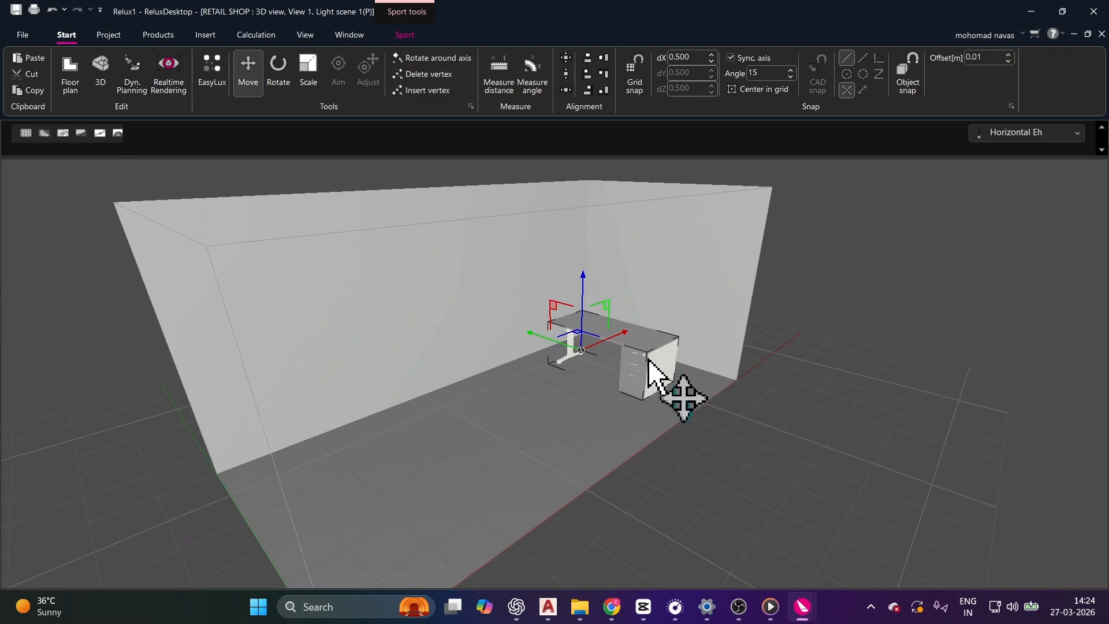
key("Escape")
left_click(647, 361)
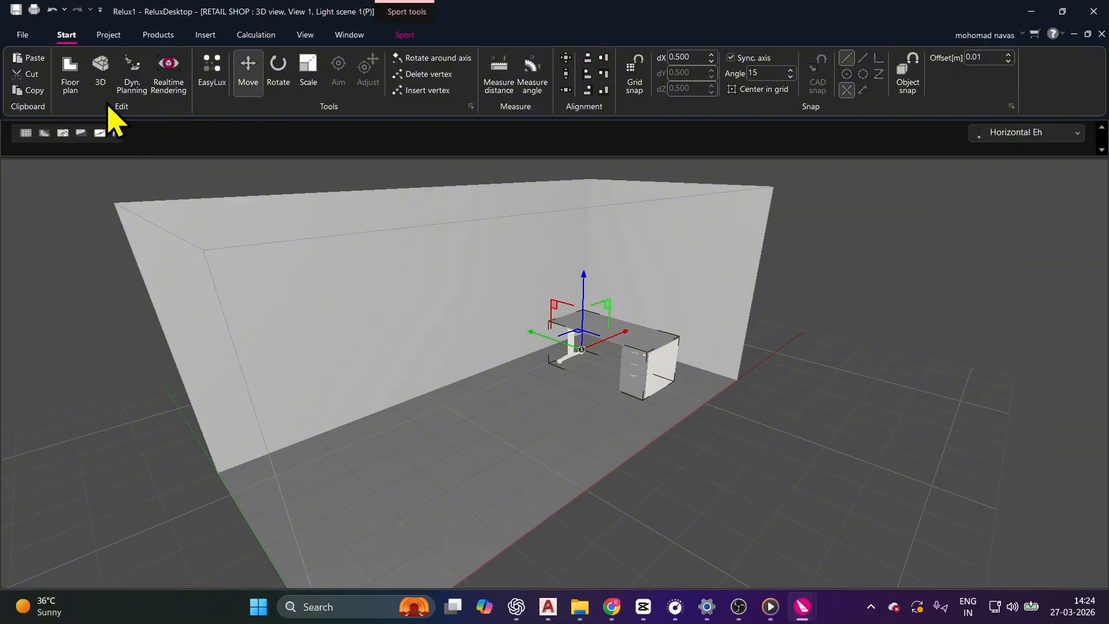
Try to rotate office desk 2 freehand about its axes in the 3D view with the Rotate tool
left_click(70, 74)
middle_click_drag(608, 398, 525, 399)
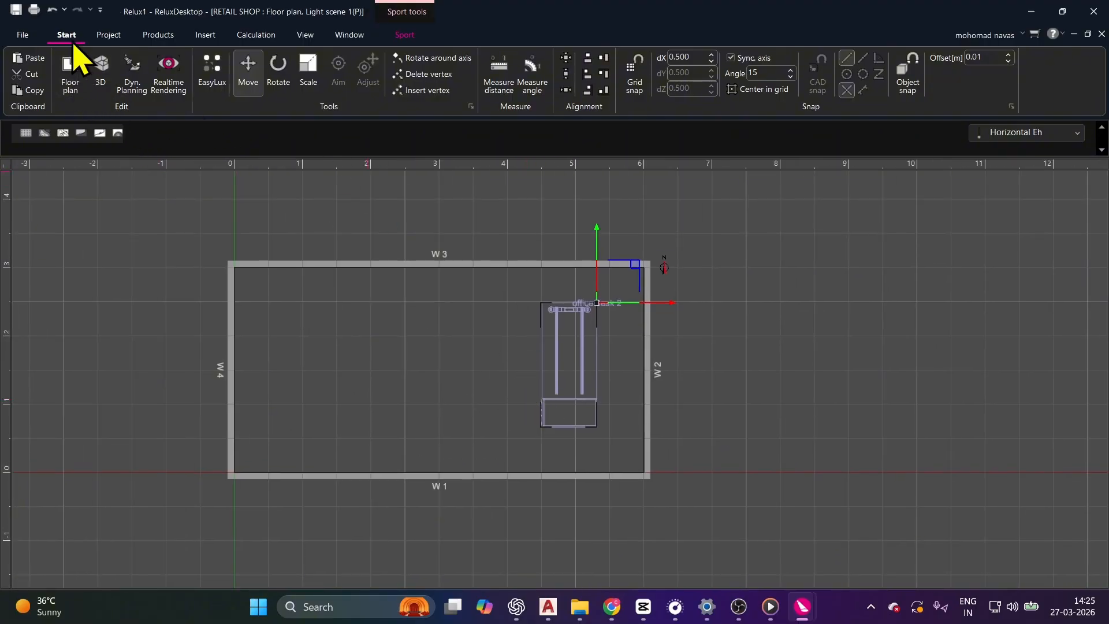
left_click(277, 80)
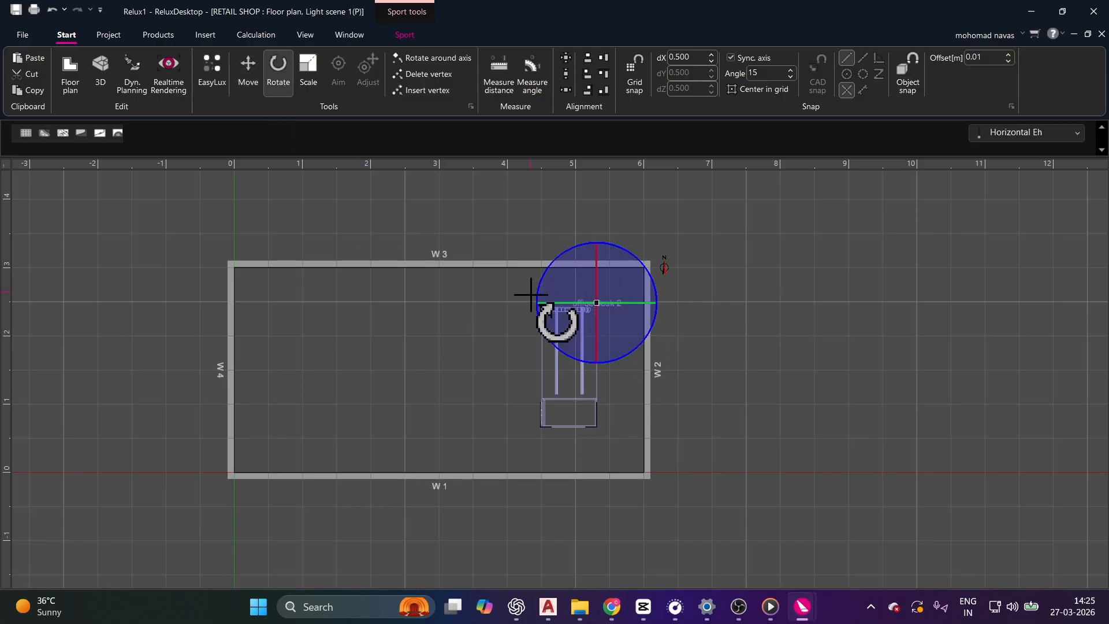
left_click(100, 72)
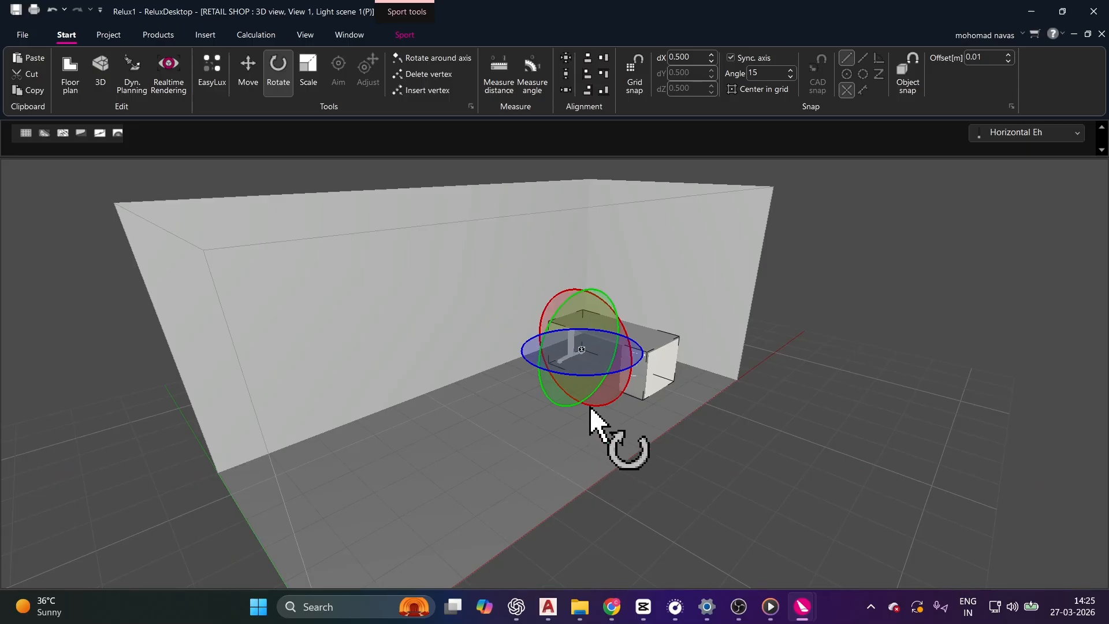
middle_click_drag(590, 409, 542, 411)
scroll(601, 361, "up", 3)
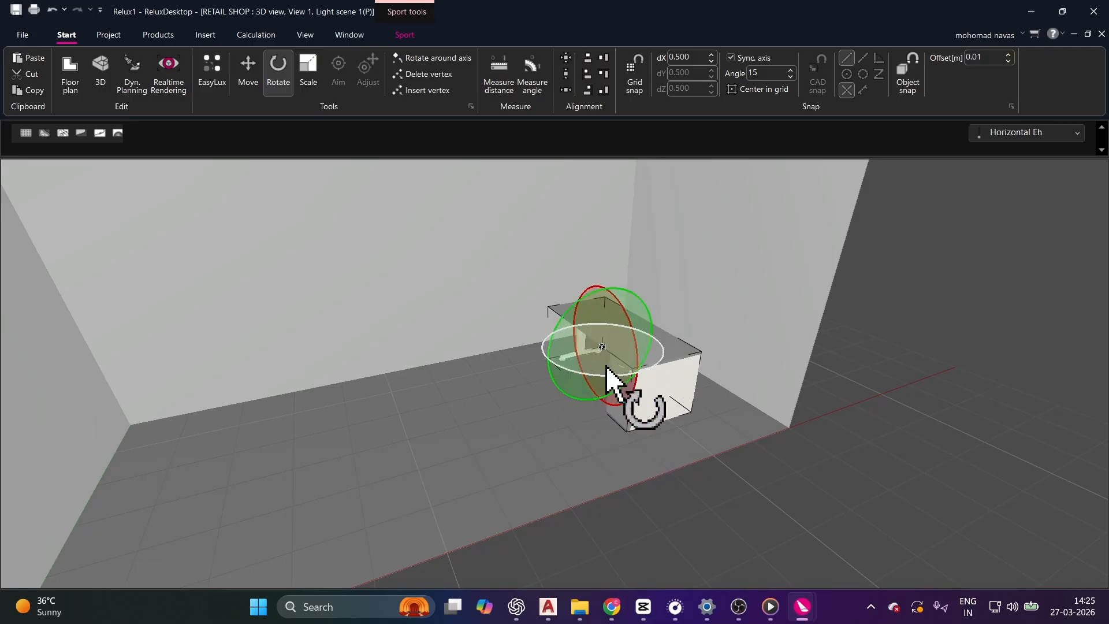
middle_click_drag(612, 381, 558, 376)
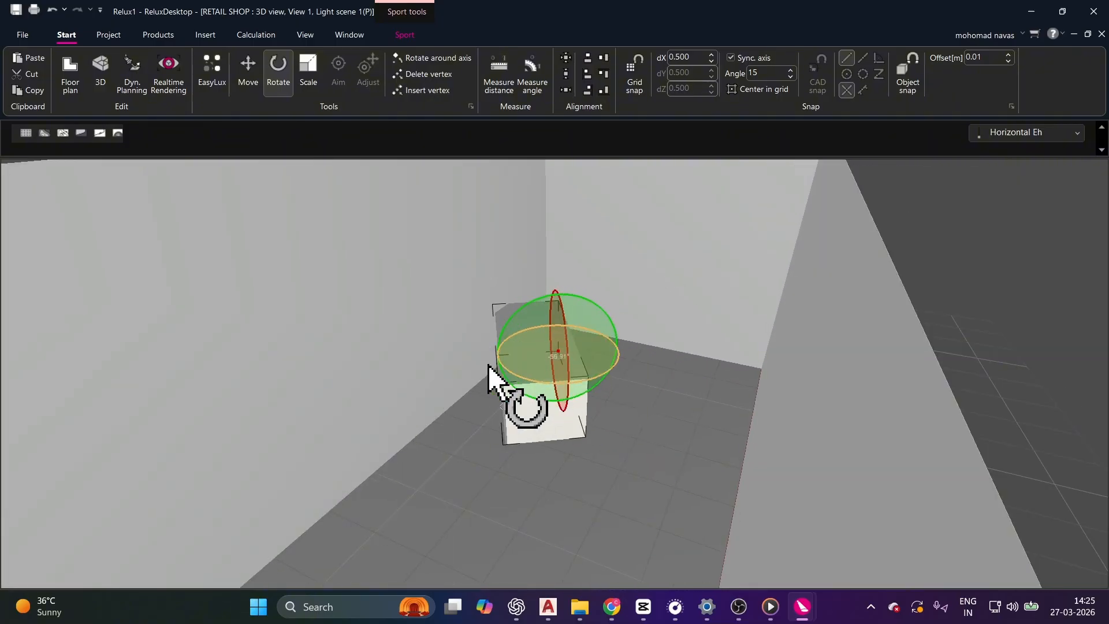
left_click_drag(488, 366, 527, 373)
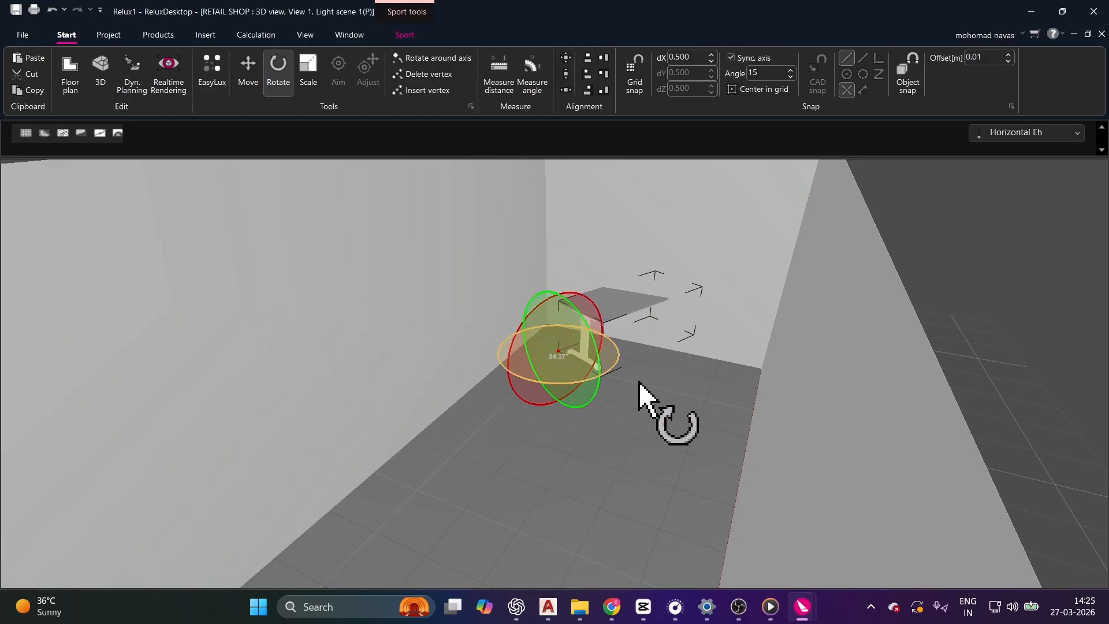
left_click_drag(640, 384, 507, 356)
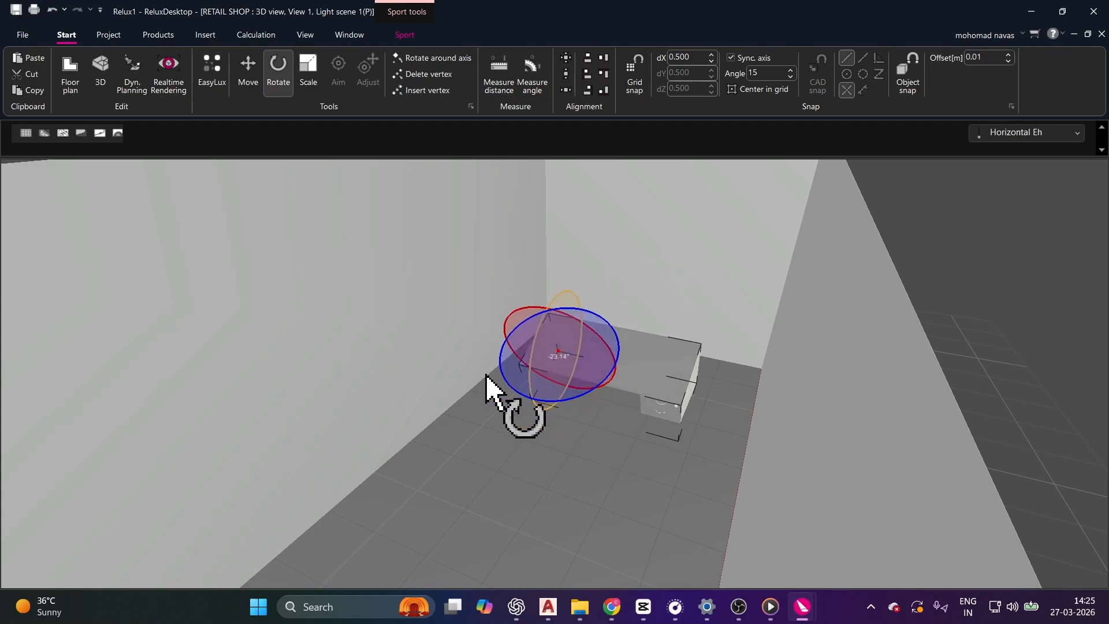
left_click_drag(503, 364, 669, 328)
Turn on grid snap, try another freehand rotation, undo the desk's rotation changes and reselect the desk
scroll(651, 330, "down", 2)
middle_click_drag(652, 330, 643, 372)
left_click_drag(643, 372, 669, 181)
left_click(634, 90)
left_click_drag(591, 391, 637, 364)
key("ctrl+z")
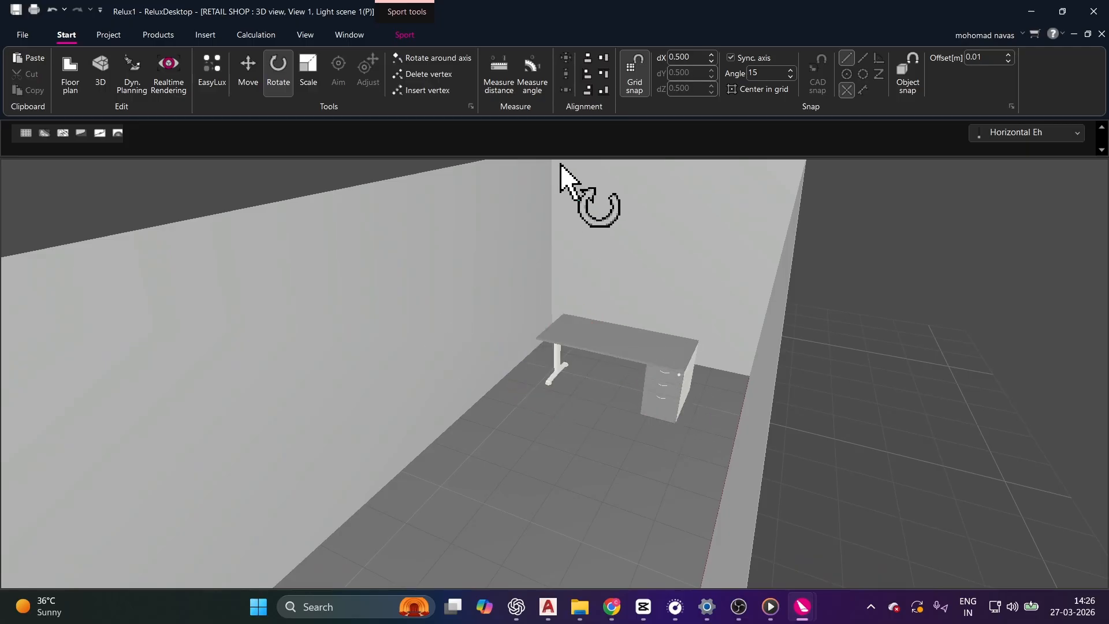
left_click(671, 371)
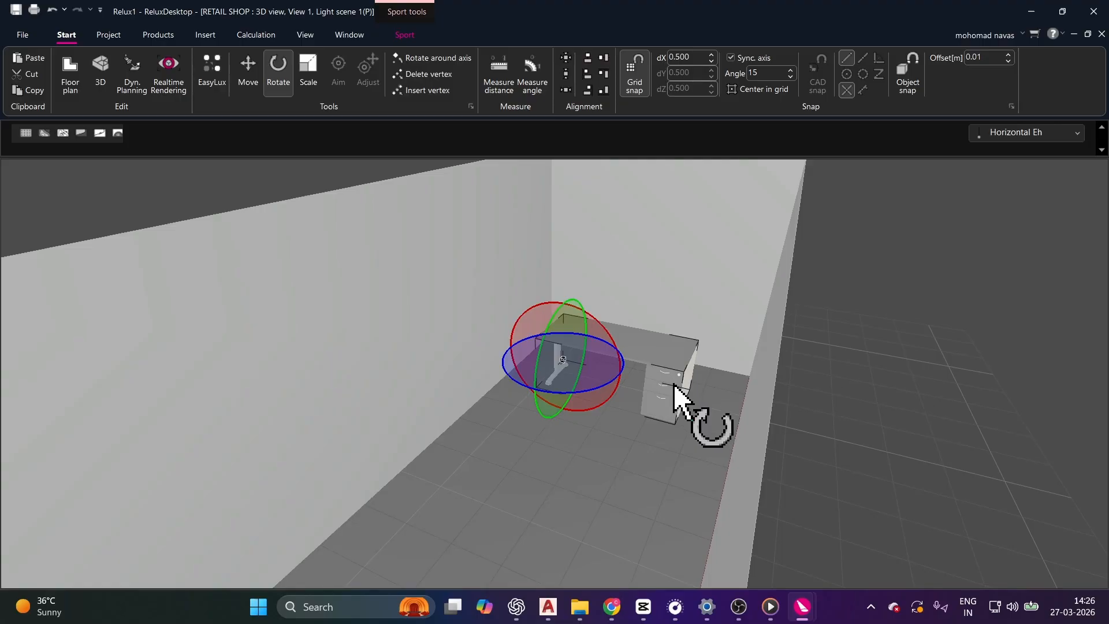
left_click(110, 36)
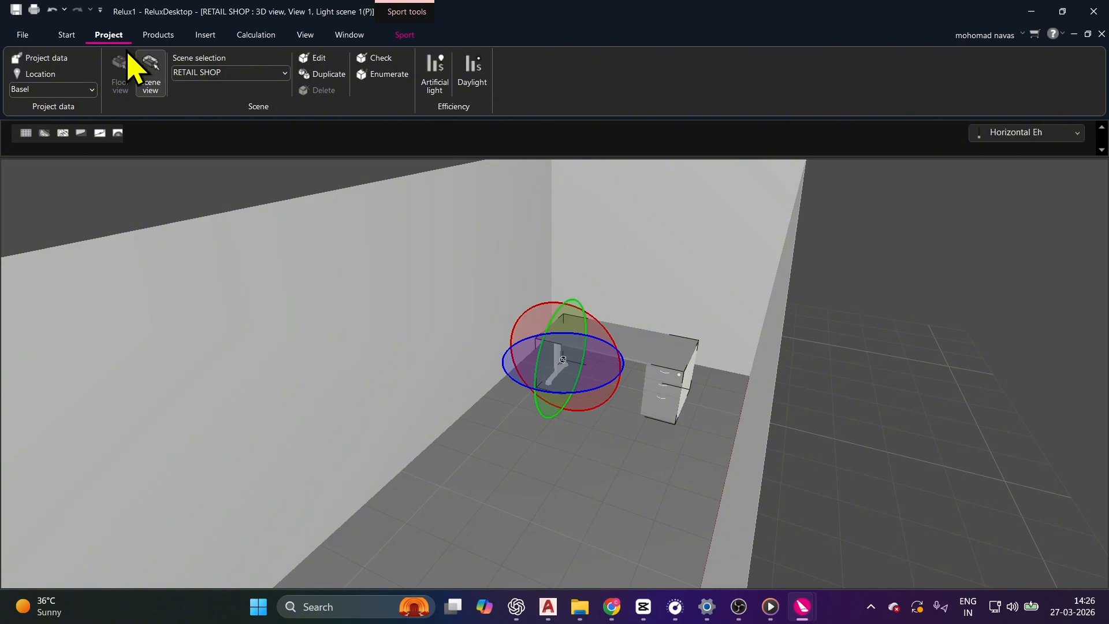
left_click(44, 62)
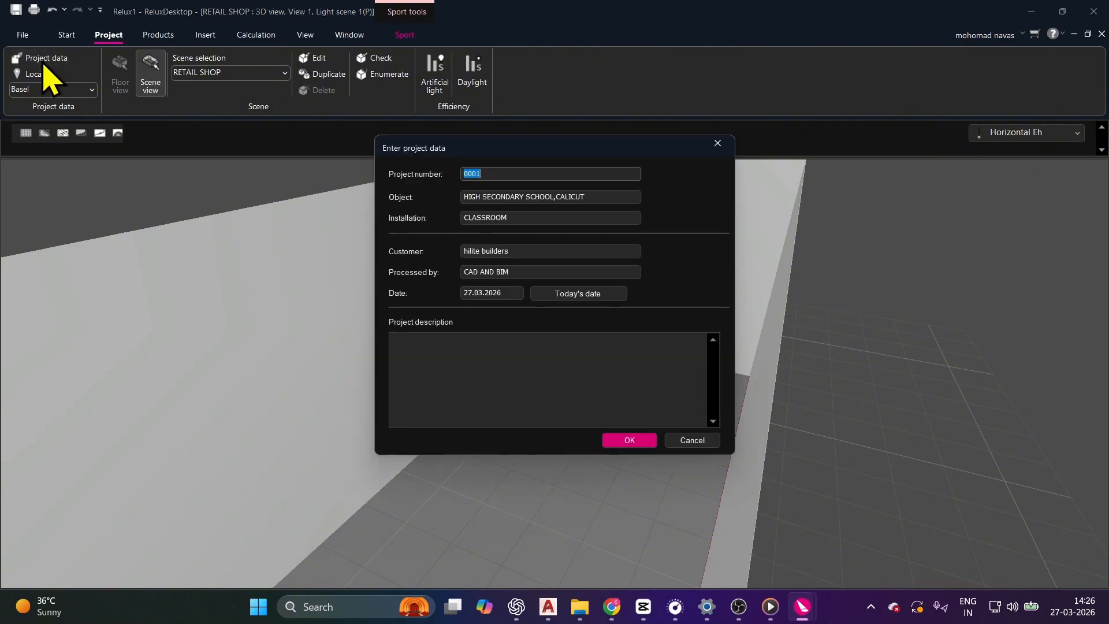
left_click(717, 144)
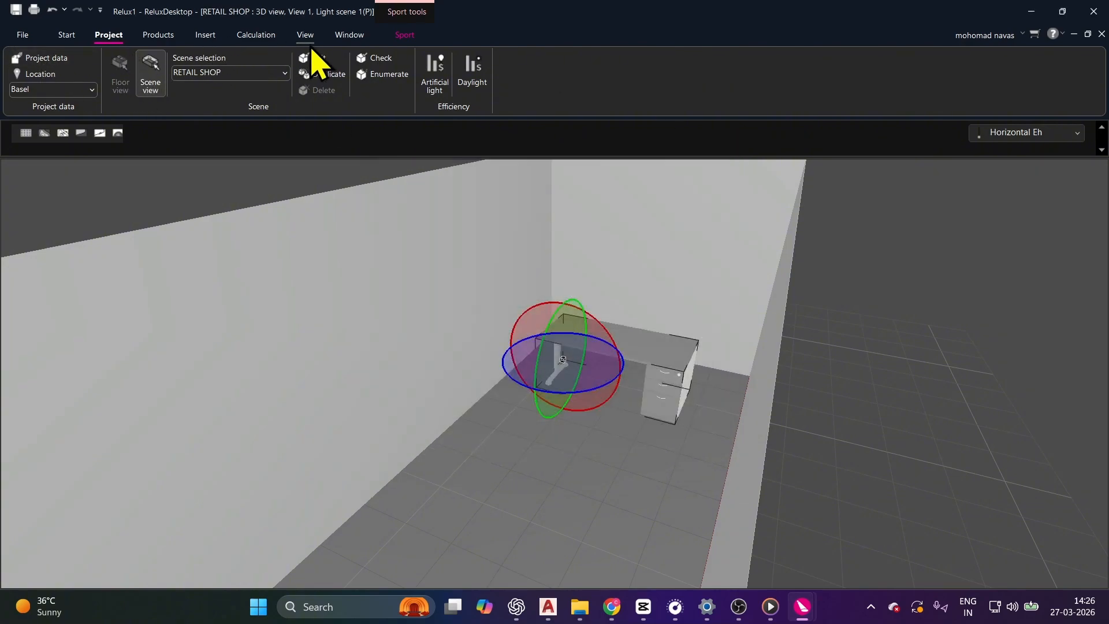
Show the project structure and the properties of the selected office desk
left_click(349, 36)
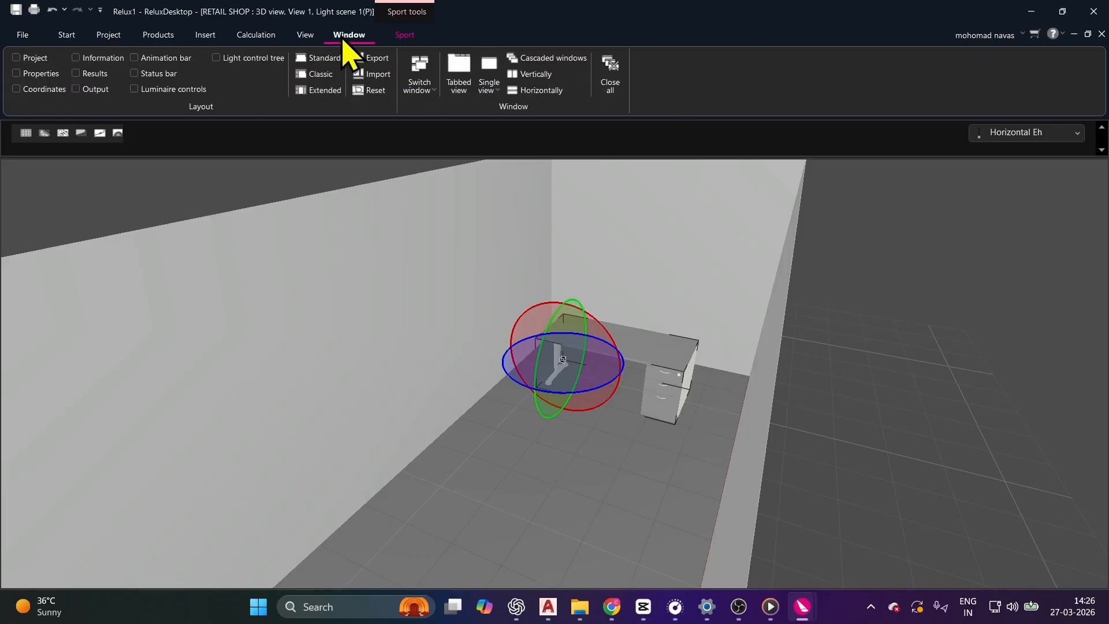
left_click(17, 57)
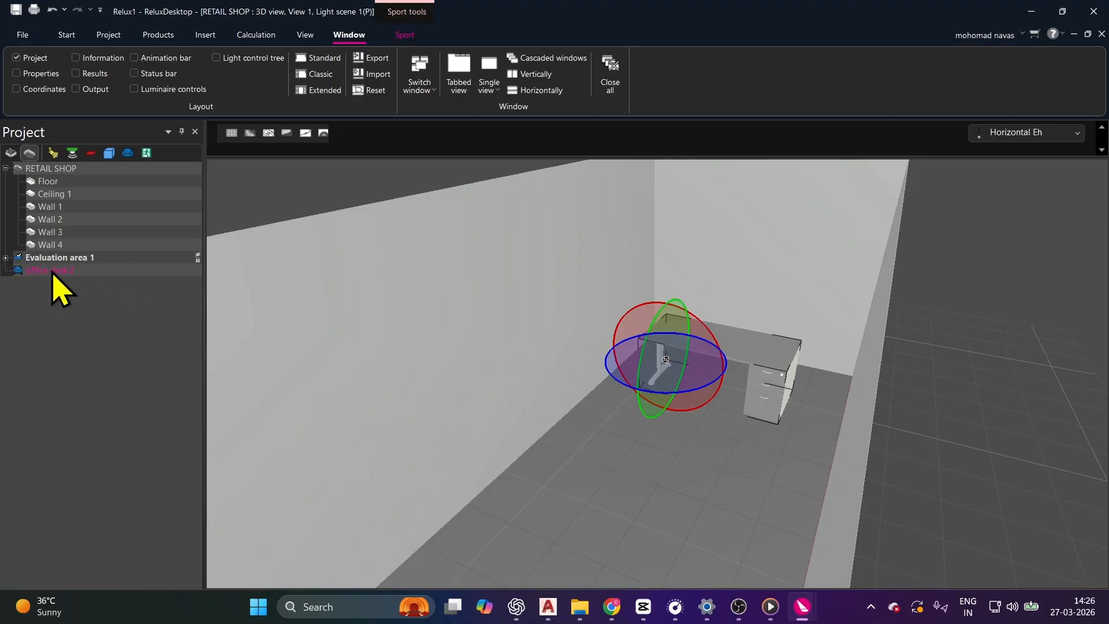
left_click(17, 73)
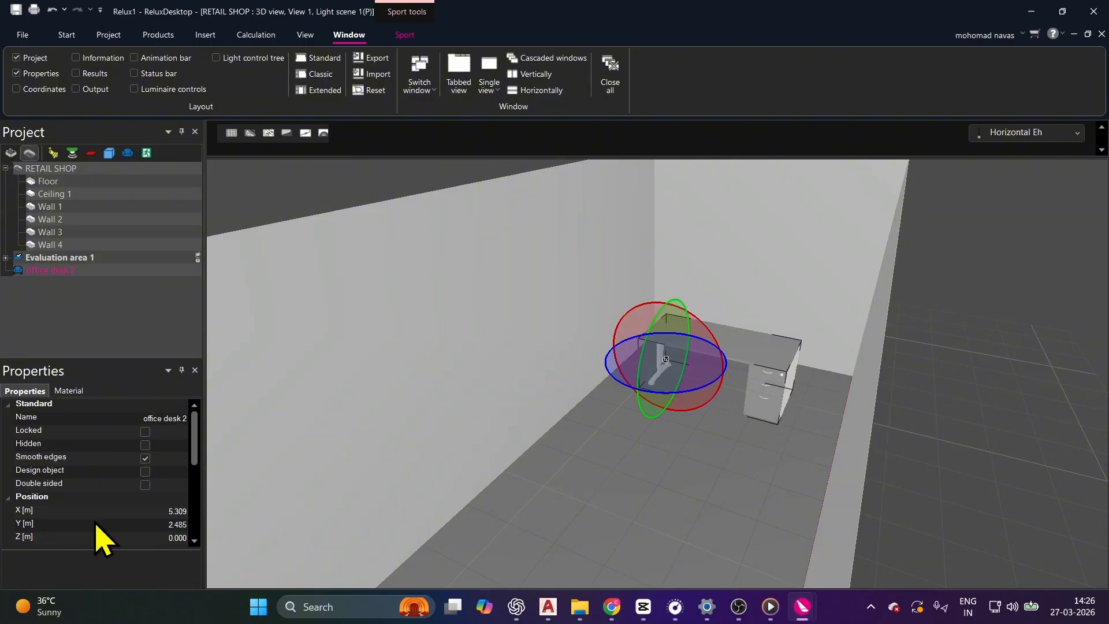
Set the office desk's Z rotation to 0° in its properties
scroll(130, 507, "down", 2)
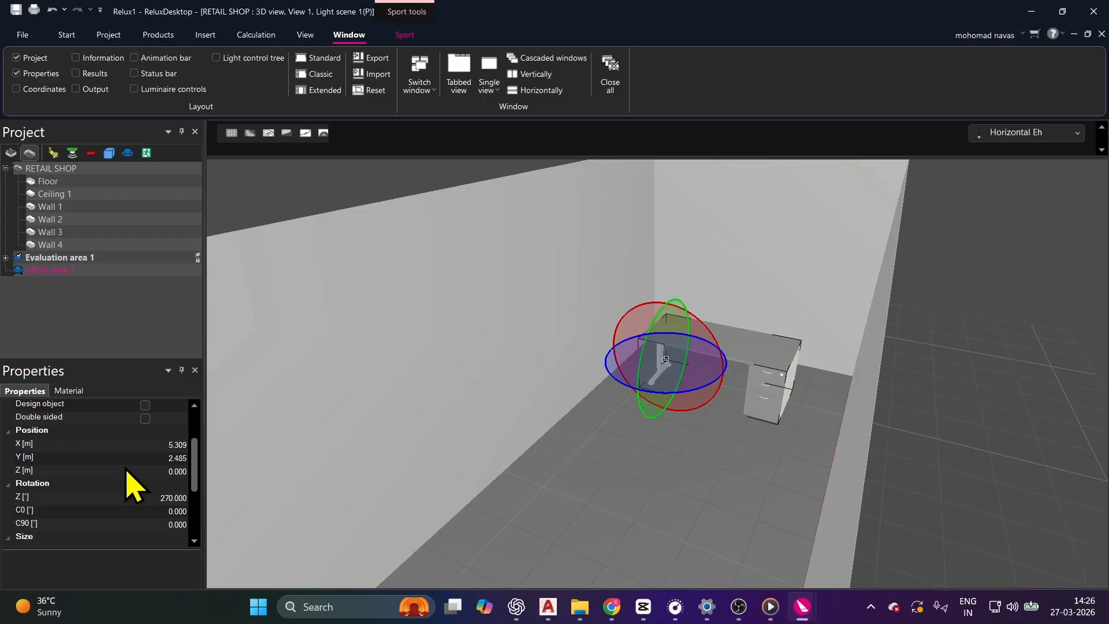
scroll(119, 487, "down", 1)
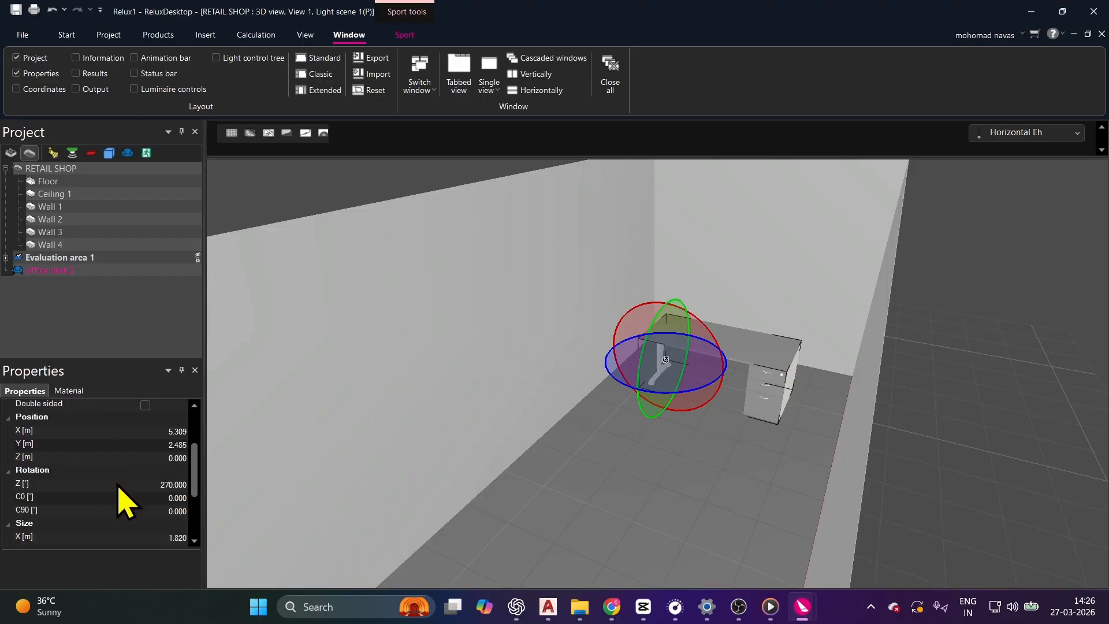
left_click(153, 488)
left_click_drag(163, 483, 82, 492)
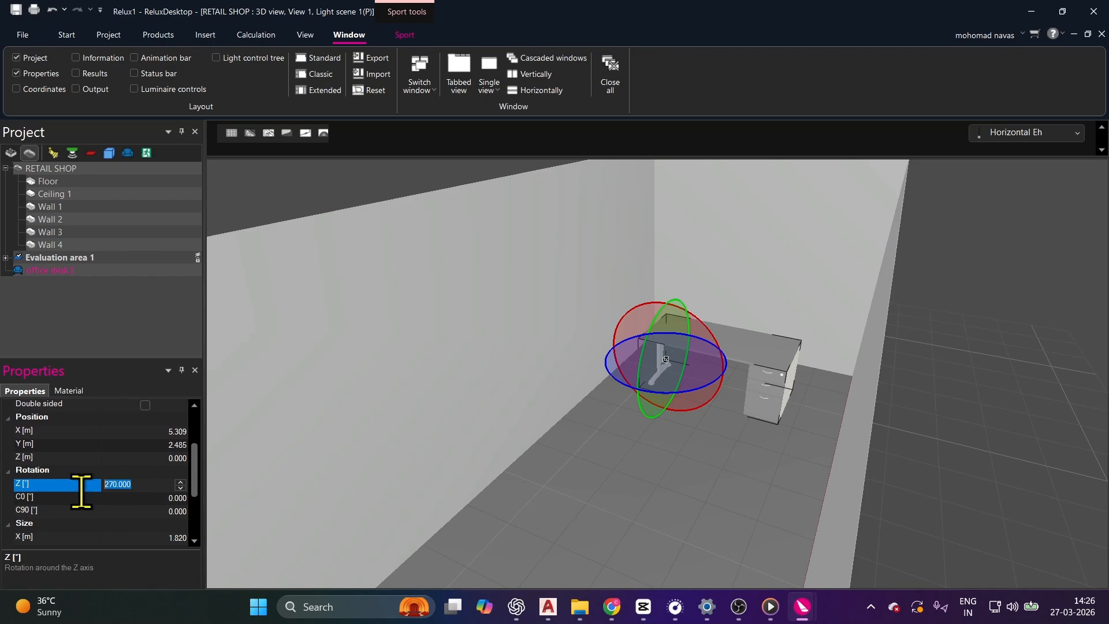
type("0")
left_click(87, 497)
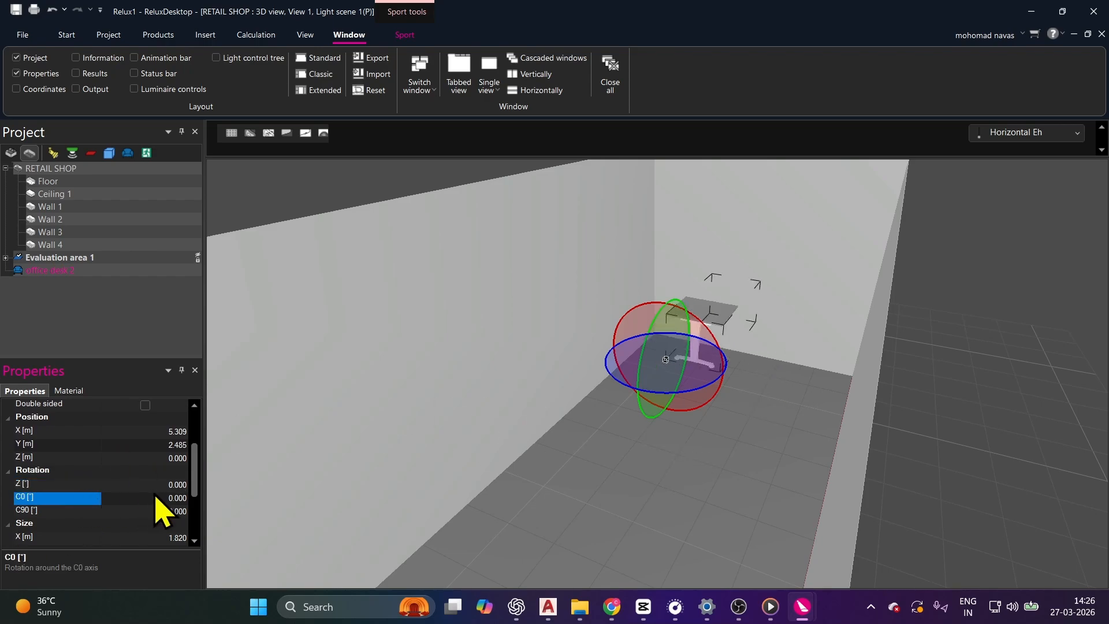
Set the office desk's Z rotation to 90° and check its orientation in the 3D view
left_click(174, 484)
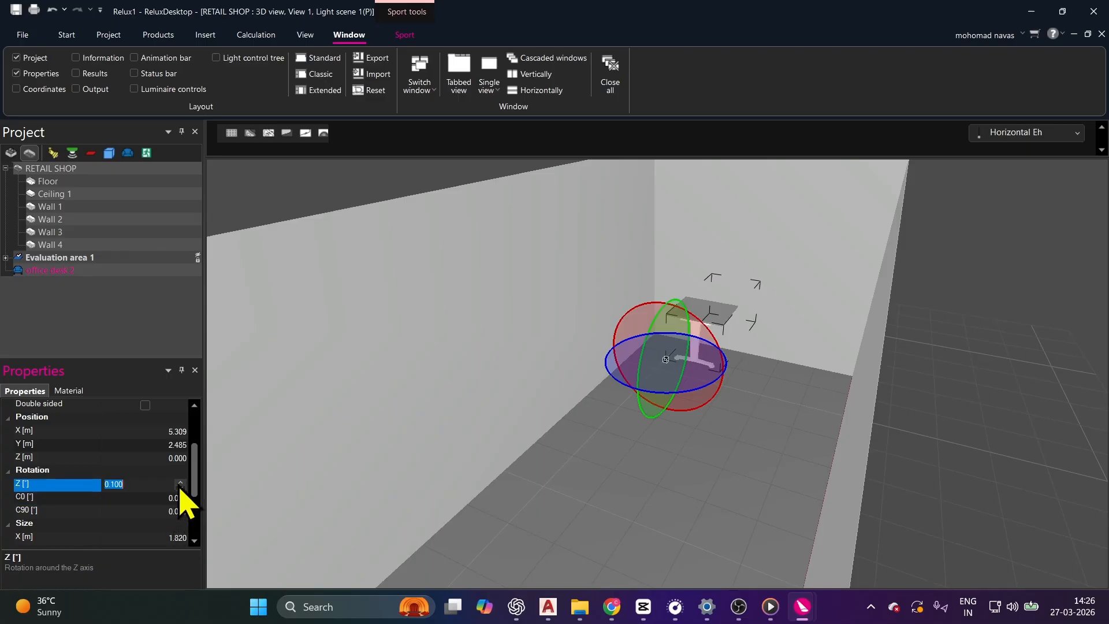
left_click(139, 484)
left_click(80, 497)
scroll(685, 397, "down", 3)
middle_click_drag(638, 422, 610, 448)
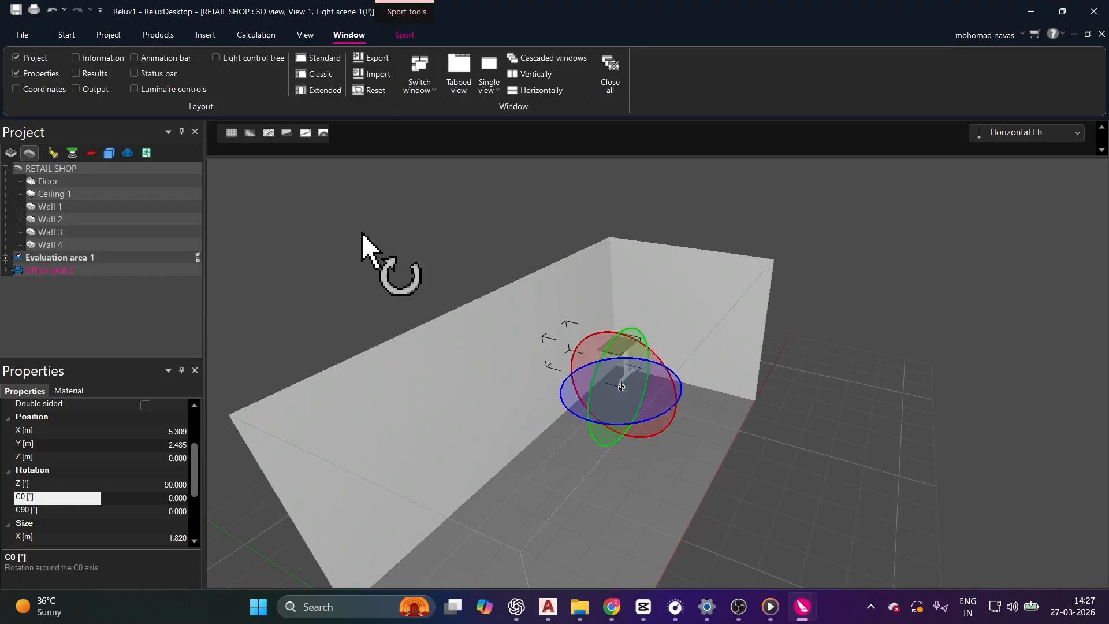
Move the office desk with grid snap along its X and Y axes to about X 4.31 m, Y 0.49 m
left_click(67, 36)
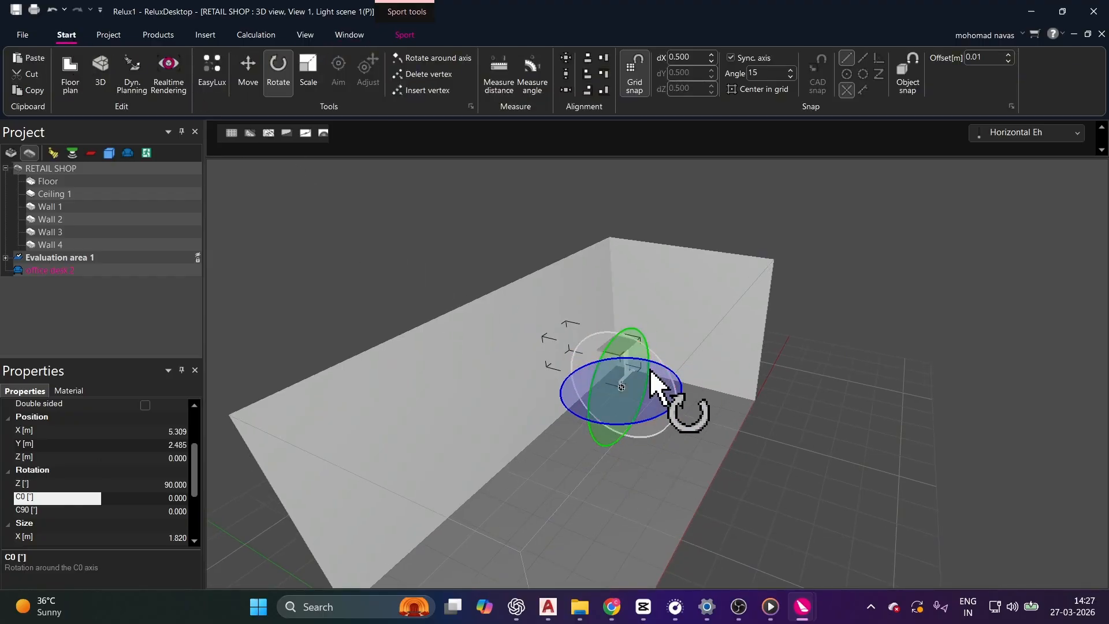
left_click(250, 87)
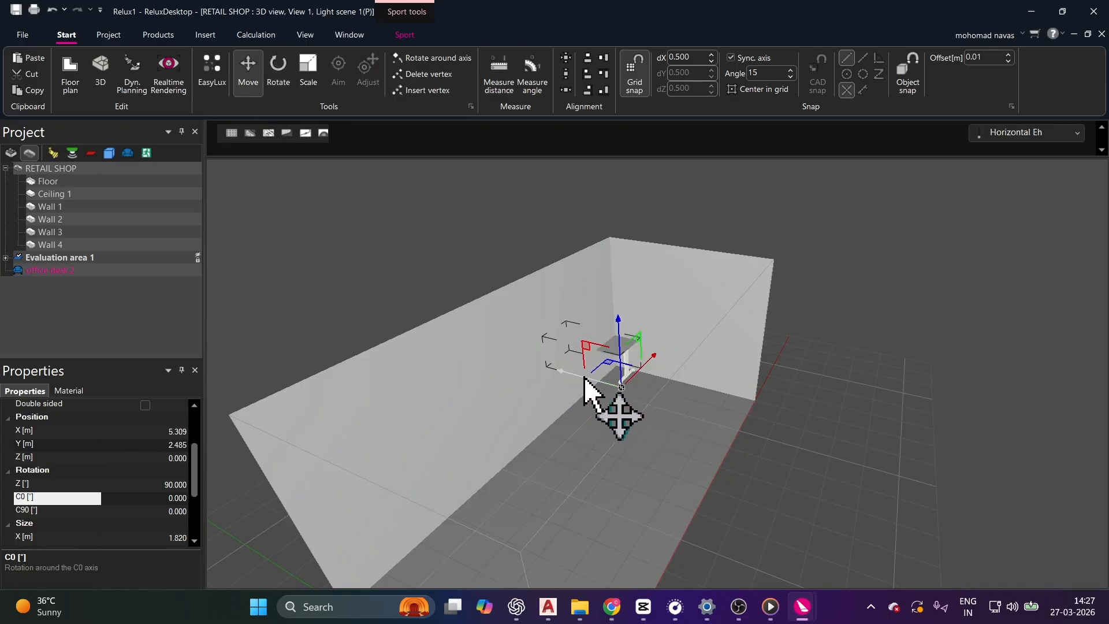
left_click_drag(584, 379, 641, 413)
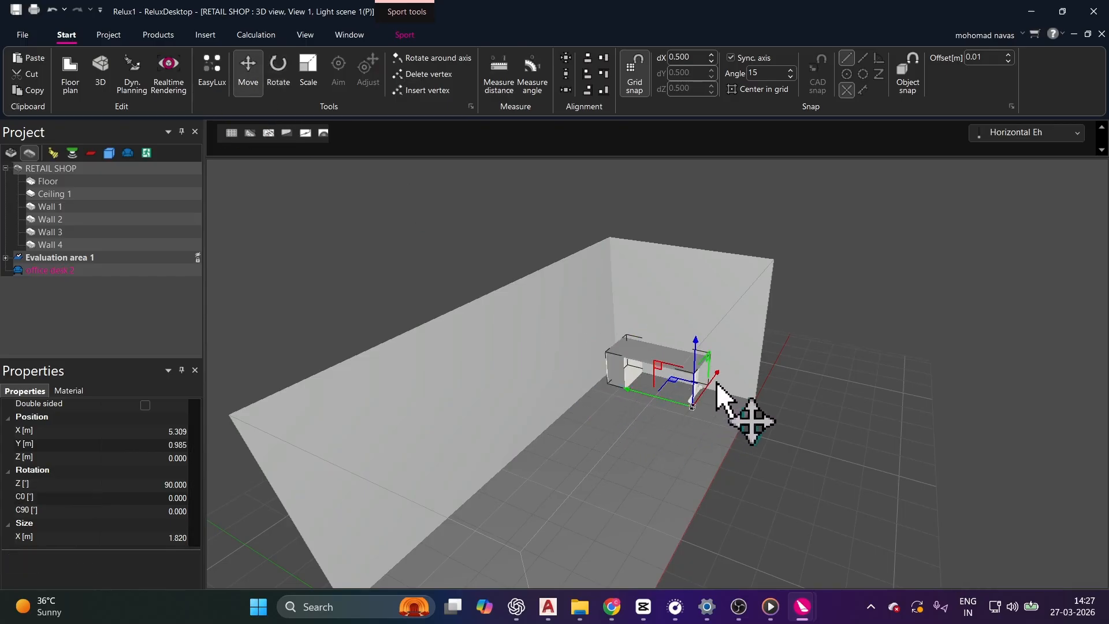
left_click_drag(710, 386, 695, 403)
middle_click_drag(715, 425, 520, 441)
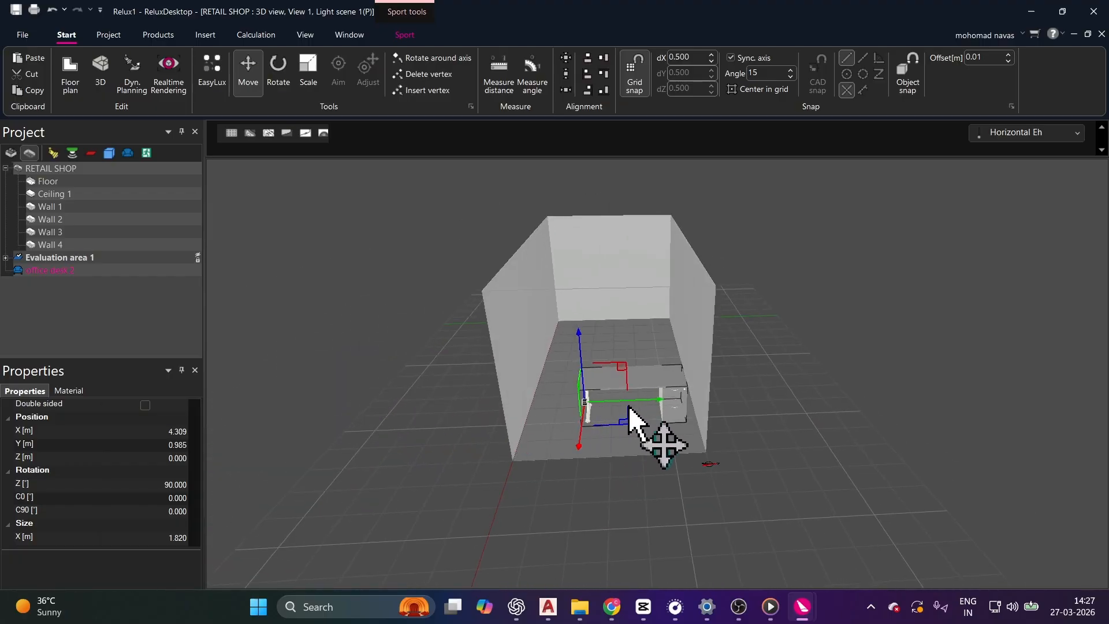
left_click_drag(628, 408, 594, 421)
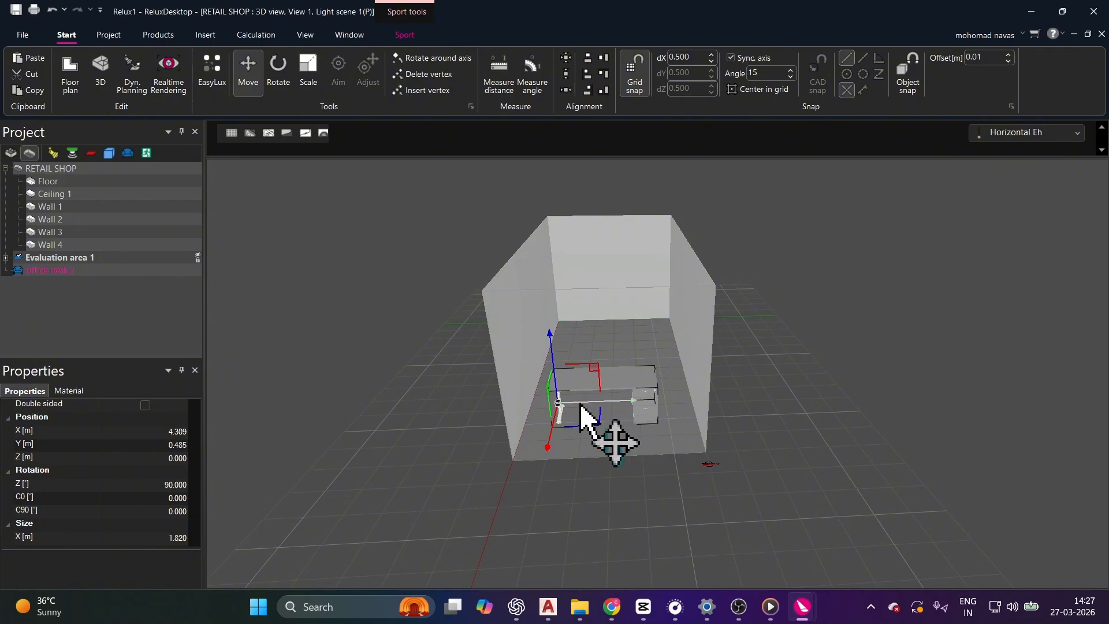
middle_click_drag(594, 421, 656, 428)
middle_click_drag(644, 388, 595, 405)
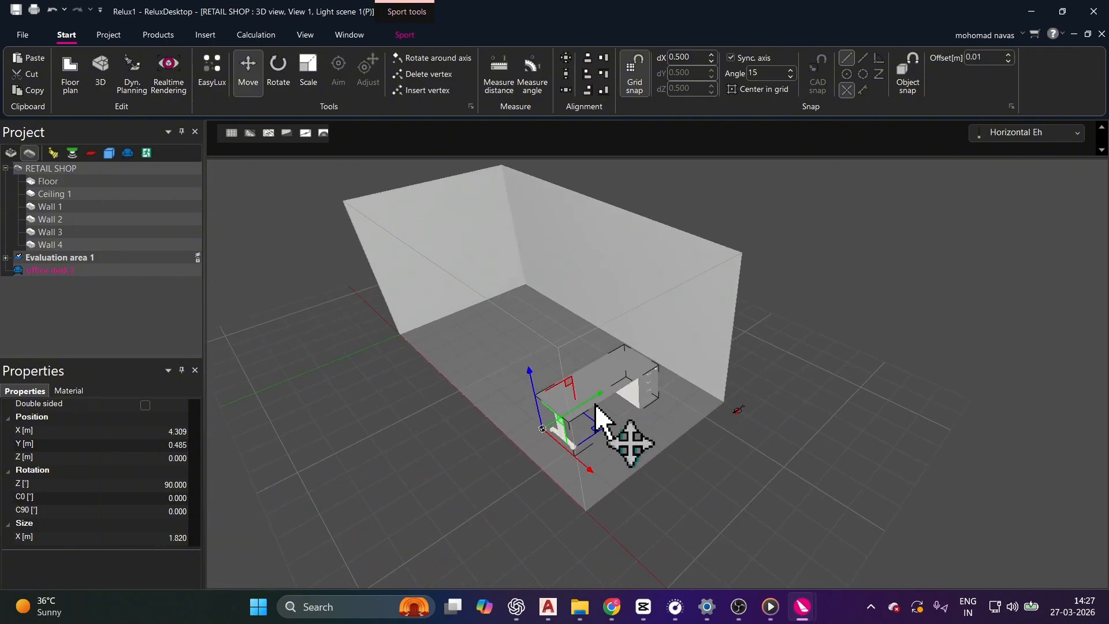
Turn off grid snap and shift the office desk freely along the Y axis to about Y 0.68 m
left_click(635, 86)
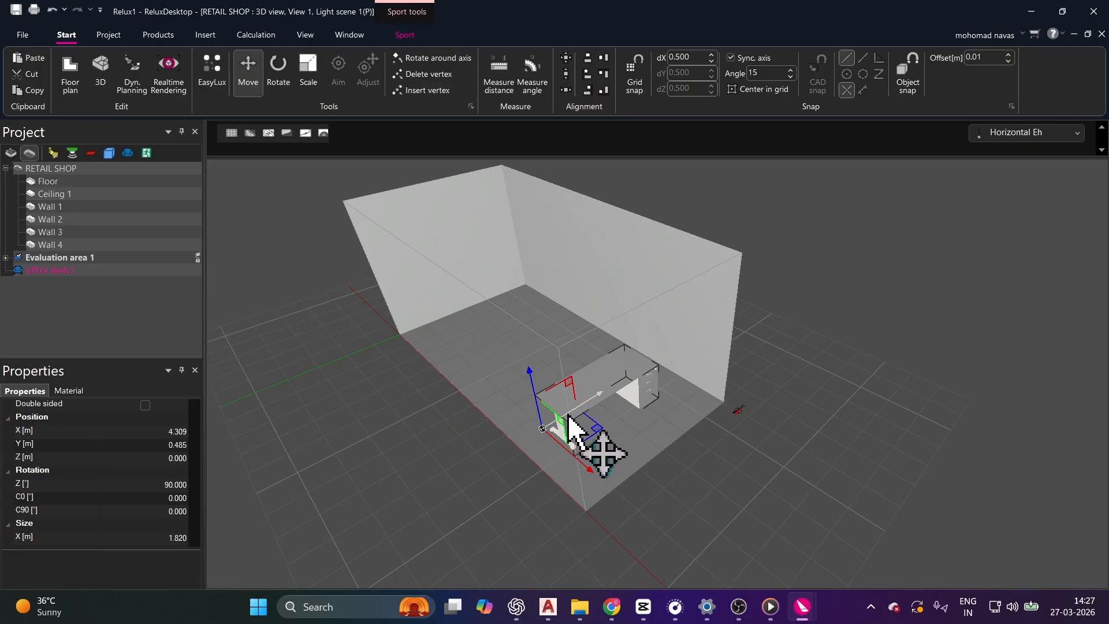
mouse_move(569, 416)
left_mouse_down()
mouse_move(621, 398)
mouse_move(582, 420)
left_mouse_up()
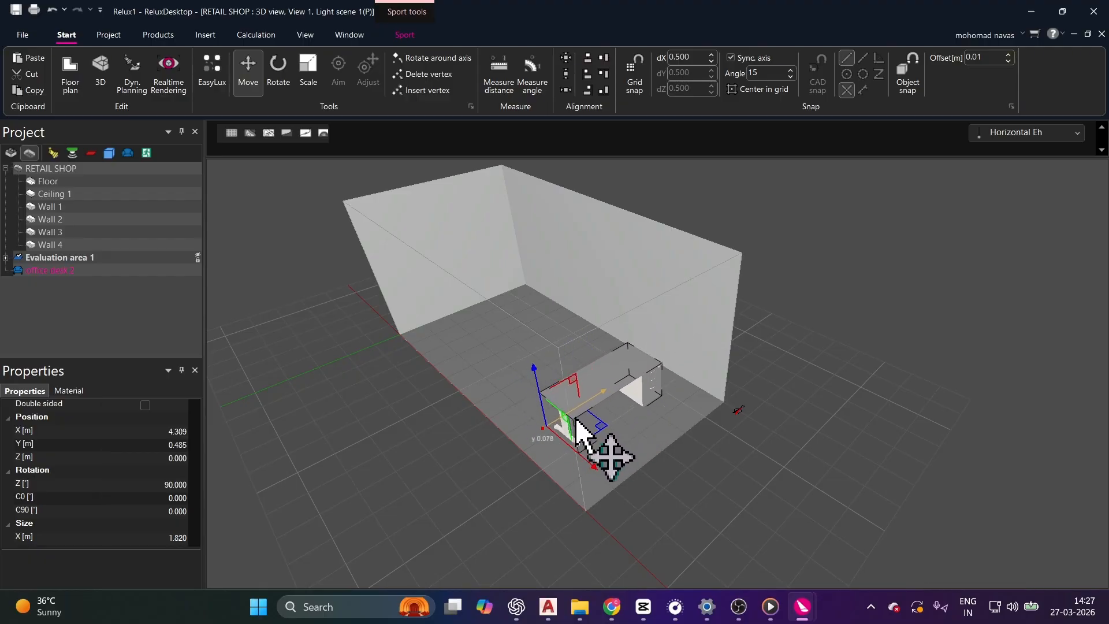
middle_click_drag(808, 408, 606, 508)
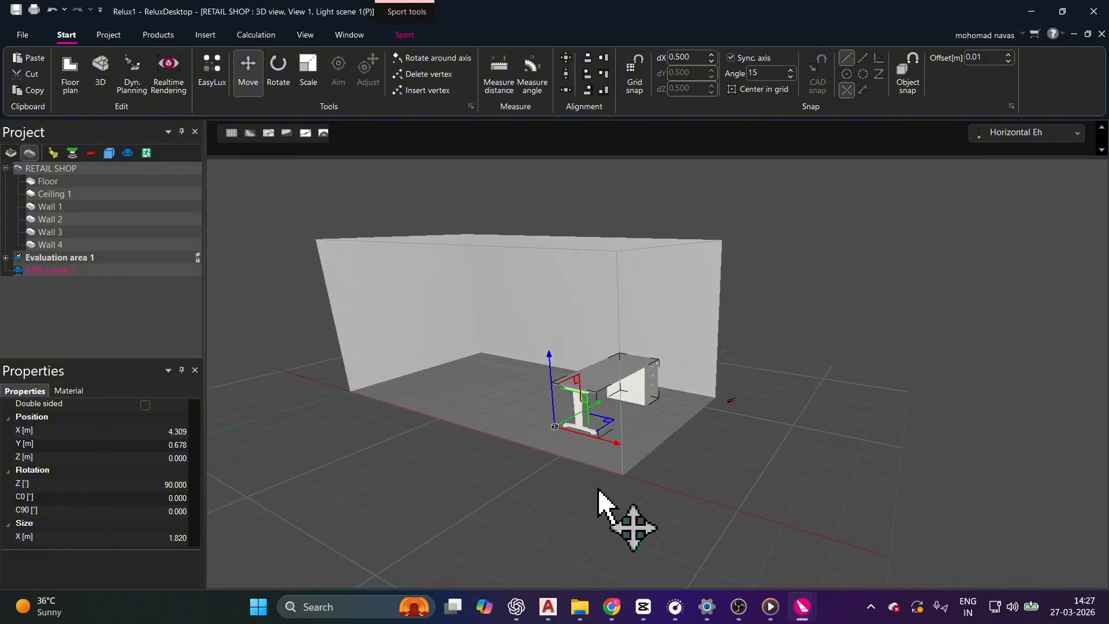
Hide the project structure, redisplay only the desk's properties, and examine its Z rotation and placement in the 3D view
left_click(194, 131)
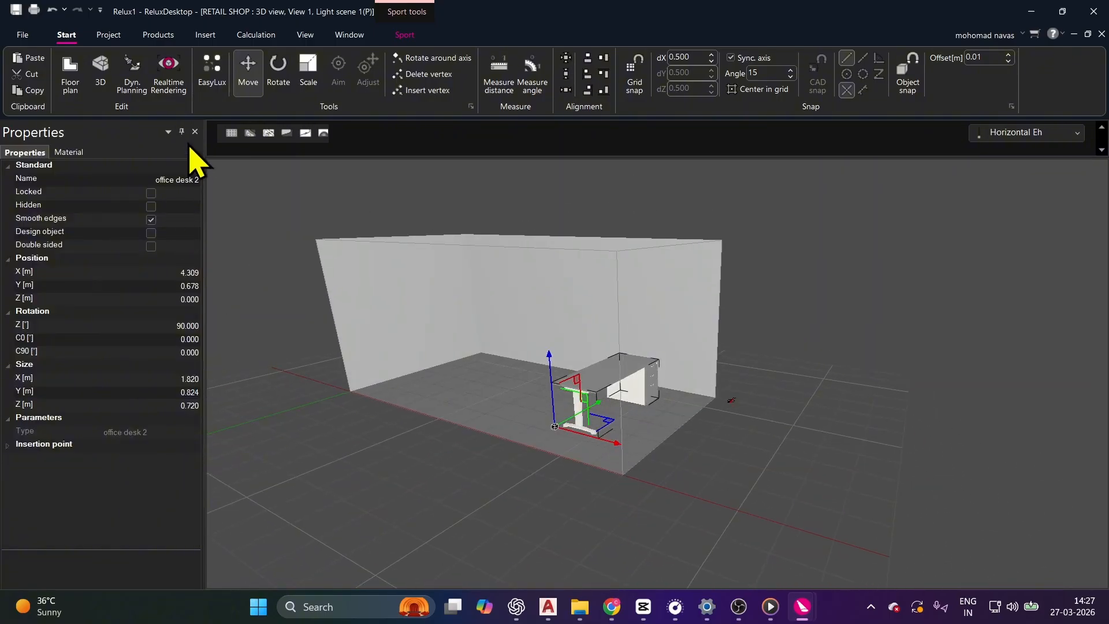
left_click(195, 132)
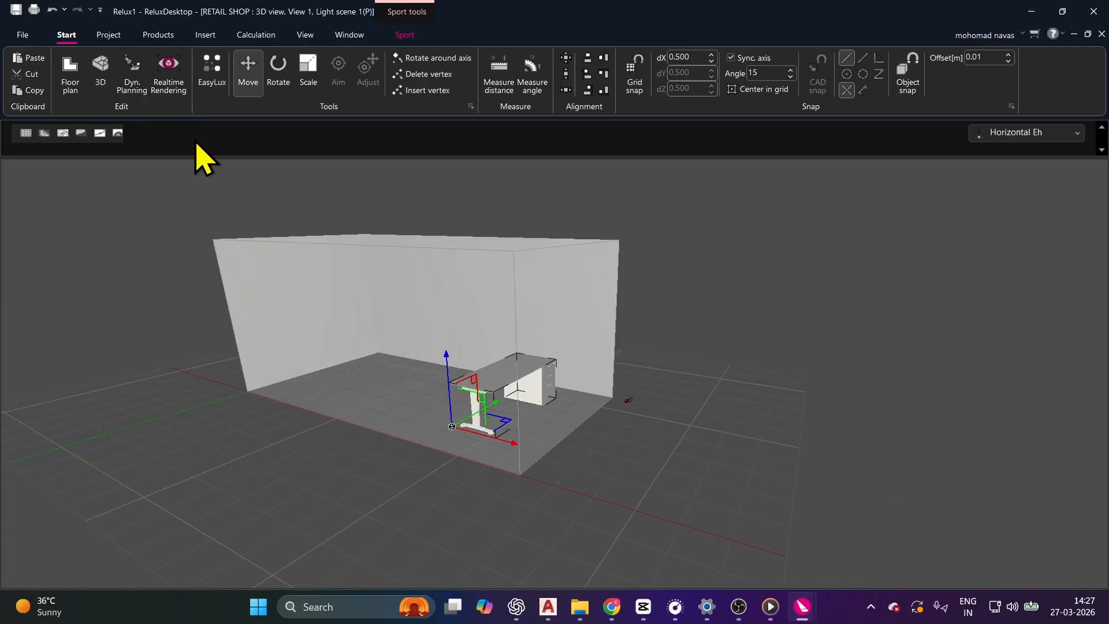
left_click(350, 36)
left_click(17, 74)
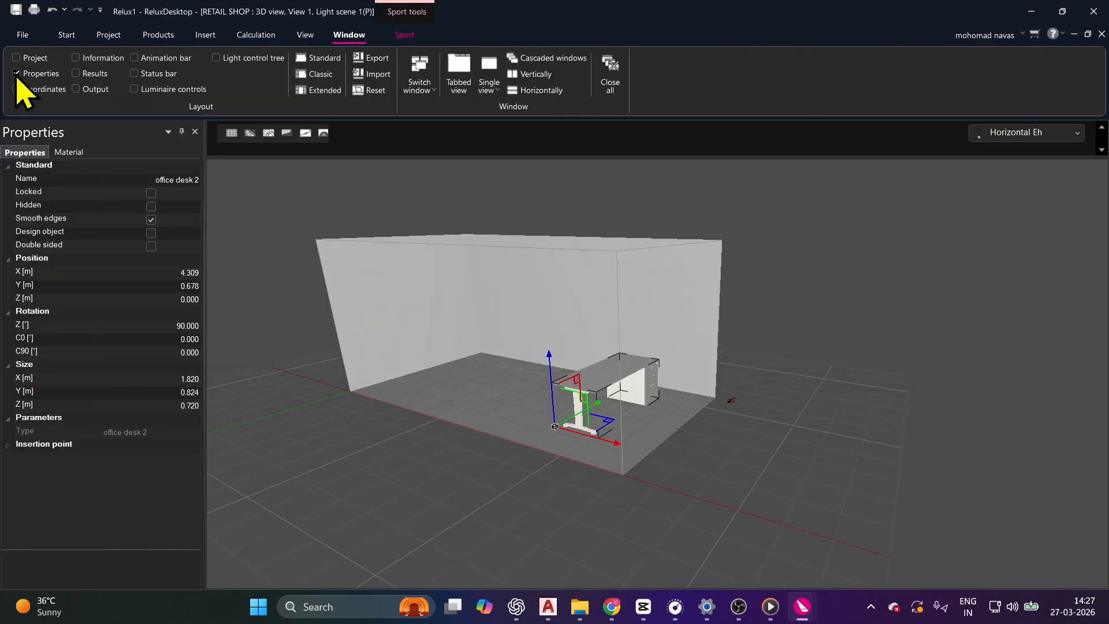
left_click(164, 326)
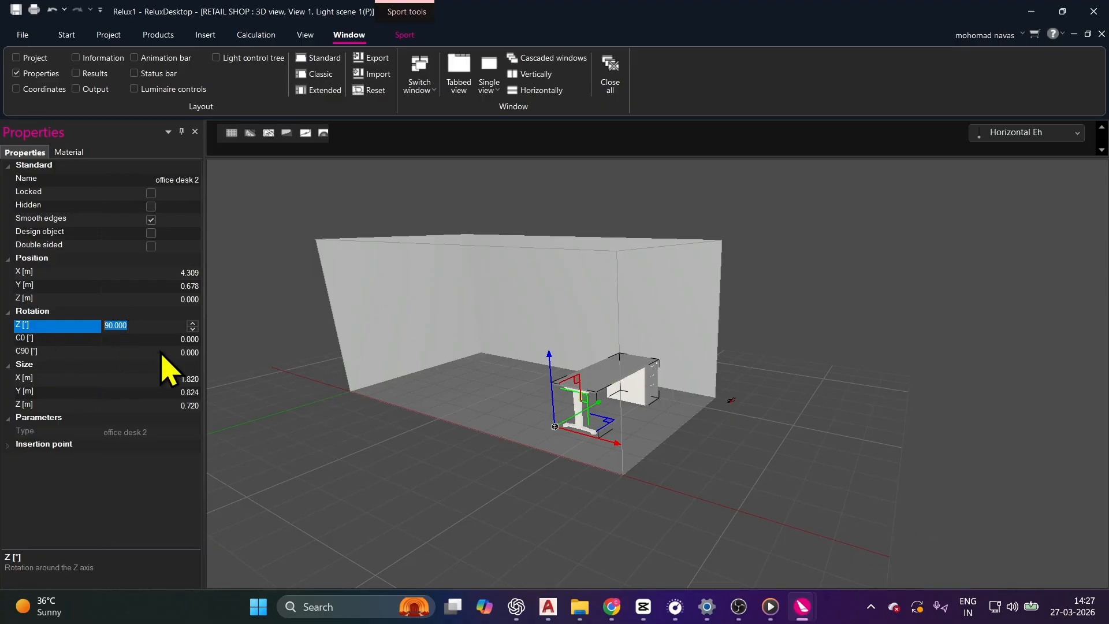
right_click_drag(611, 463, 745, 446)
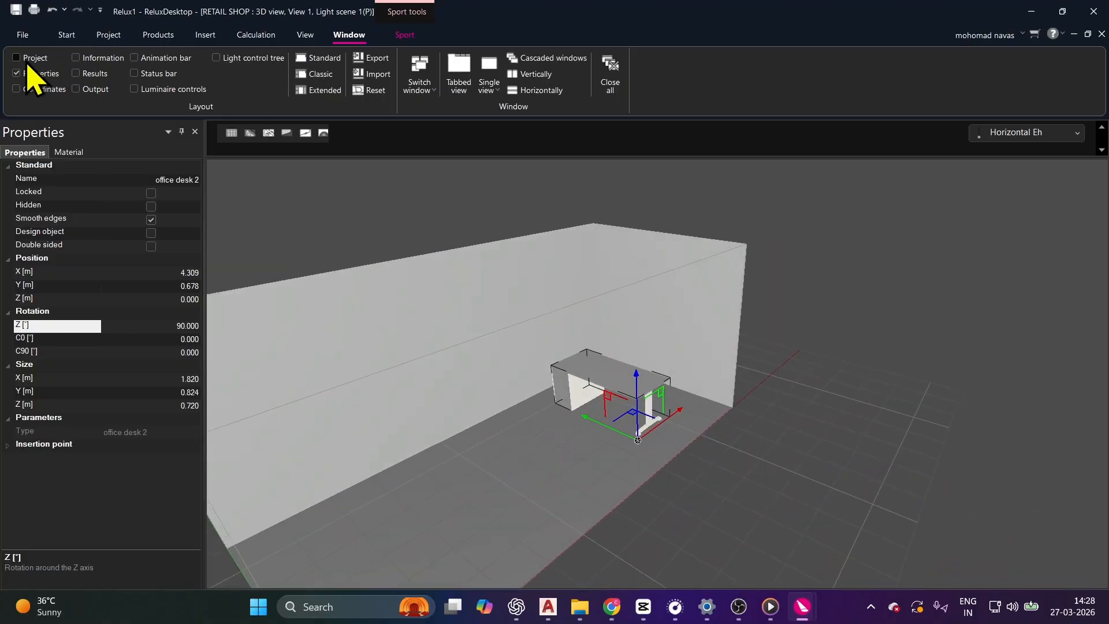
Switch to the floor plan and add office chair 1 from the own 3D objects library for placement
left_click(66, 35)
left_click(70, 72)
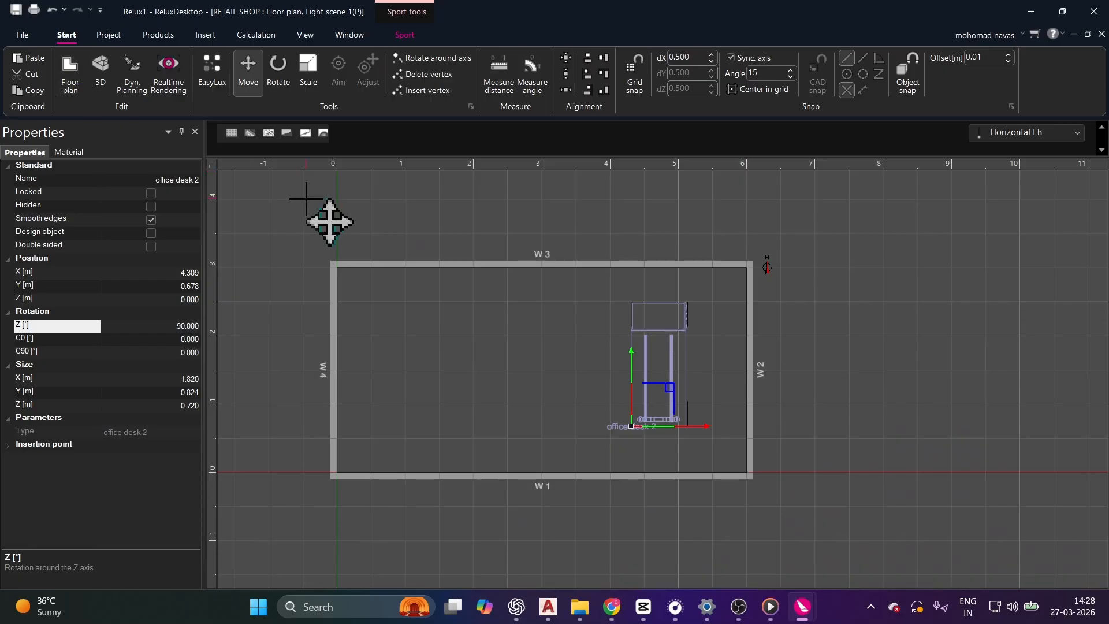
left_click(206, 36)
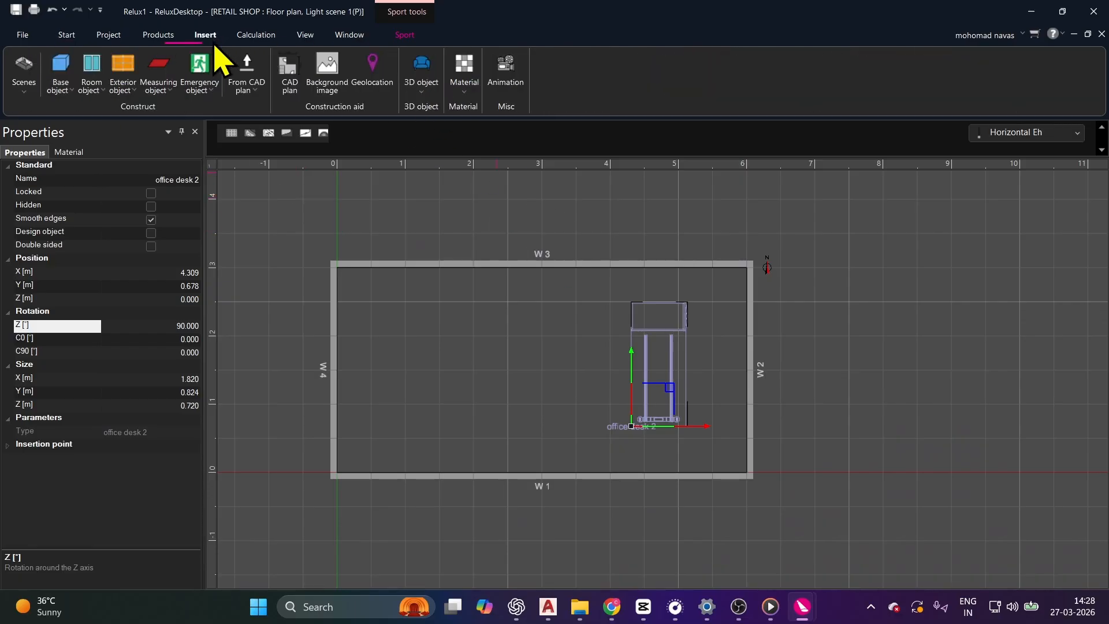
left_click(422, 83)
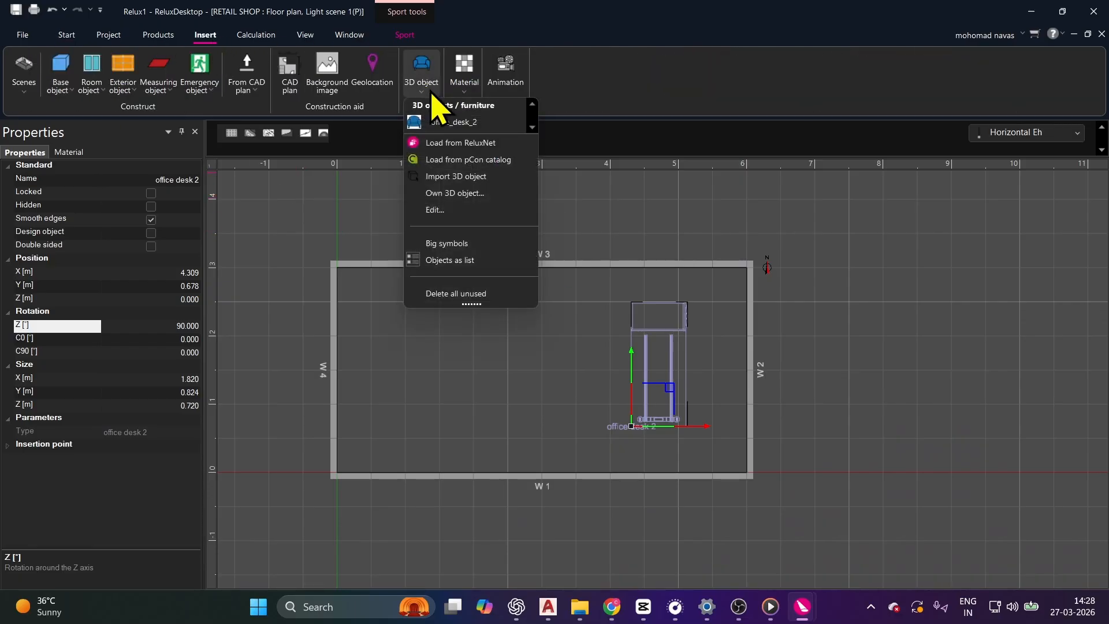
left_click(460, 196)
left_click(434, 218)
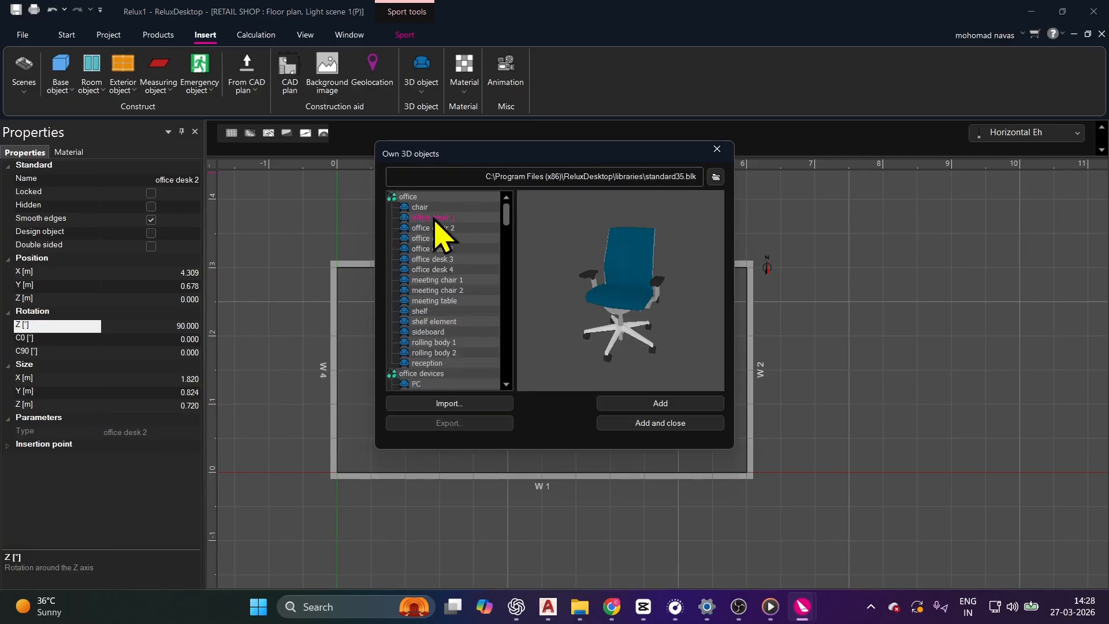
left_click(640, 422)
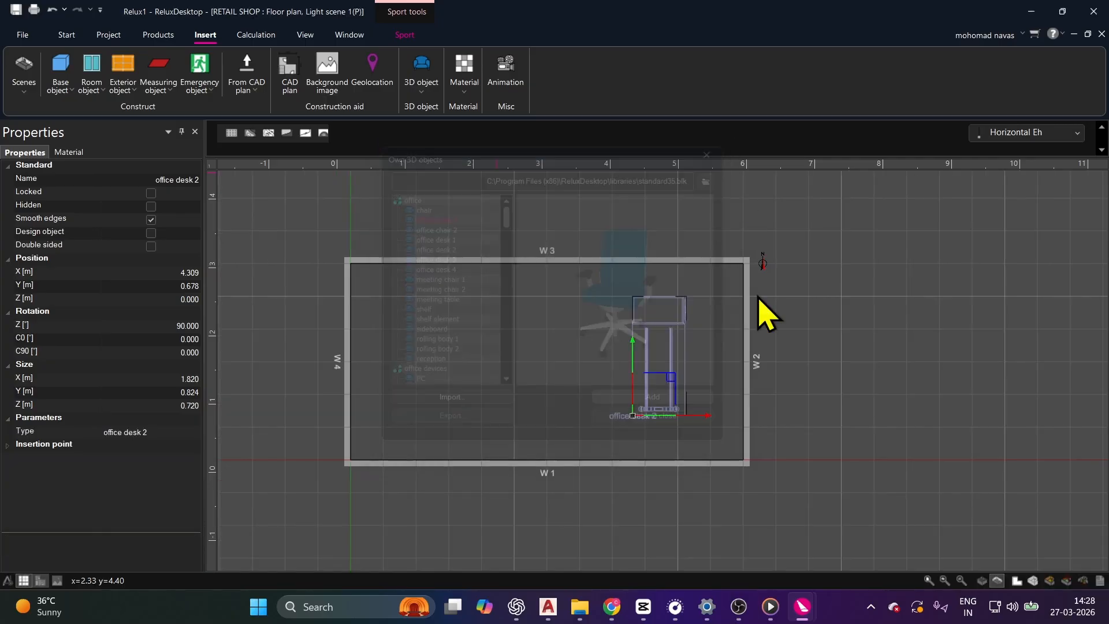
Place one office chair between the desk and wall W 2, and three in a column at about X 3.30 m on the desk's other side
scroll(716, 361, "up", 2)
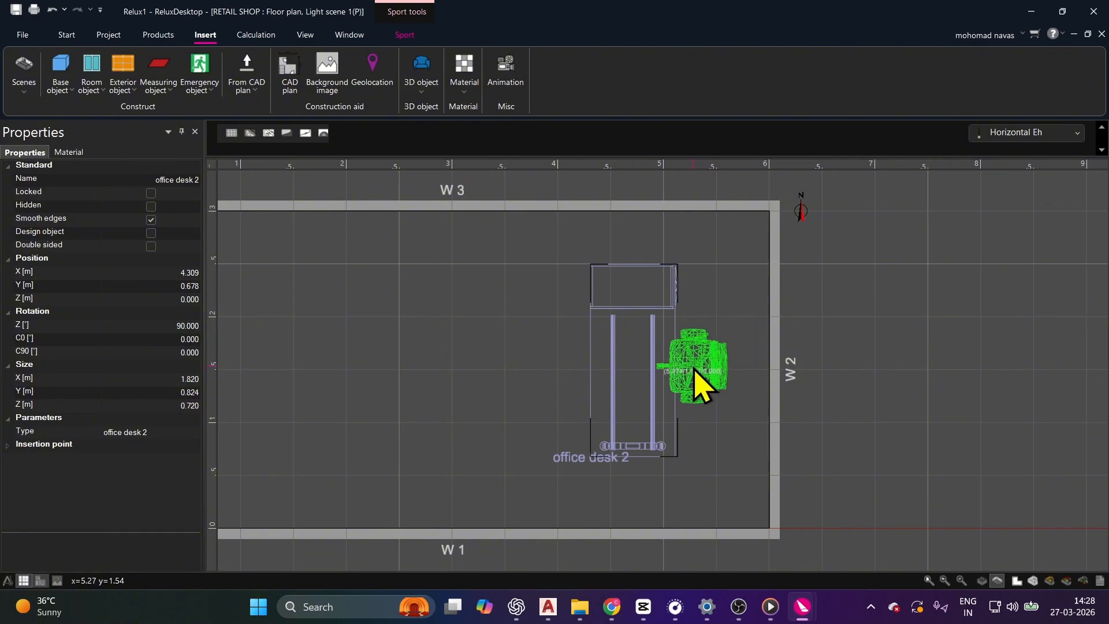
left_click(692, 370)
scroll(679, 393, "down", 2)
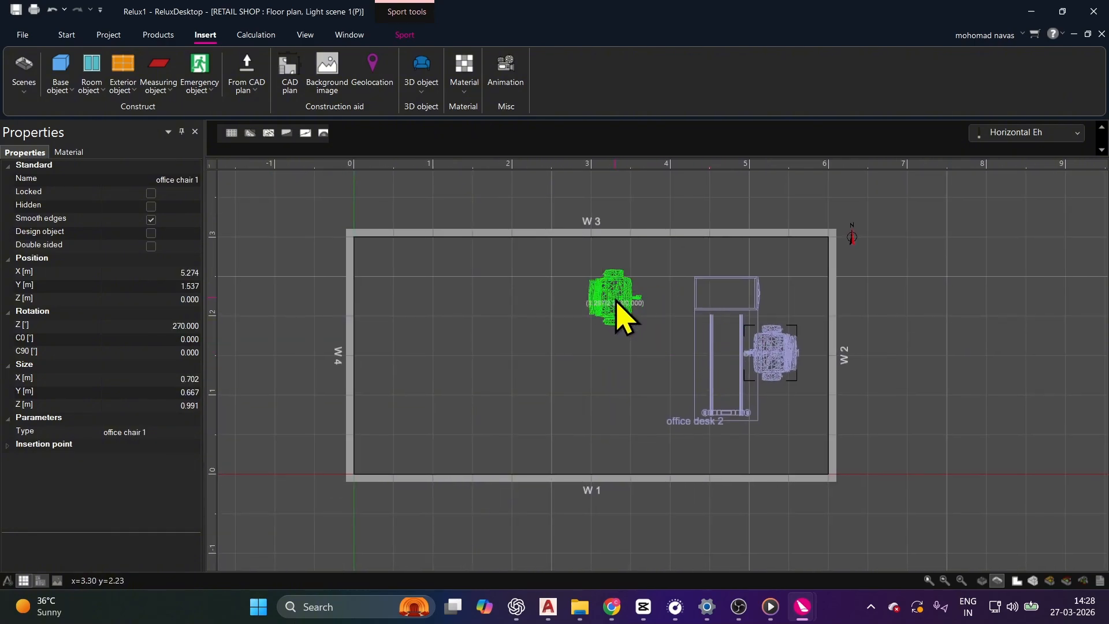
left_click(615, 300)
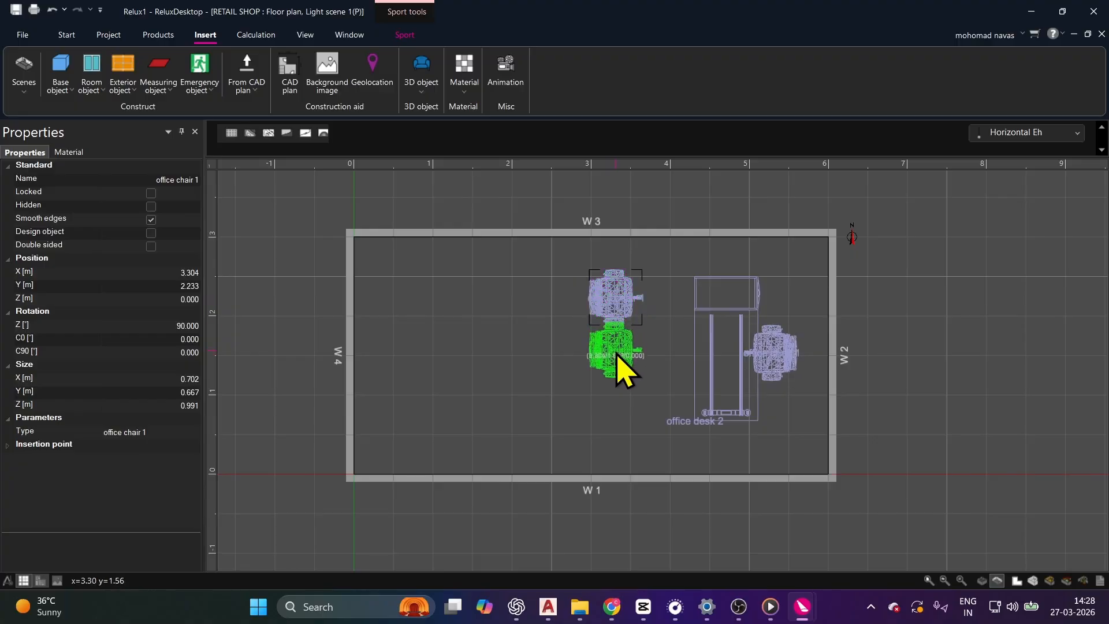
left_click(617, 358)
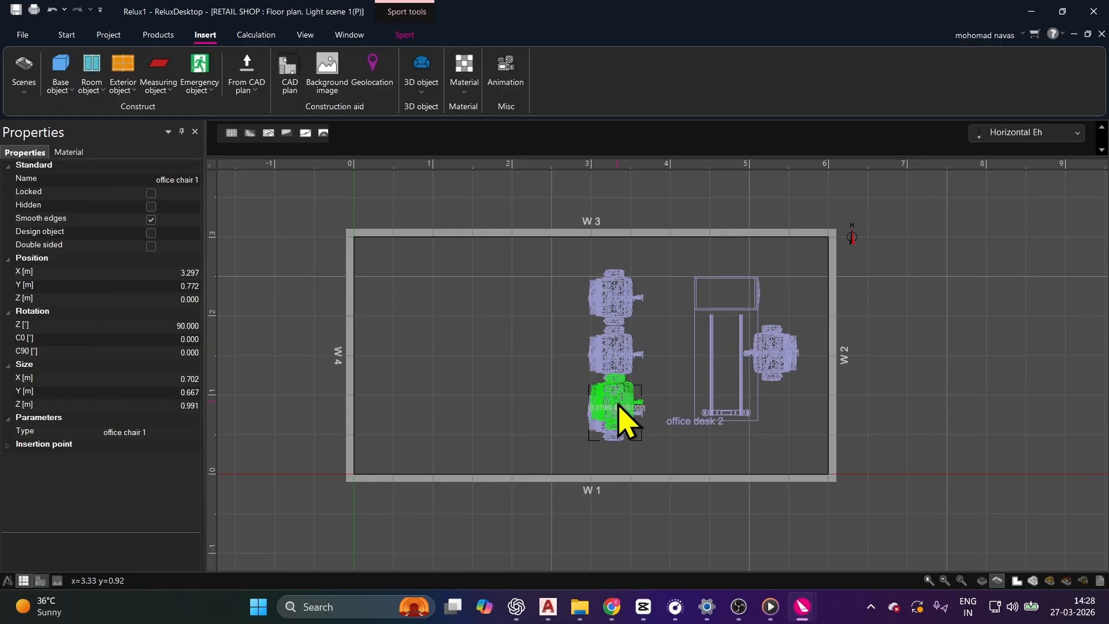
left_click(618, 405)
key("Escape")
Try to duplicate the column of three office chairs and select the copies
left_click_drag(544, 192, 673, 403)
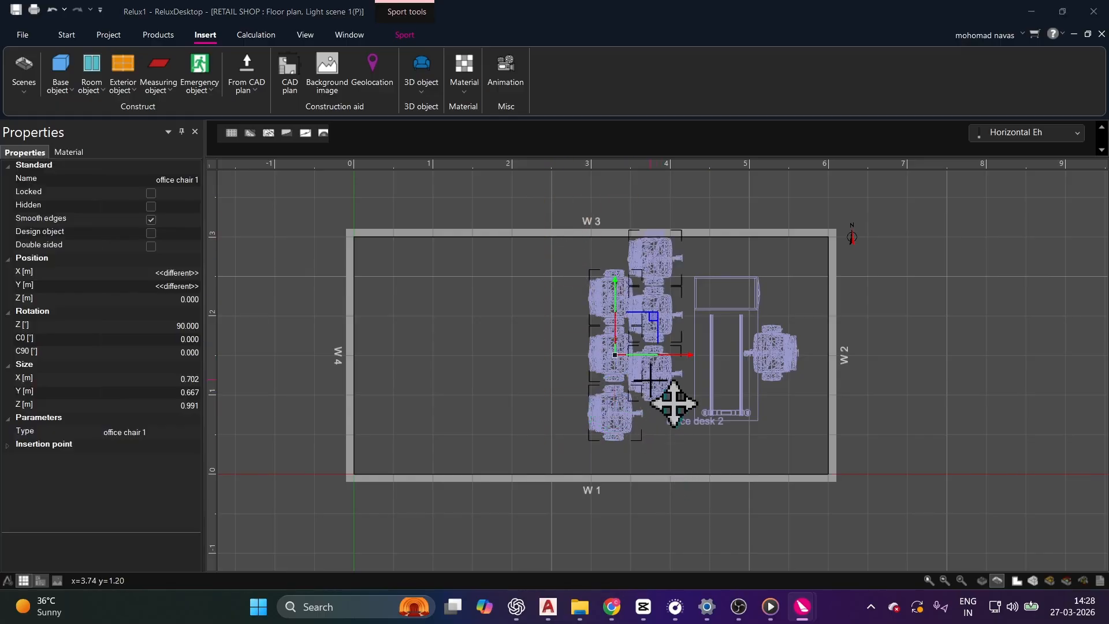
left_click_drag(673, 358, 674, 353)
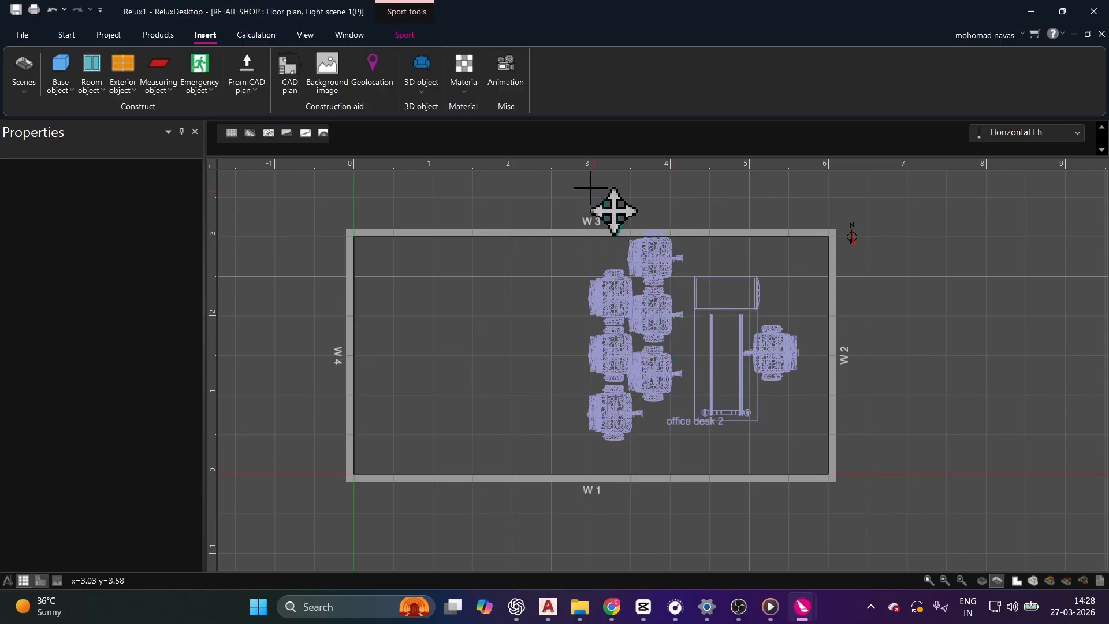
left_click_drag(600, 176, 685, 363)
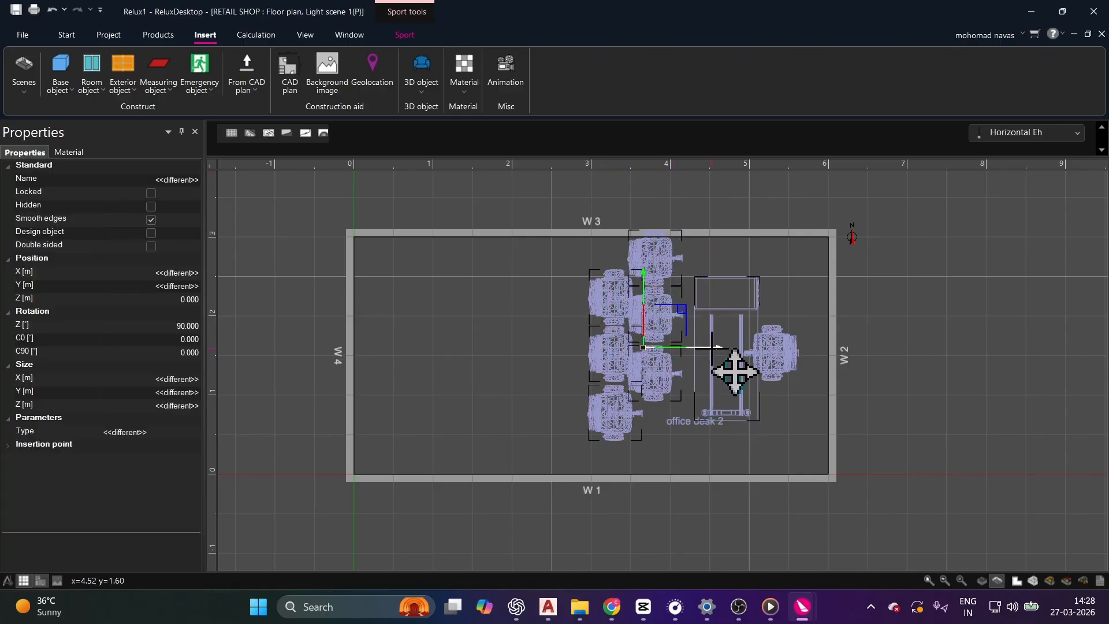
key("Escape")
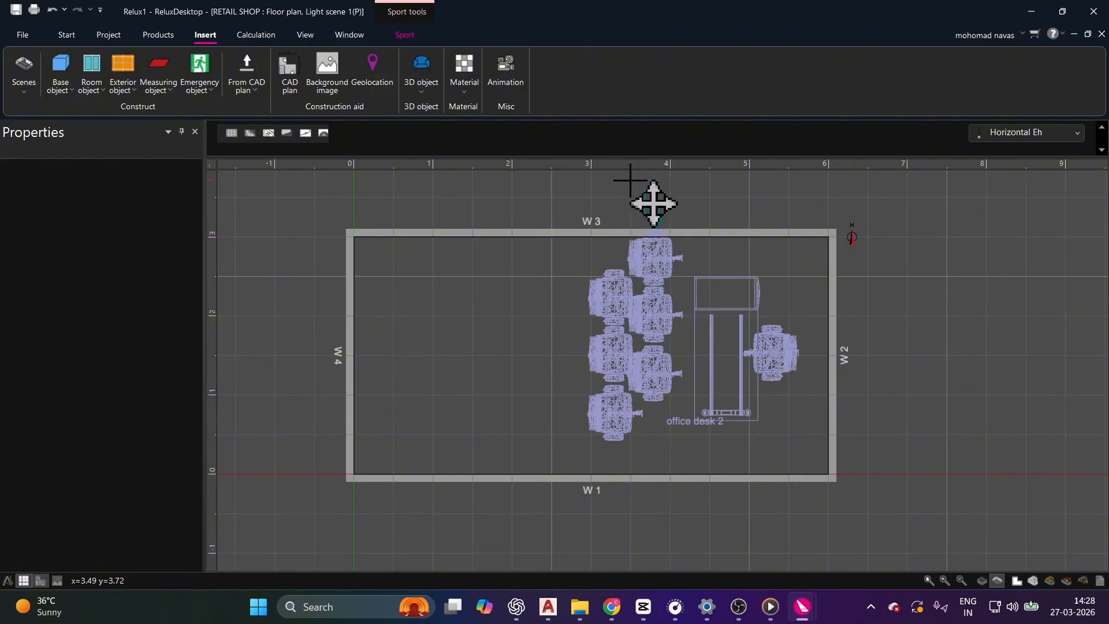
left_click_drag(623, 176, 687, 363)
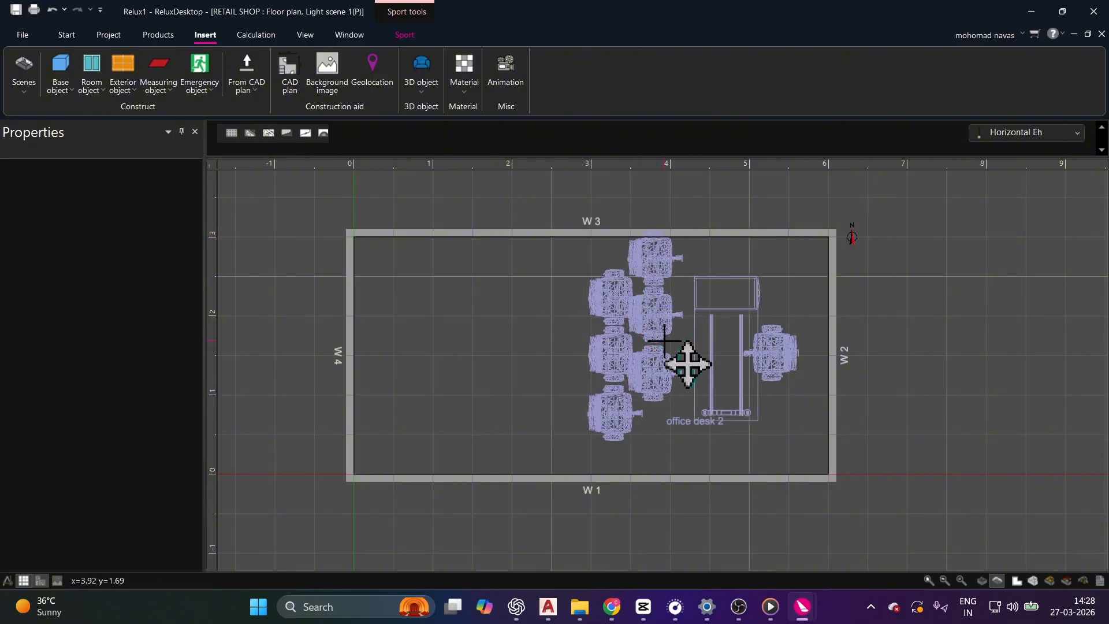
Undo the chair duplication and redo the placements needed to keep the original column of three chairs
key("ctrl+z")
key("ctrl+z")
key("ctrl+z")
key("ctrl+z")
key("ctrl+z")
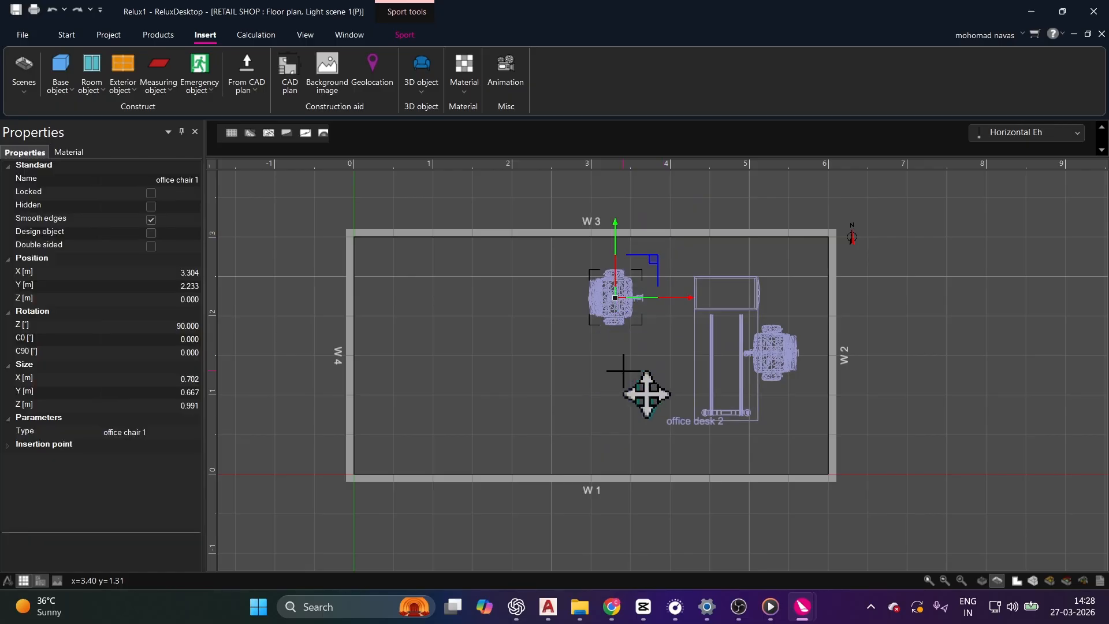
key("ctrl+y")
key("ctrl+y")
key("ctrl+y")
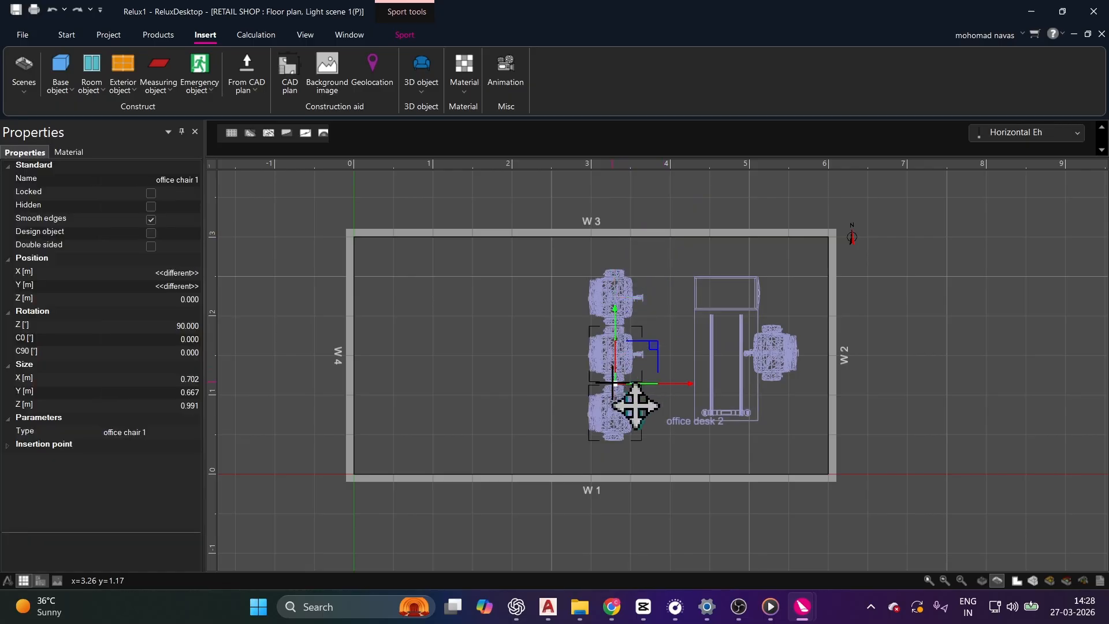
Copy the column of three chairs and position the copies as a second column at about X 2.5 m, level with the first
left_click_drag(570, 205, 658, 460)
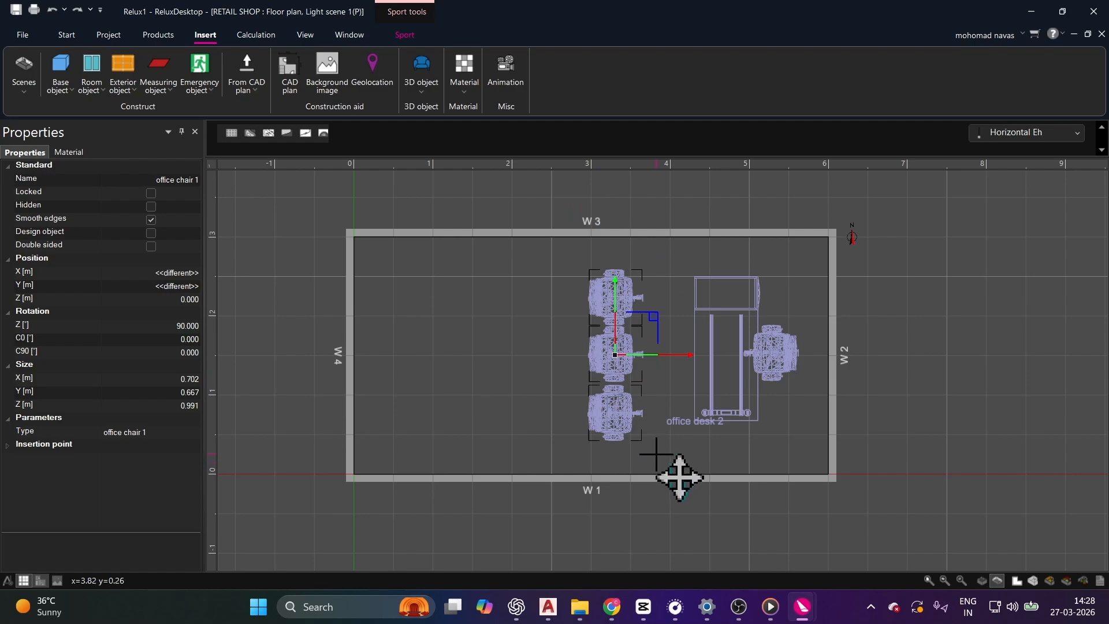
key("ctrl+c")
key("ctrl+v")
left_click_drag(709, 315, 594, 325)
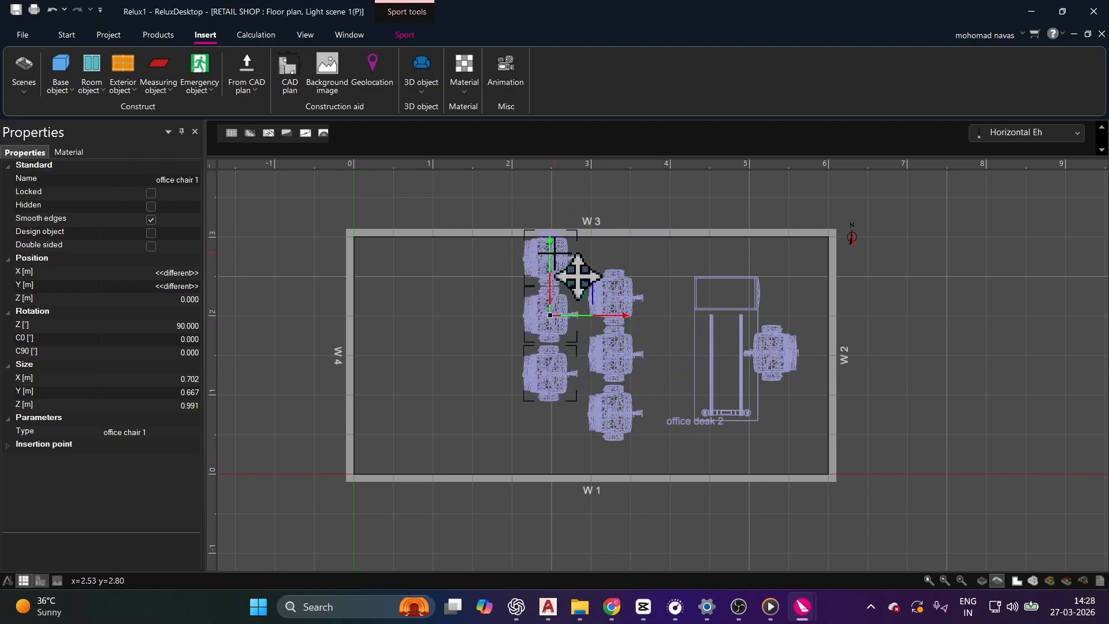
left_click_drag(575, 276, 570, 311)
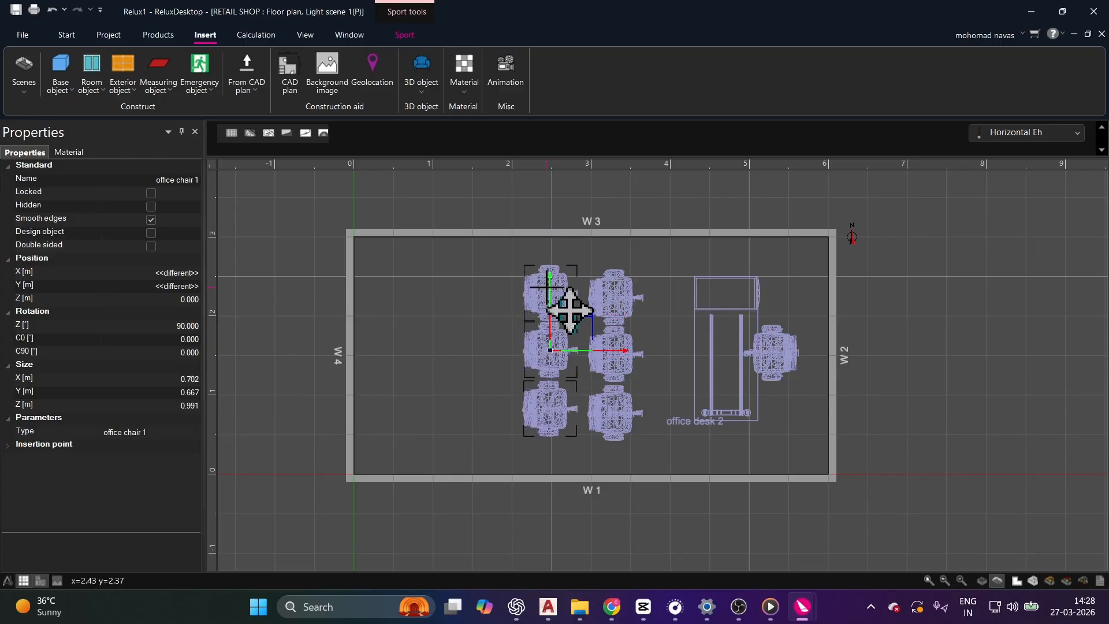
Duplicate both chair columns and move the six copies toward wall W 4, forming four evenly spaced columns of three
left_click_drag(483, 179, 662, 458)
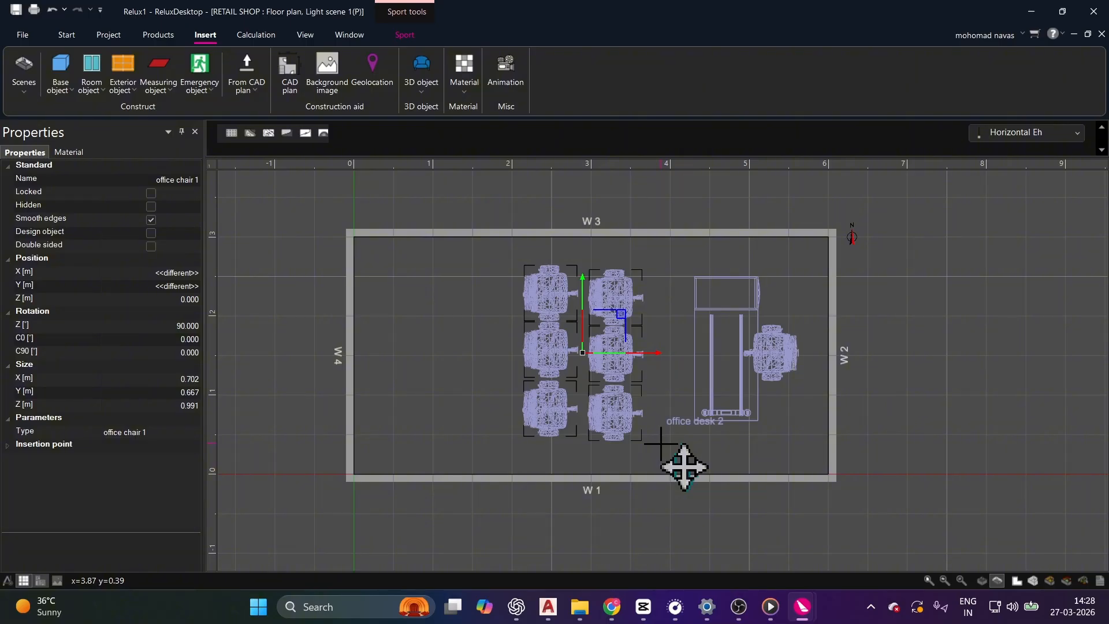
left_click_drag(660, 442, 670, 378)
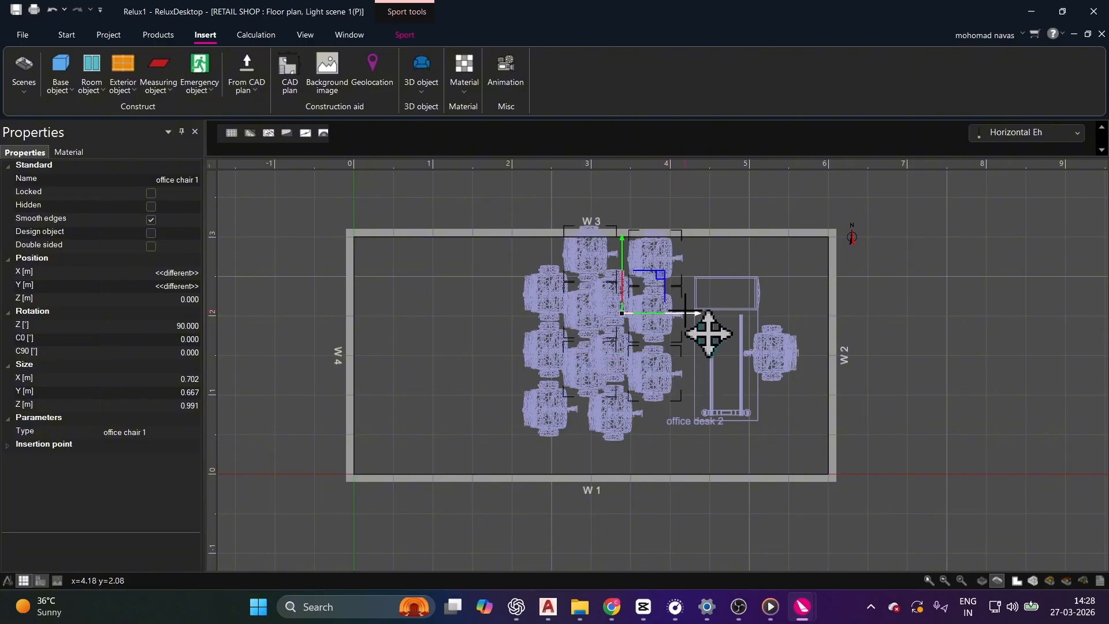
left_click_drag(713, 334, 470, 307)
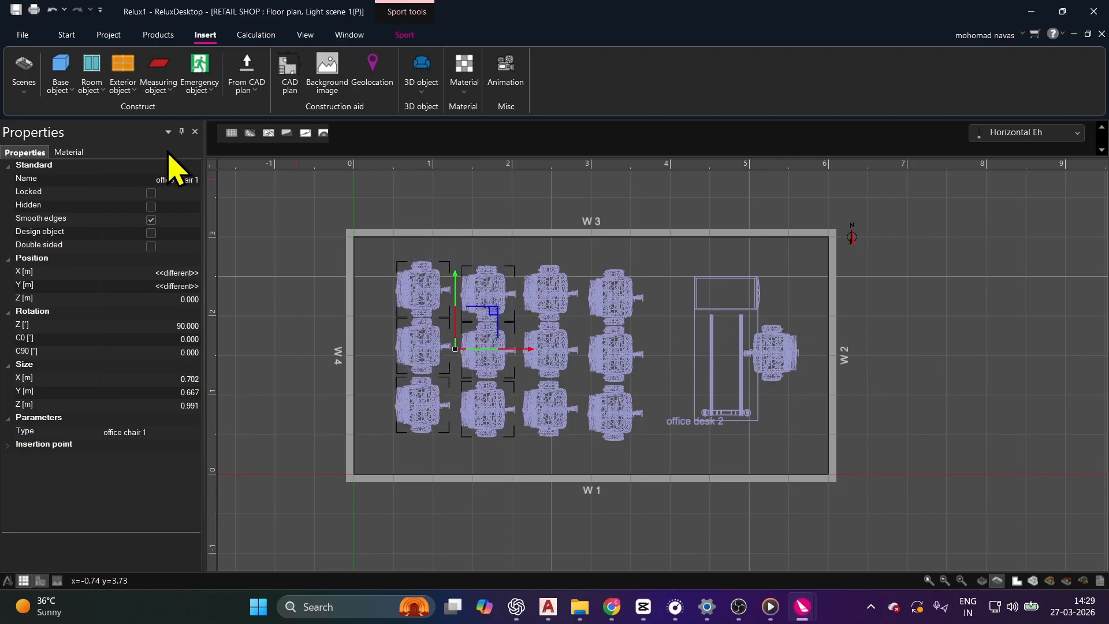
Examine the arrangement of the desk and chairs in the 3D view
left_click(65, 35)
left_click(101, 69)
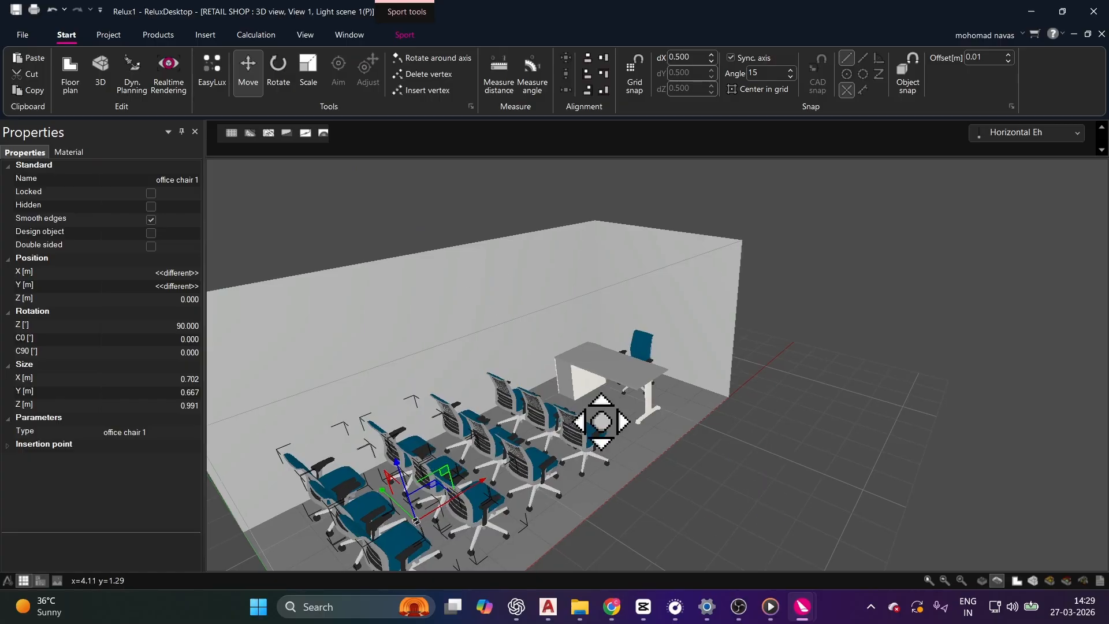
middle_click_drag(799, 481, 849, 477)
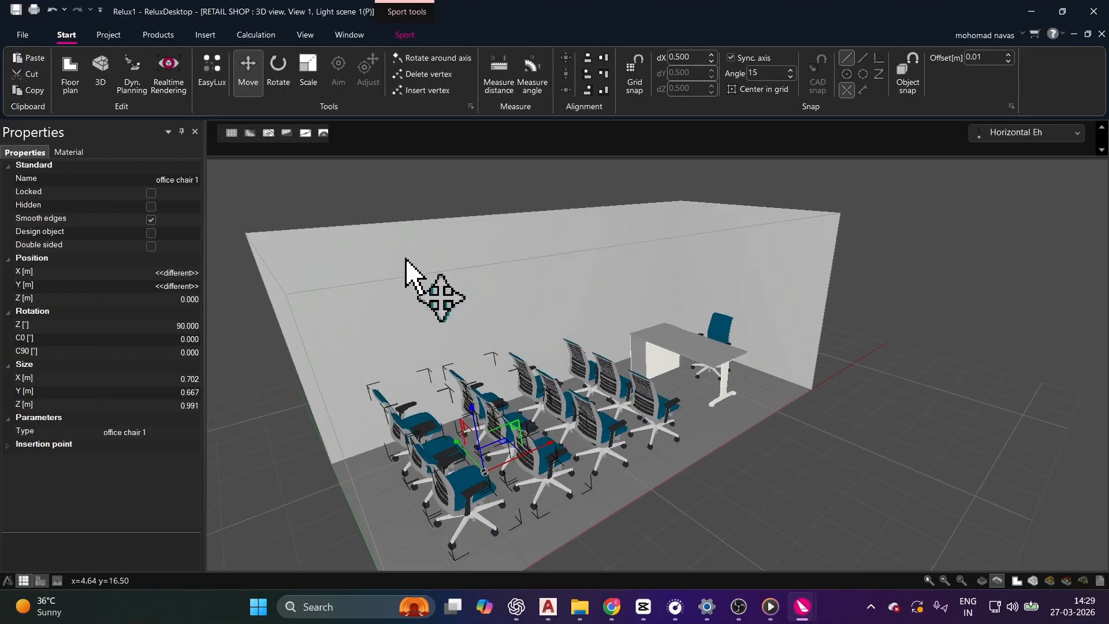
left_click(118, 37)
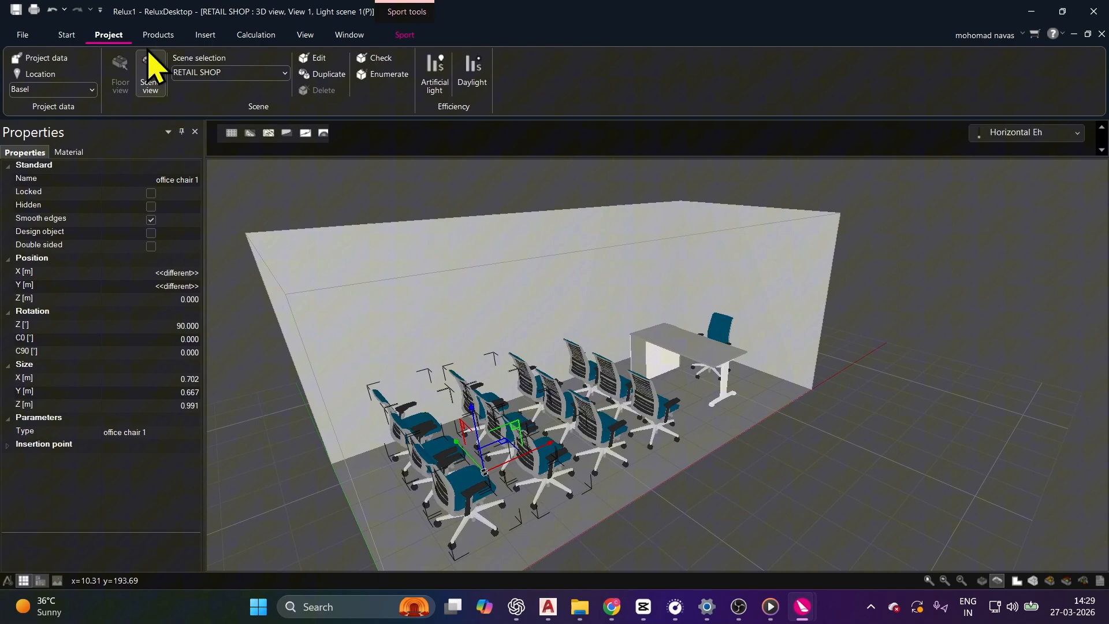
Return to the floor plan and open the ReluxNet online catalogue for loading more 3D objects
left_click(68, 36)
left_click(72, 75)
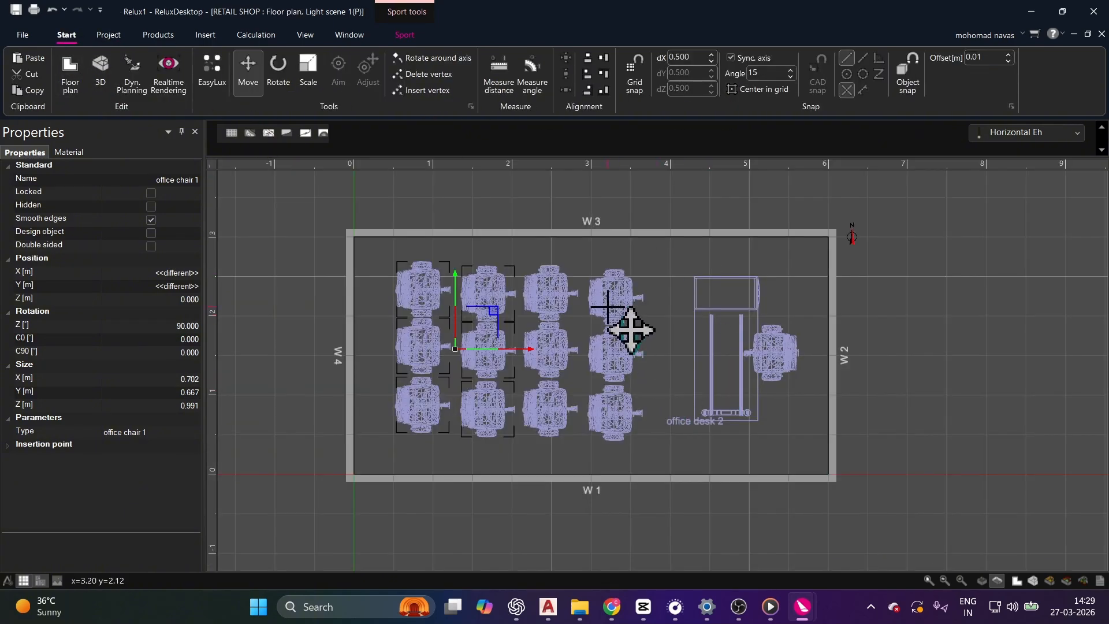
scroll(632, 327, "up", 1)
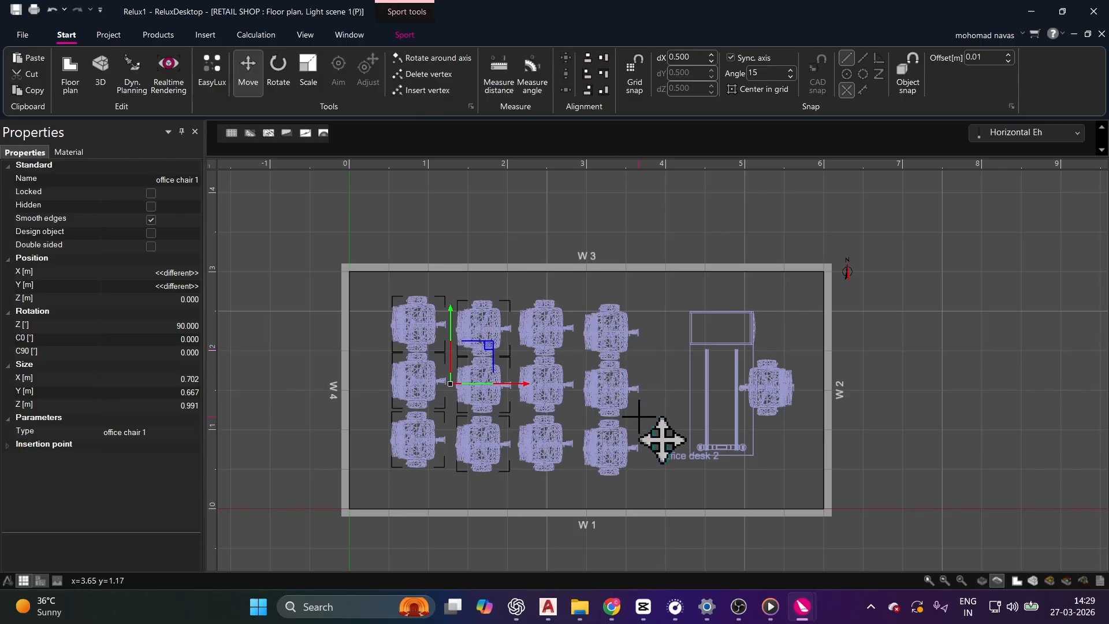
left_click(205, 36)
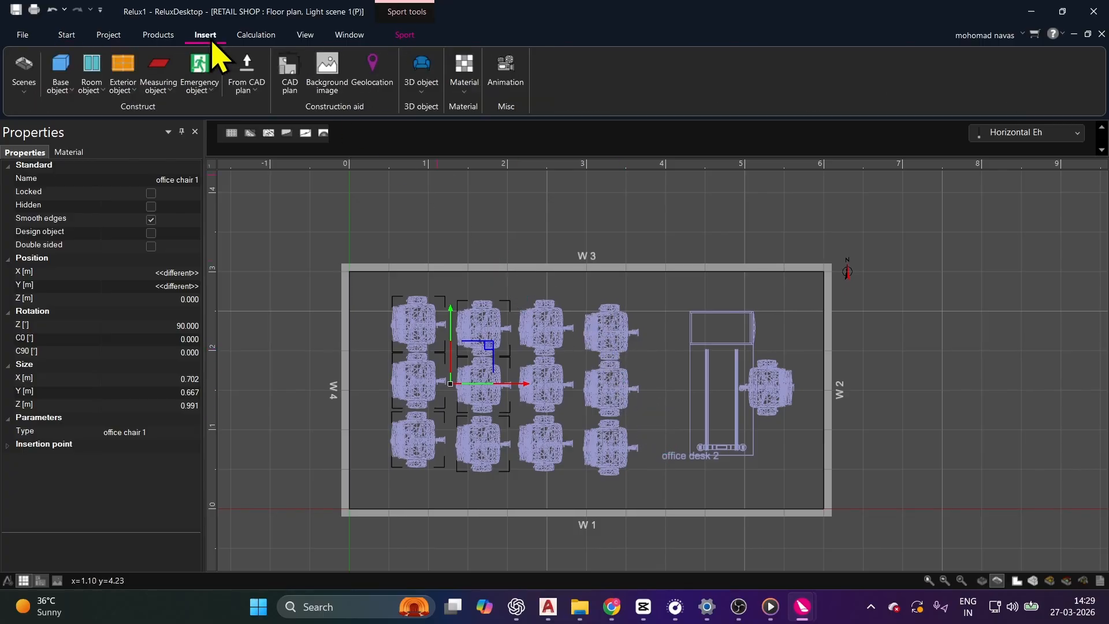
left_click(421, 92)
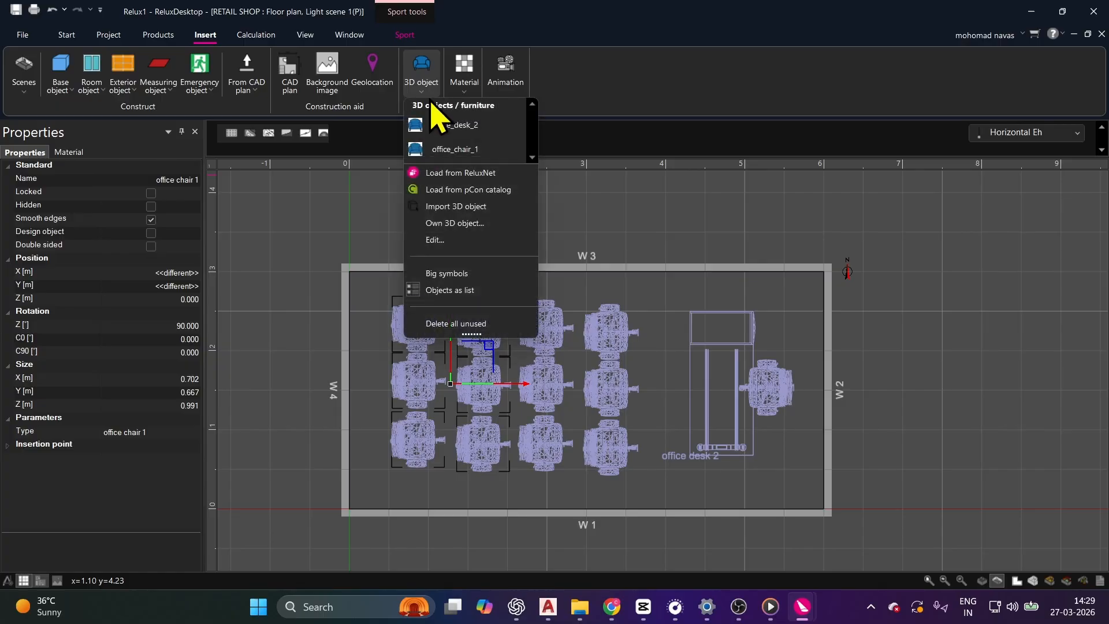
left_click(460, 174)
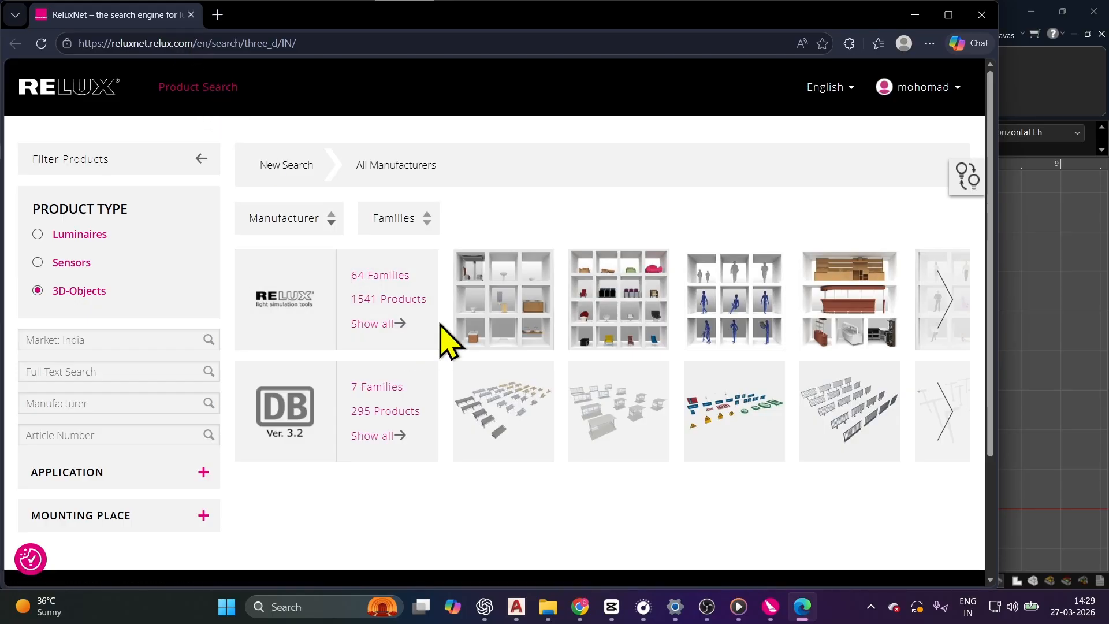
Show all 3D Relux object families in the catalogue and browse the available furniture categories
left_click(941, 301)
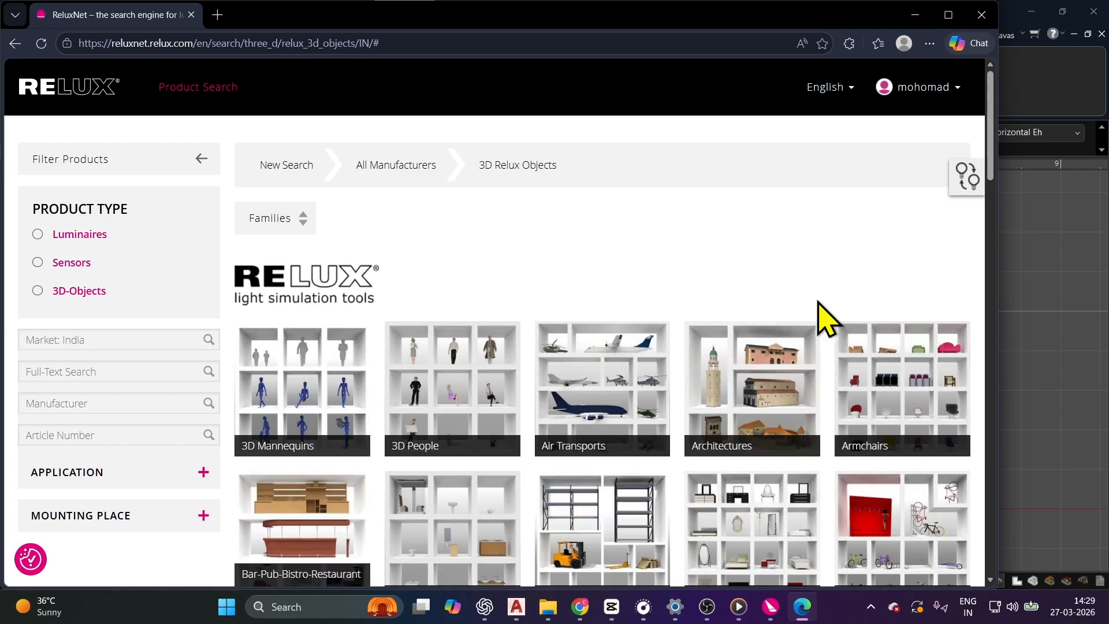
scroll(589, 370, "down", 10)
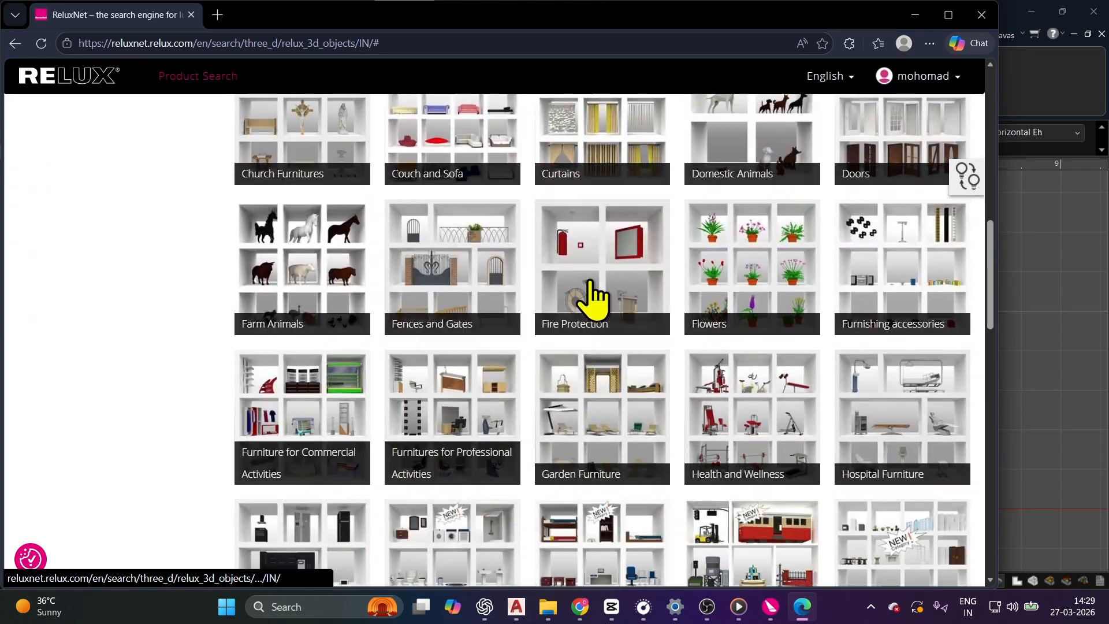
scroll(589, 294, "down", 5)
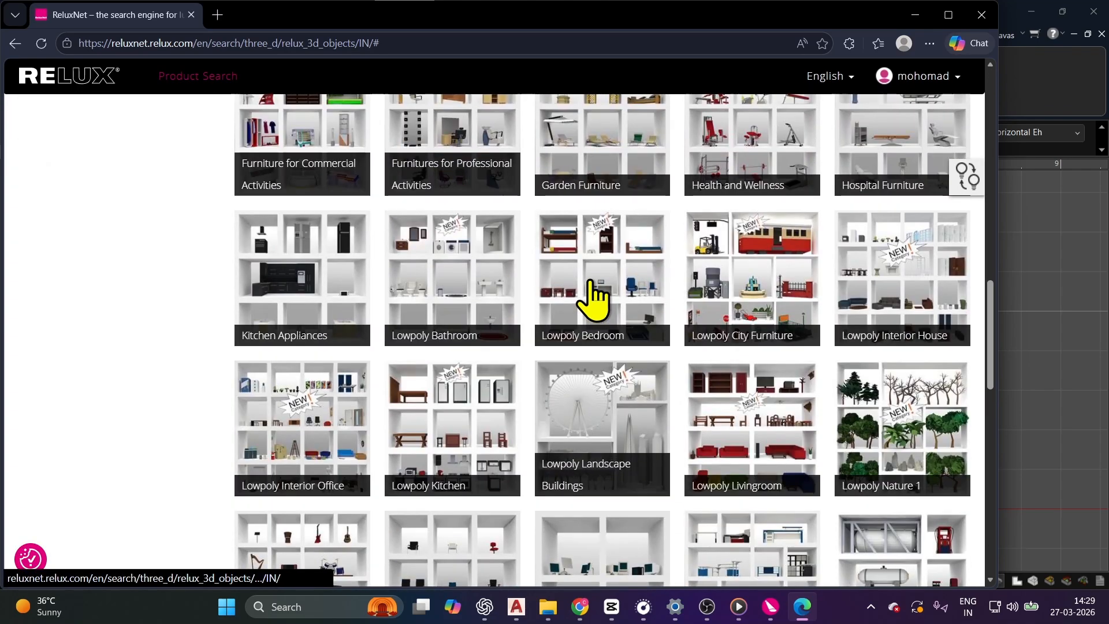
scroll(589, 297, "up", 12)
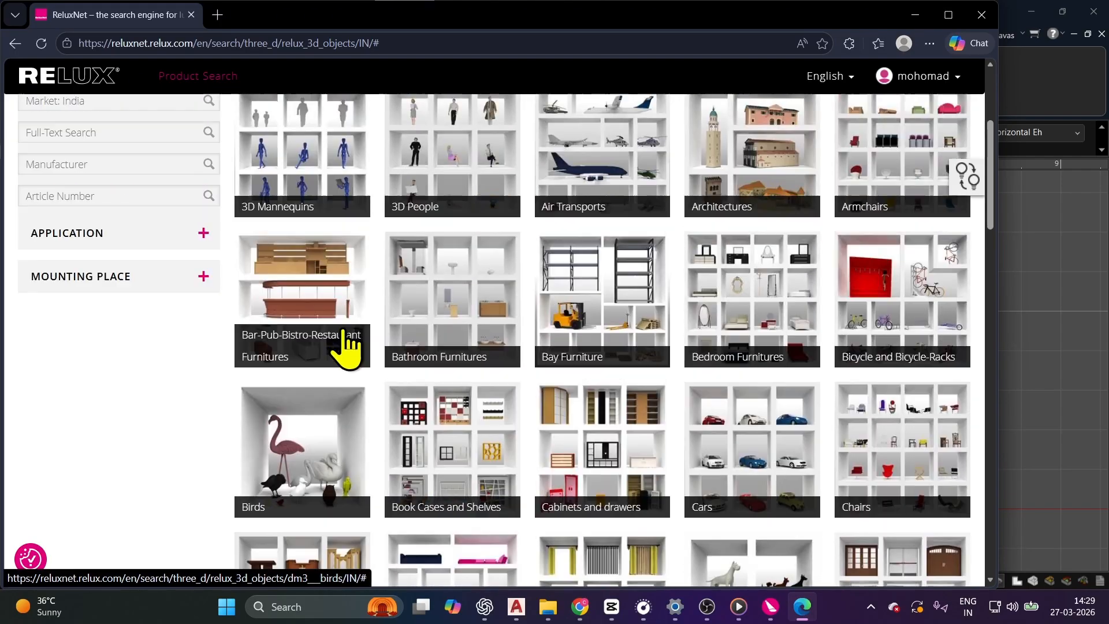
scroll(519, 408, "up", 4)
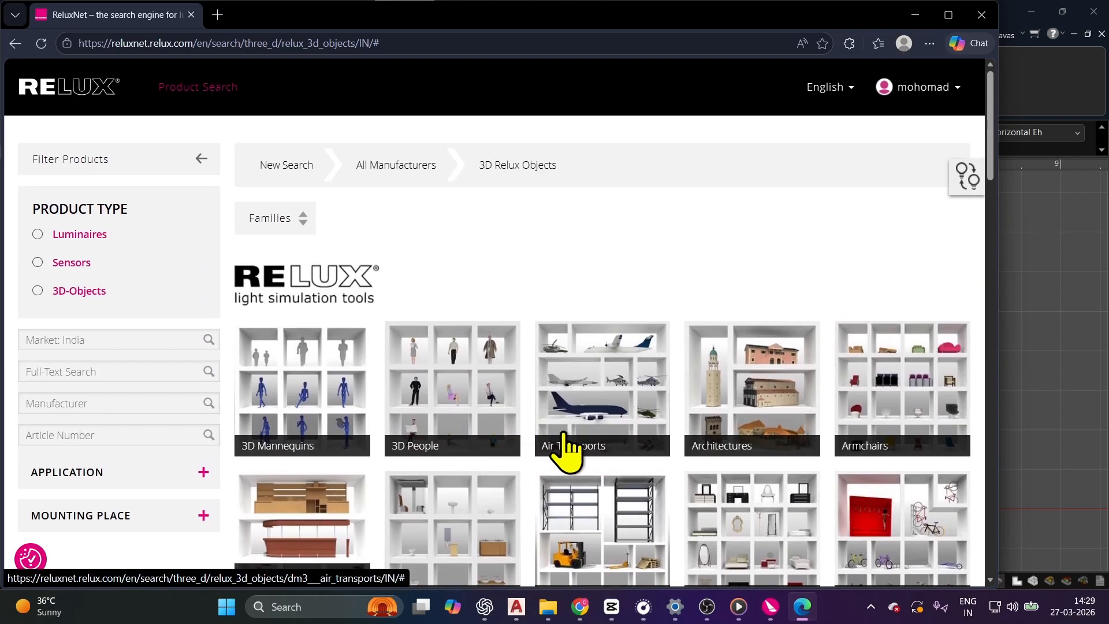
Download the sitting man 3DP_0090 from the 3D People family and show the downloaded file in its folder
left_click(442, 393)
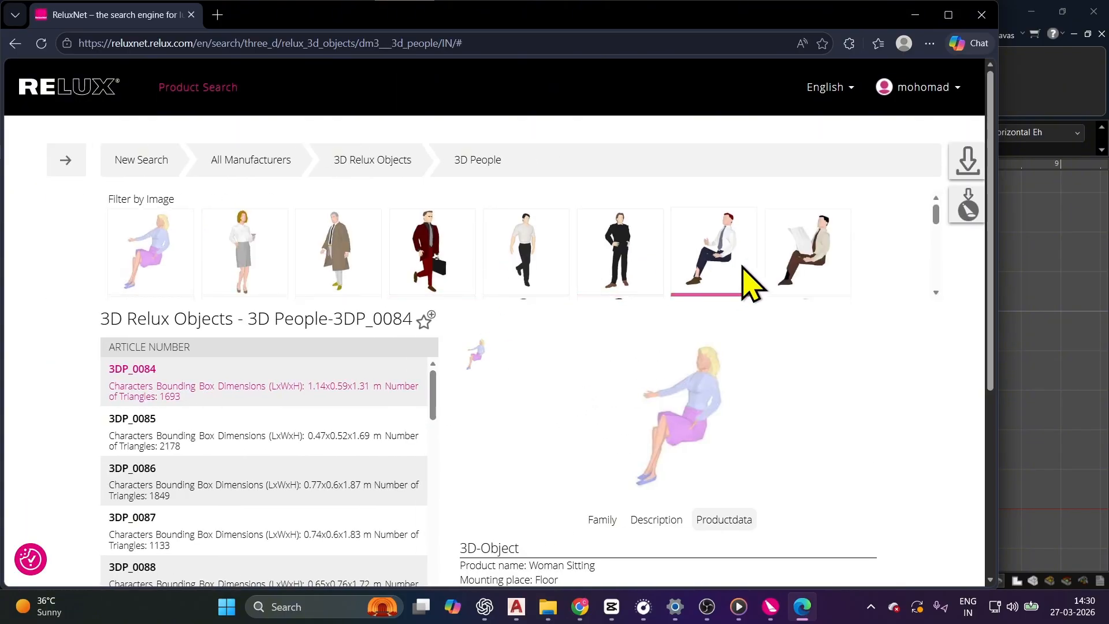
left_click(719, 247)
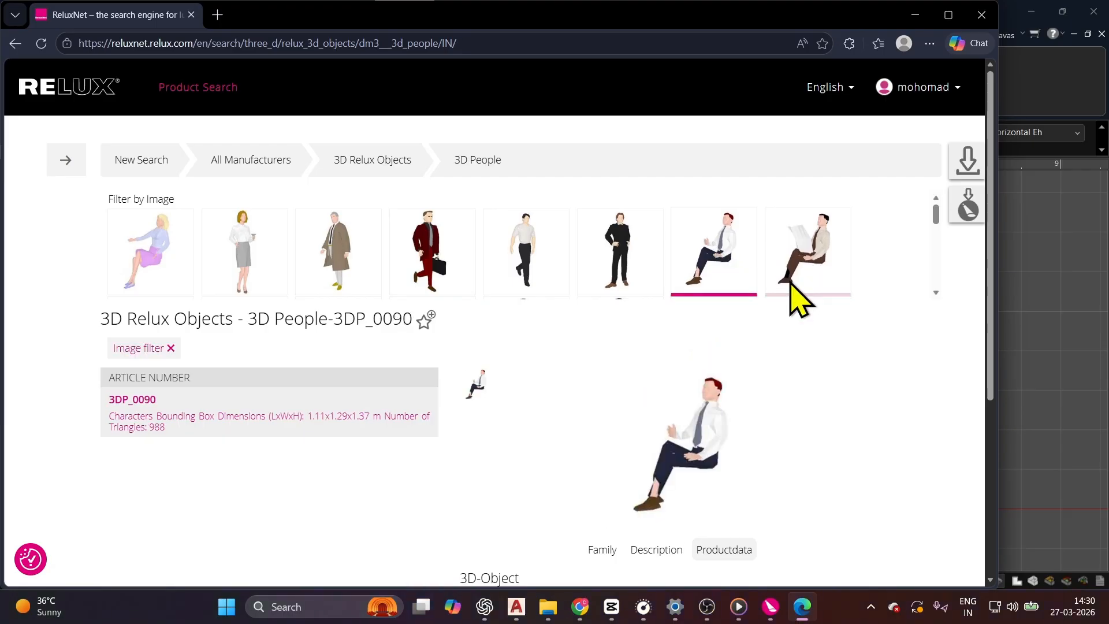
left_click(963, 212)
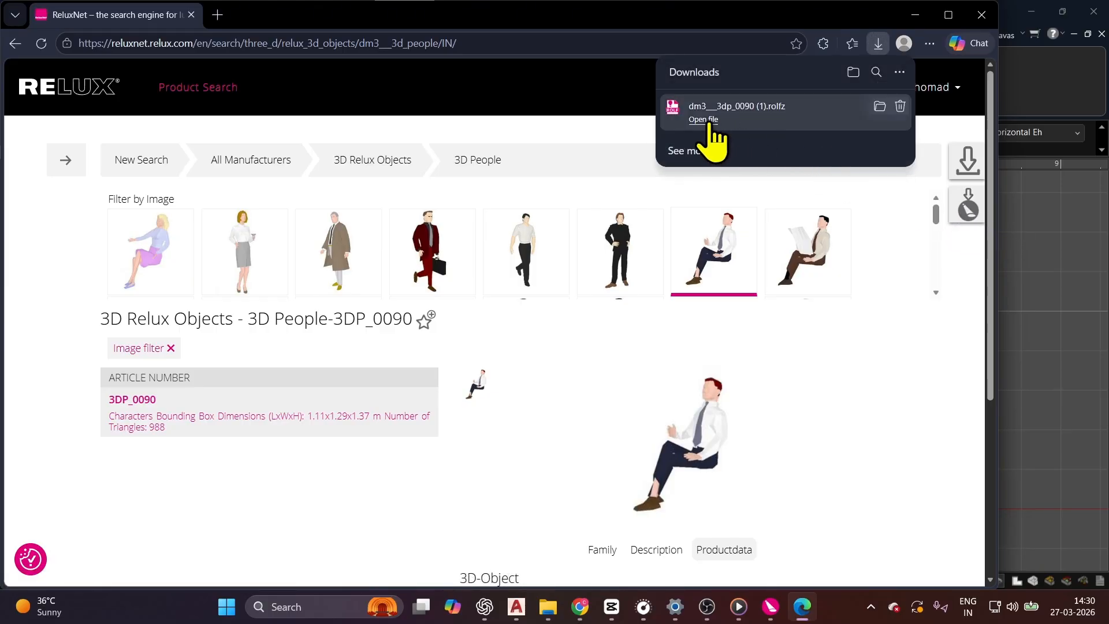
left_click(880, 107)
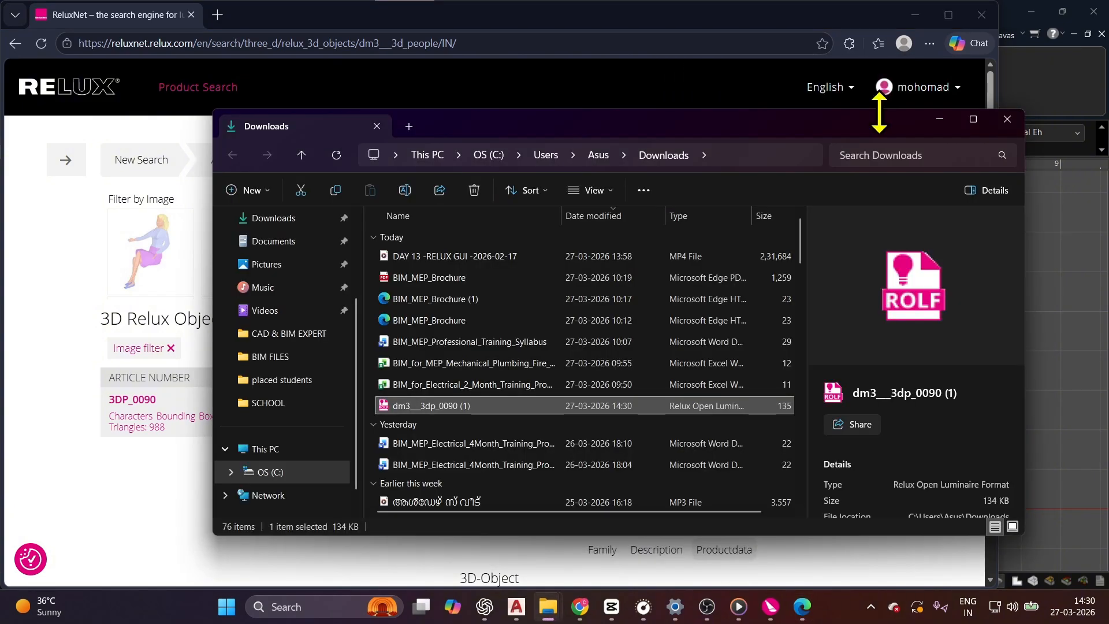
Open the downloaded dm3___3dp_0090 (1) file in ReluxDesktop and return to the retail shop floor plan
right_click(427, 407)
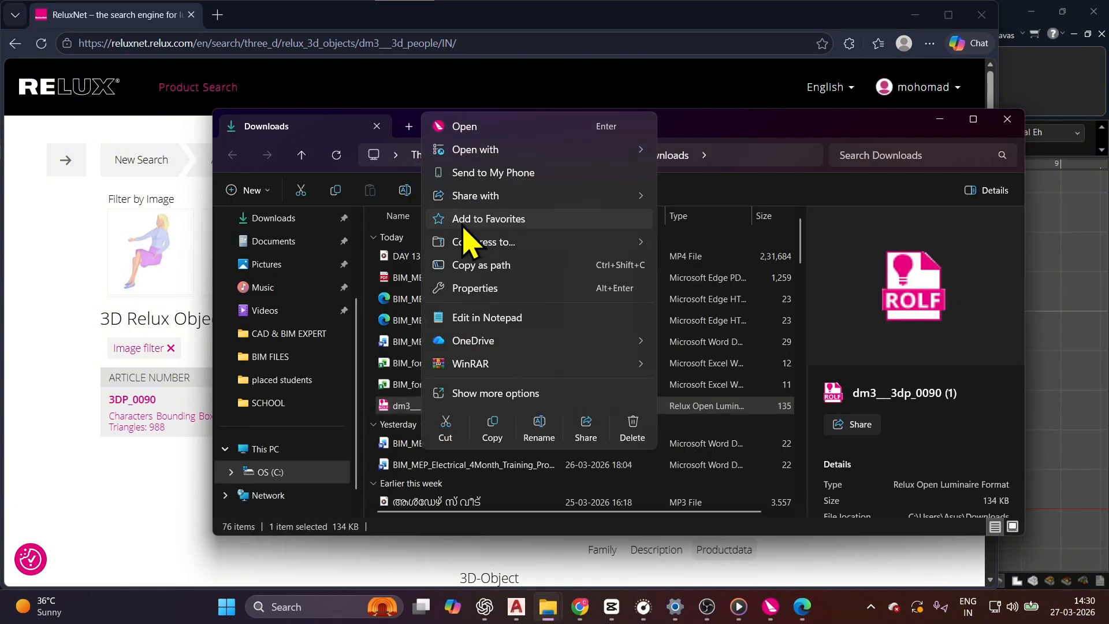
left_click(483, 127)
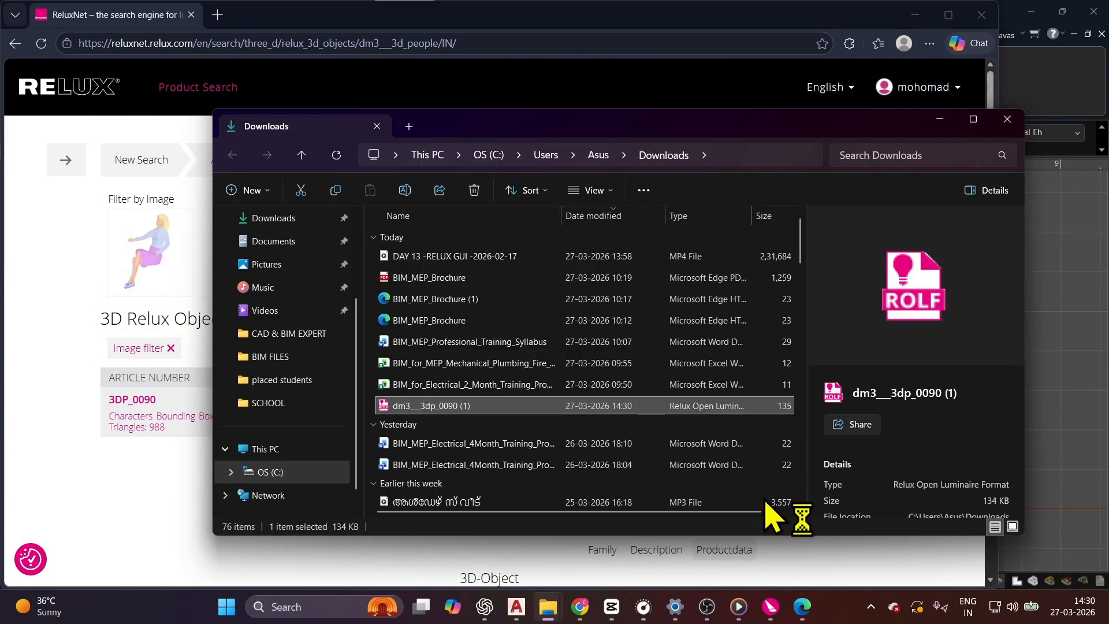
mouse_move(777, 615)
left_click(827, 540)
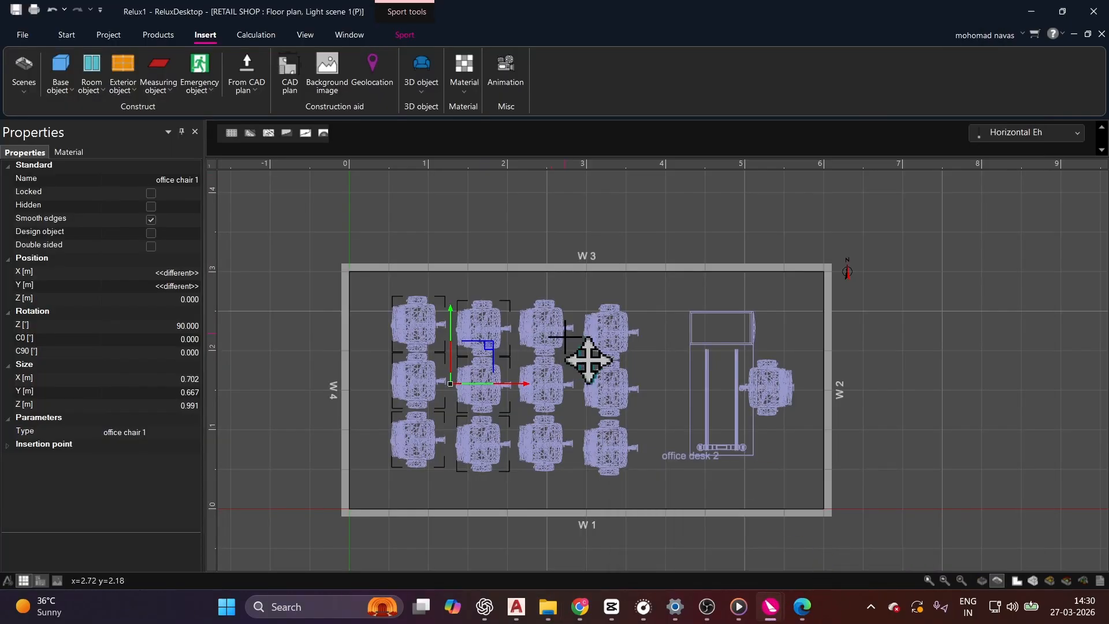
Place a sitting man on each of the three chairs in the column nearest the office desk
scroll(644, 353, "up", 5)
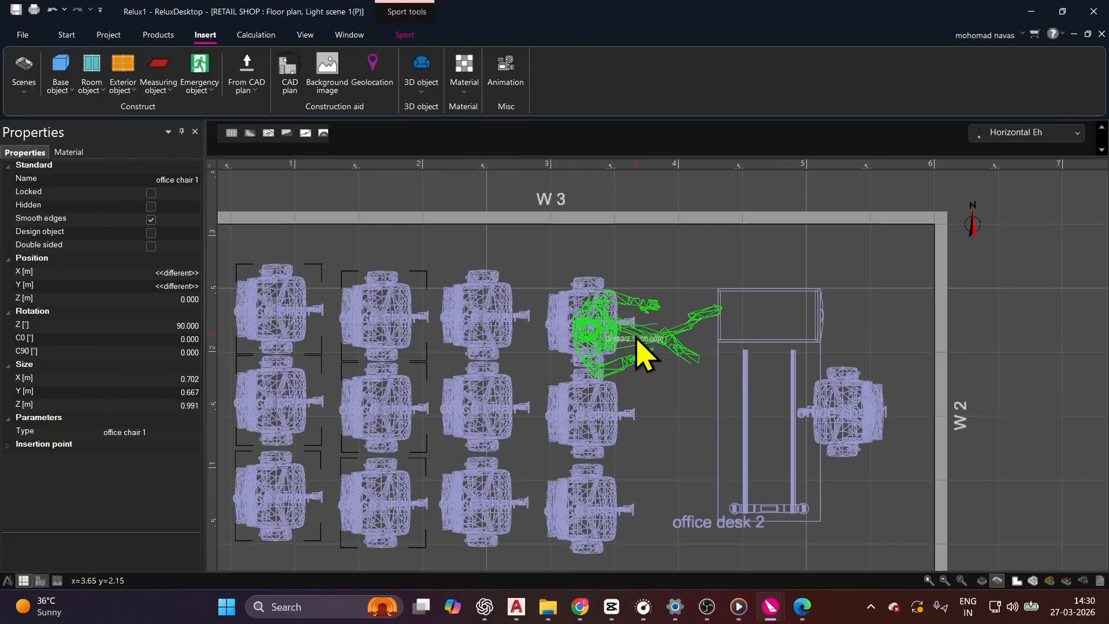
left_click(619, 321)
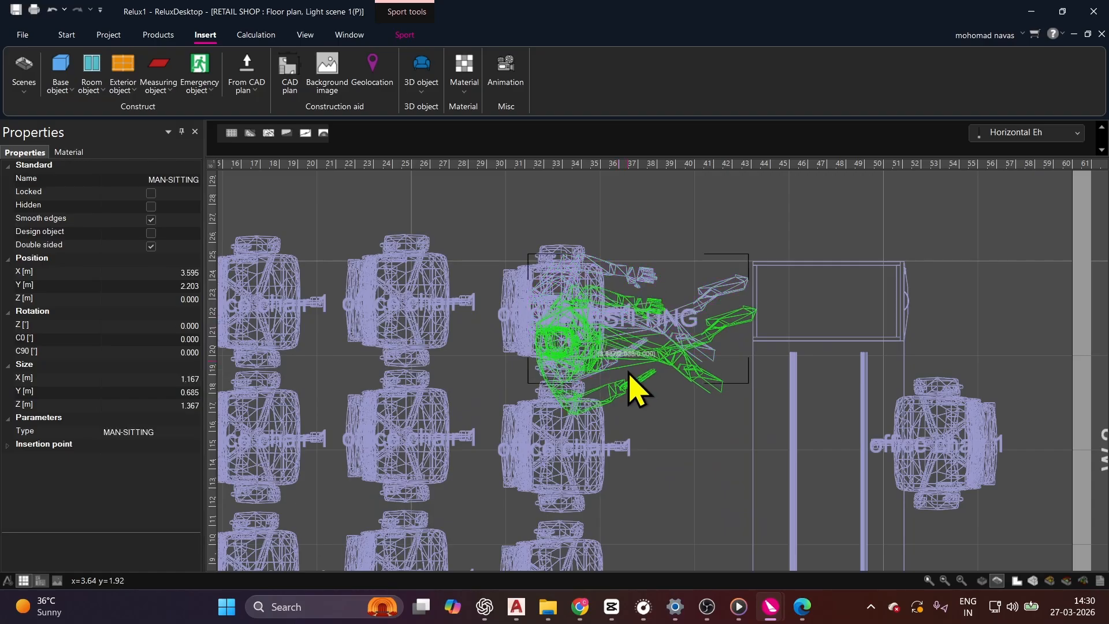
middle_click_drag(619, 434, 639, 351)
left_click(635, 363)
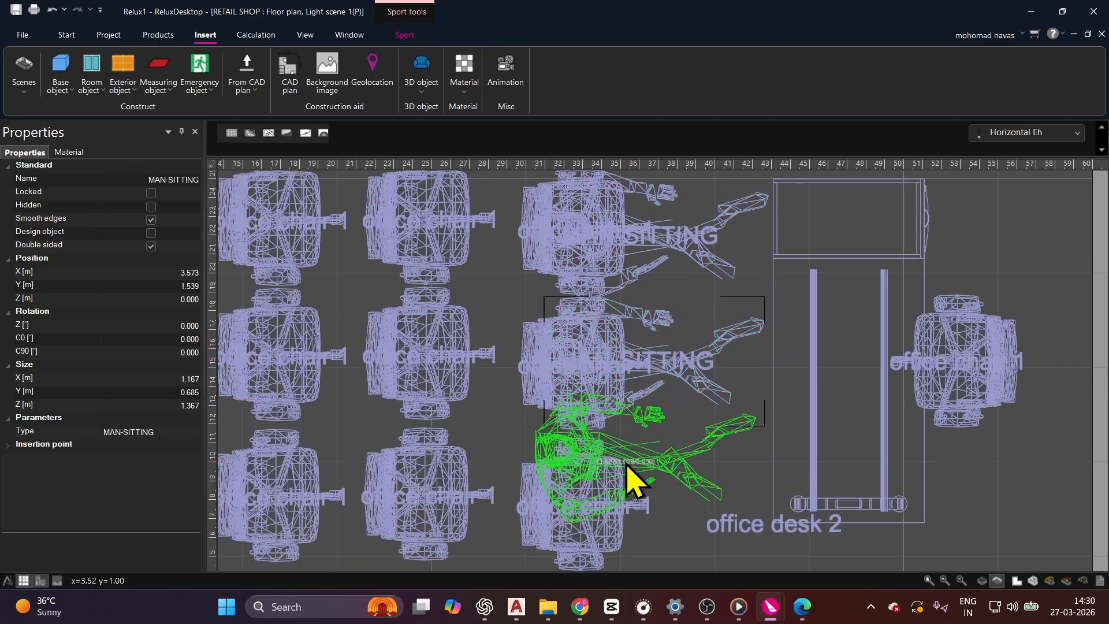
left_click(634, 503)
Place sitting men on the chairs of the two middle columns, finishing with the chair nearest wall W 1 beside wall W 4
middle_click_drag(511, 352, 653, 365)
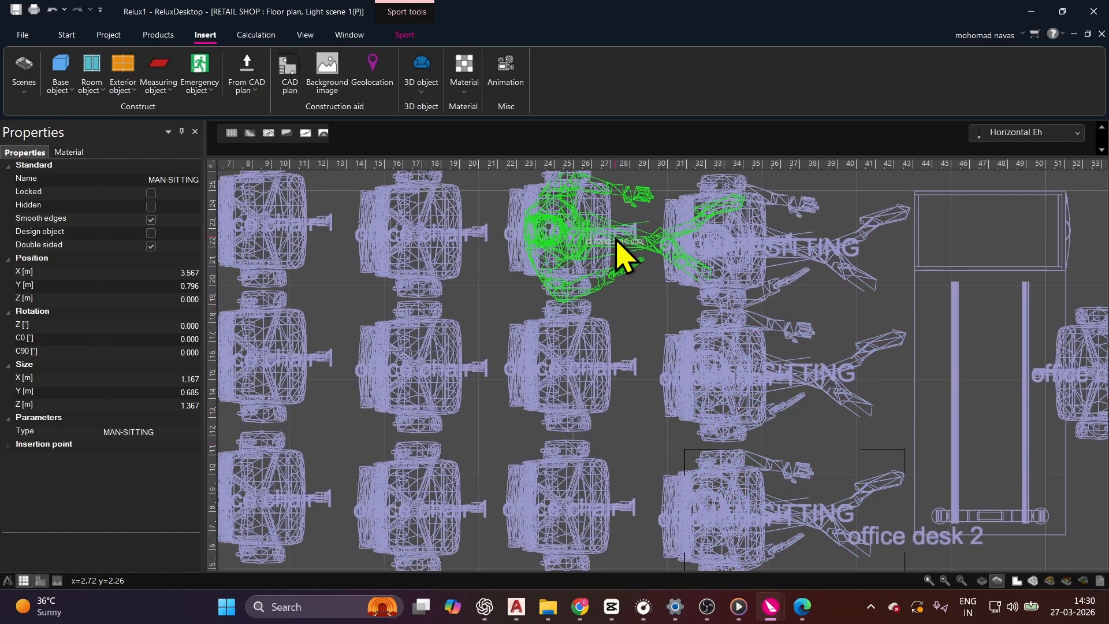
left_click(617, 250)
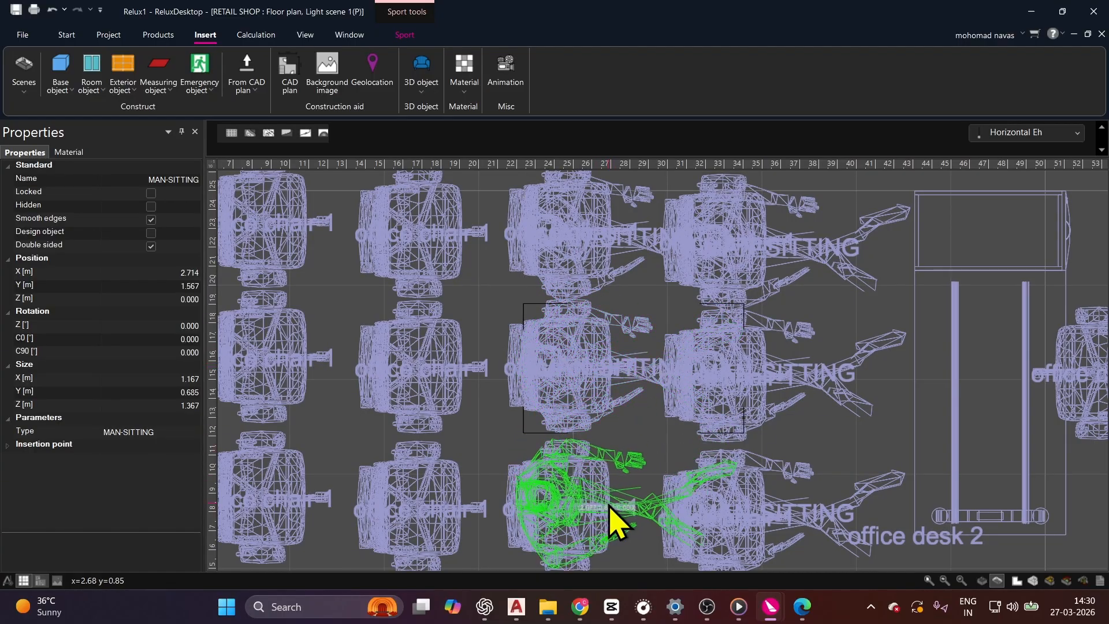
left_click(615, 504)
middle_click_drag(625, 447, 757, 456)
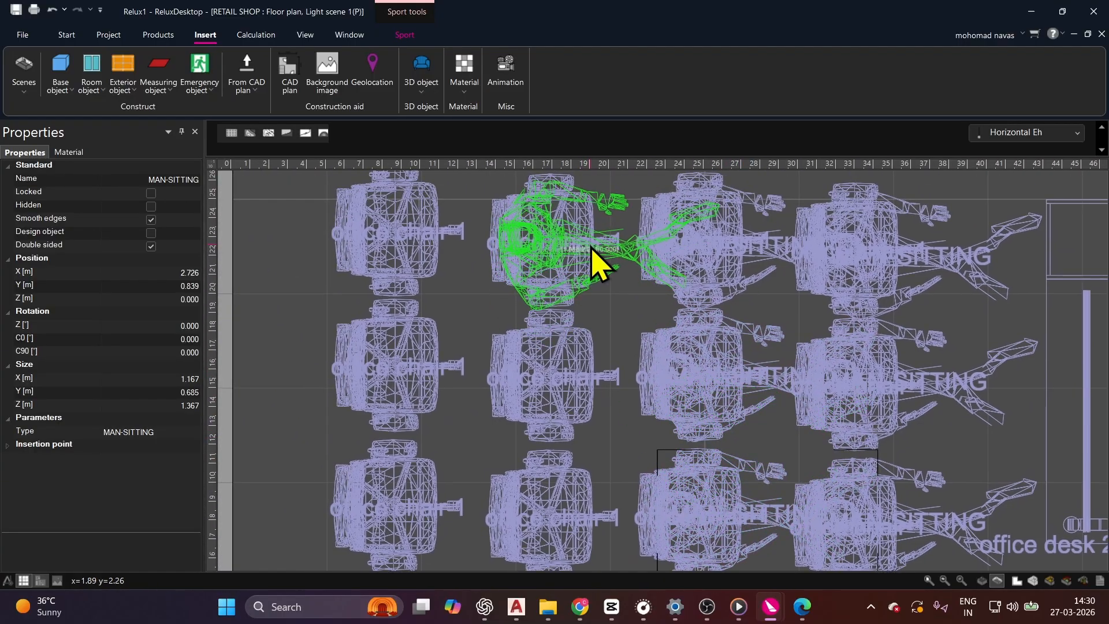
left_click(592, 260)
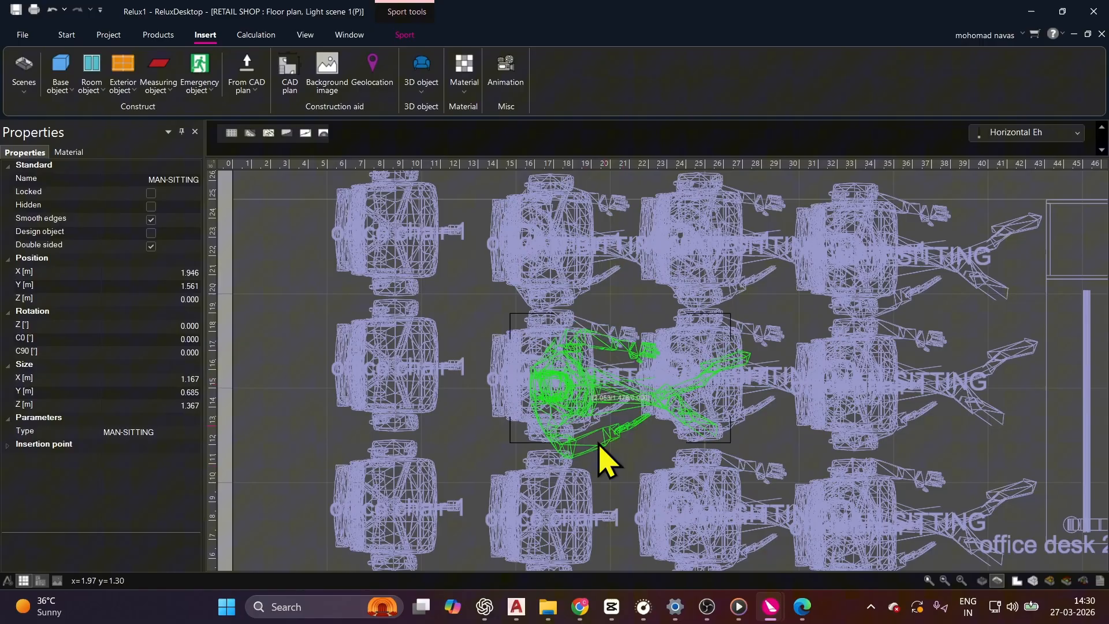
left_click(606, 538)
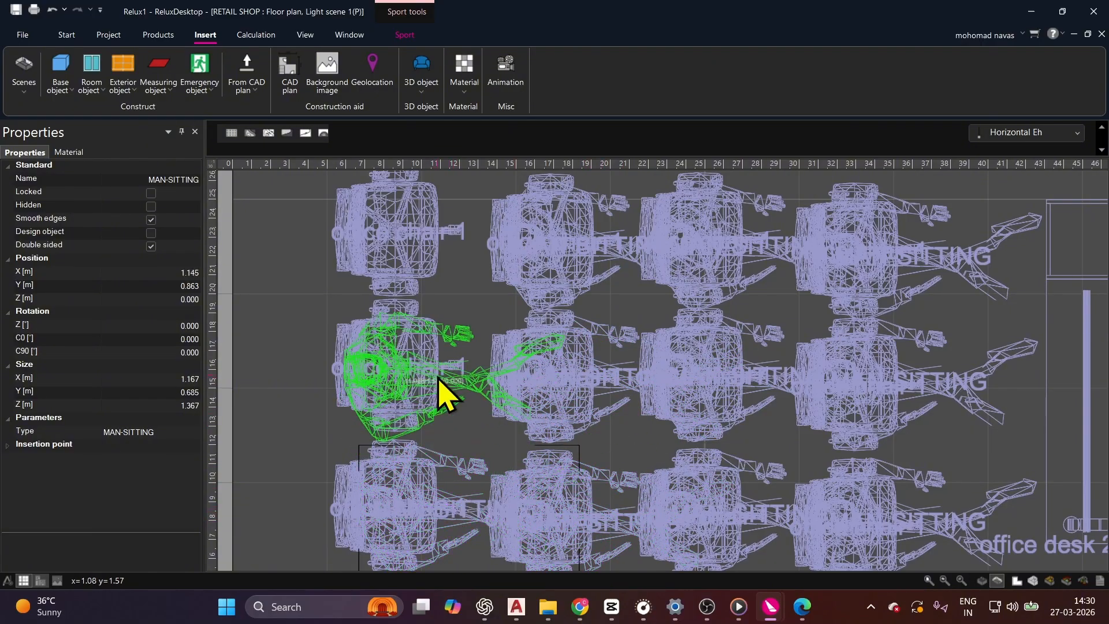
Place sitting men on the remaining two chairs of the column nearest wall W 4 and end the placement
left_click(454, 386)
left_click(454, 248)
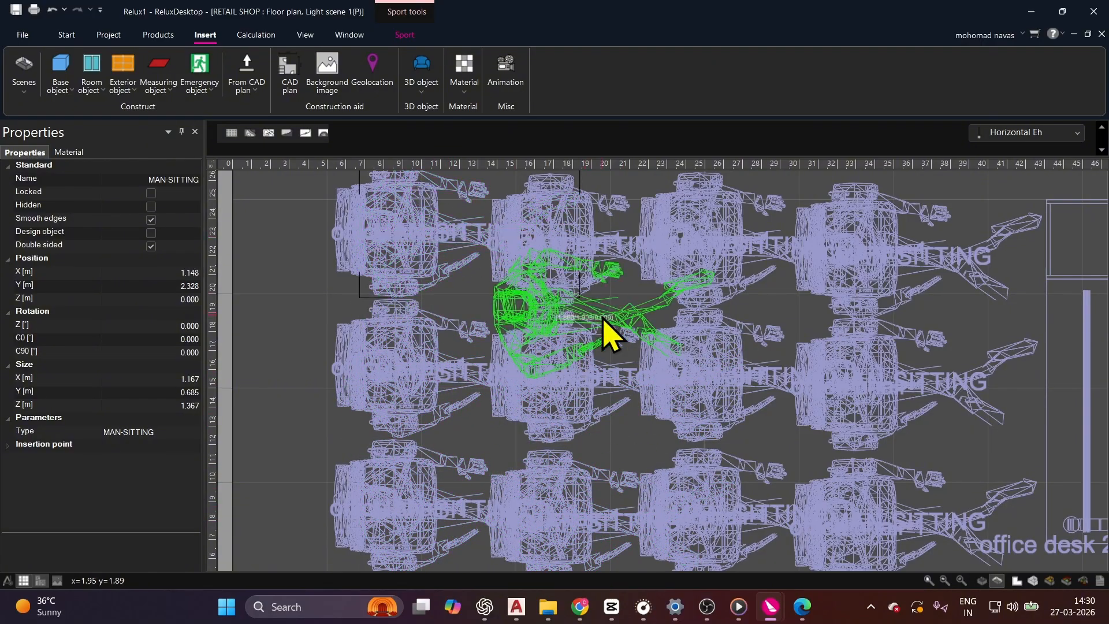
scroll(607, 322, "up", 5)
scroll(658, 345, "down", 4)
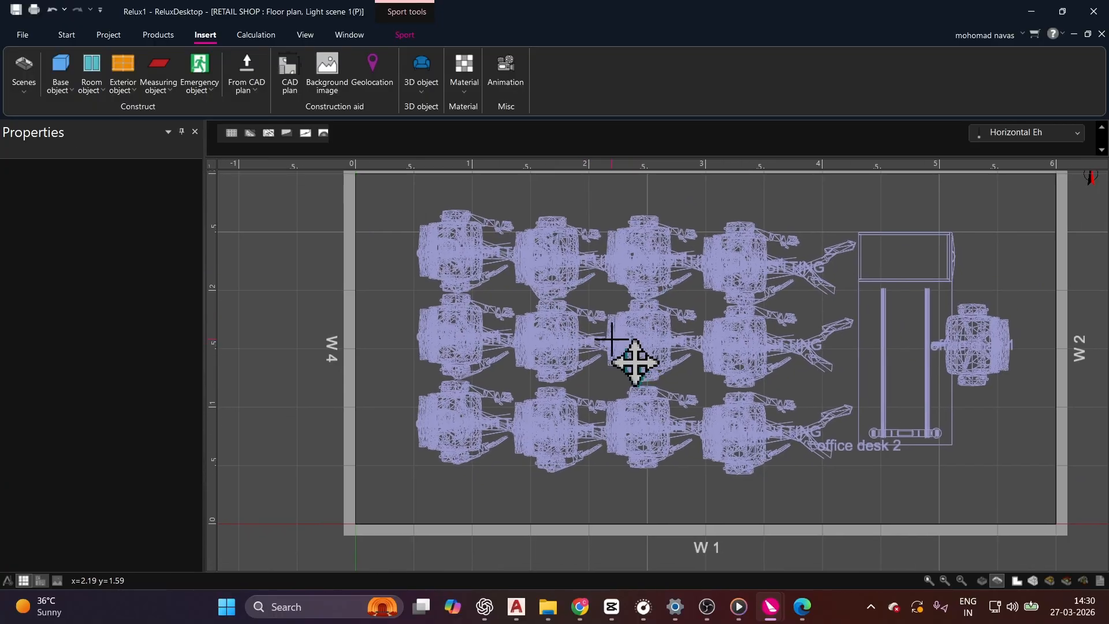
Examine the seated men, chairs and desk from several sides in the 3D view
left_click(67, 36)
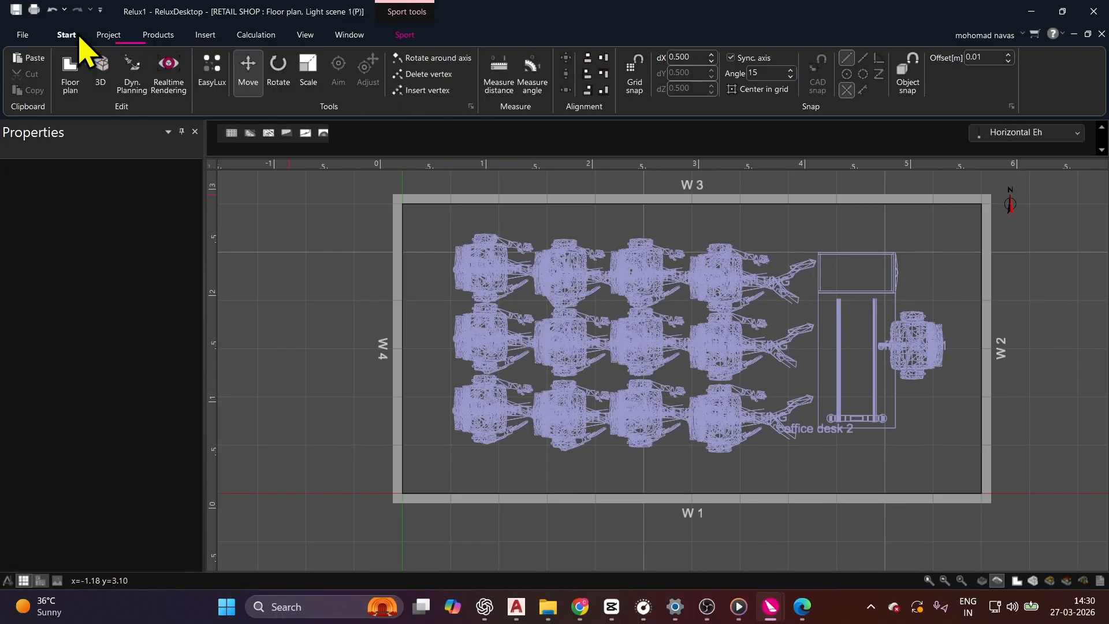
left_click(101, 81)
middle_click_drag(359, 186, 508, 408)
scroll(595, 425, "up", 5)
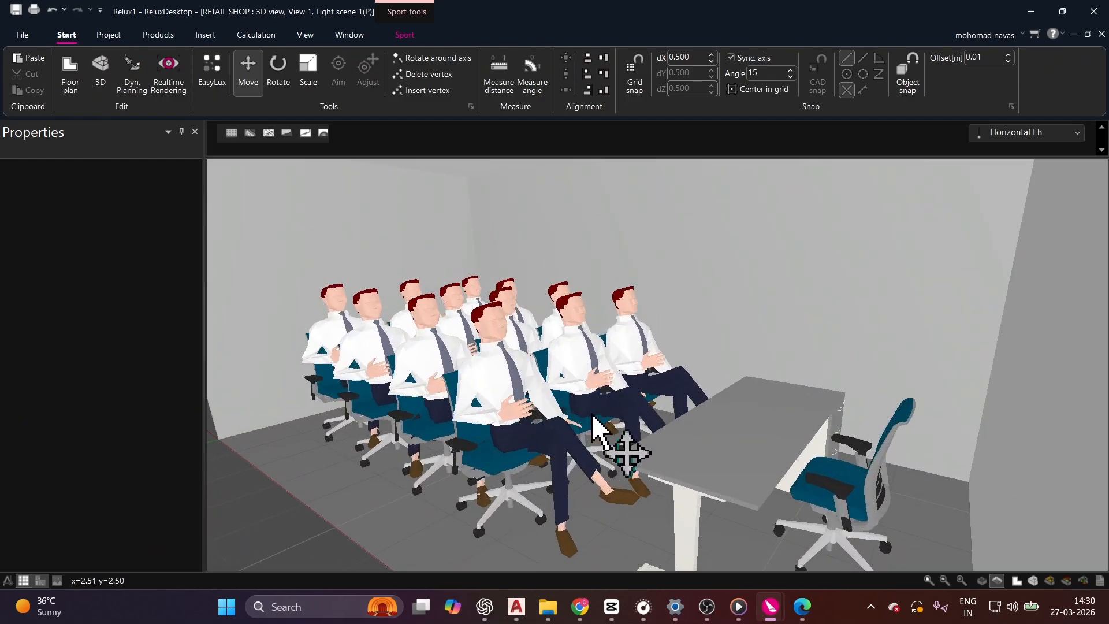
middle_click_drag(595, 425, 598, 360)
middle_click_drag(613, 378, 656, 396)
left_click(108, 36)
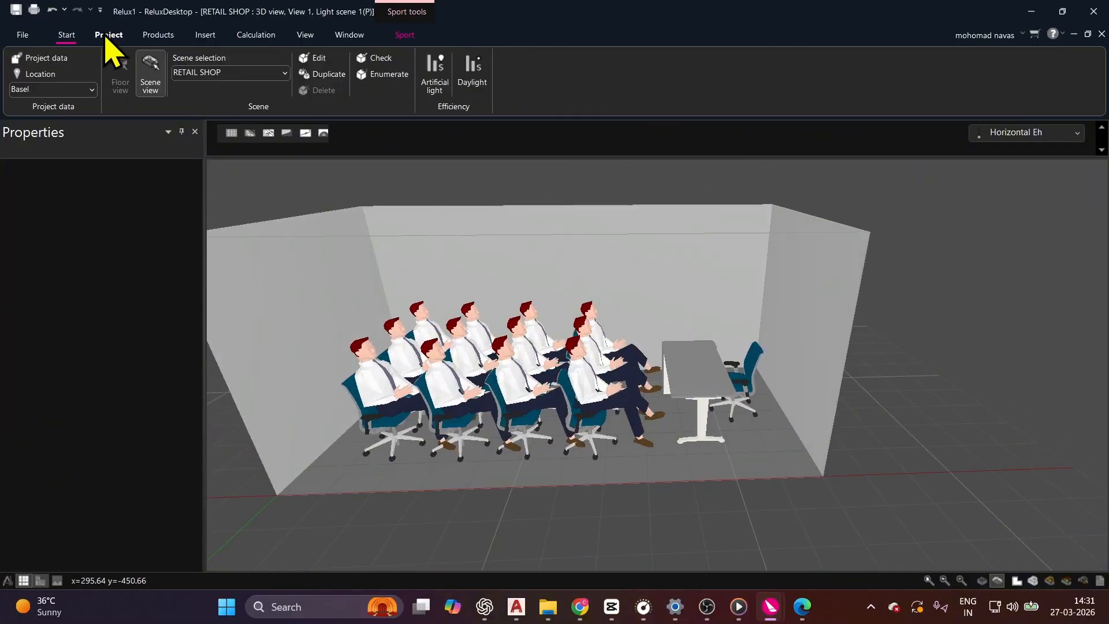
left_click(67, 35)
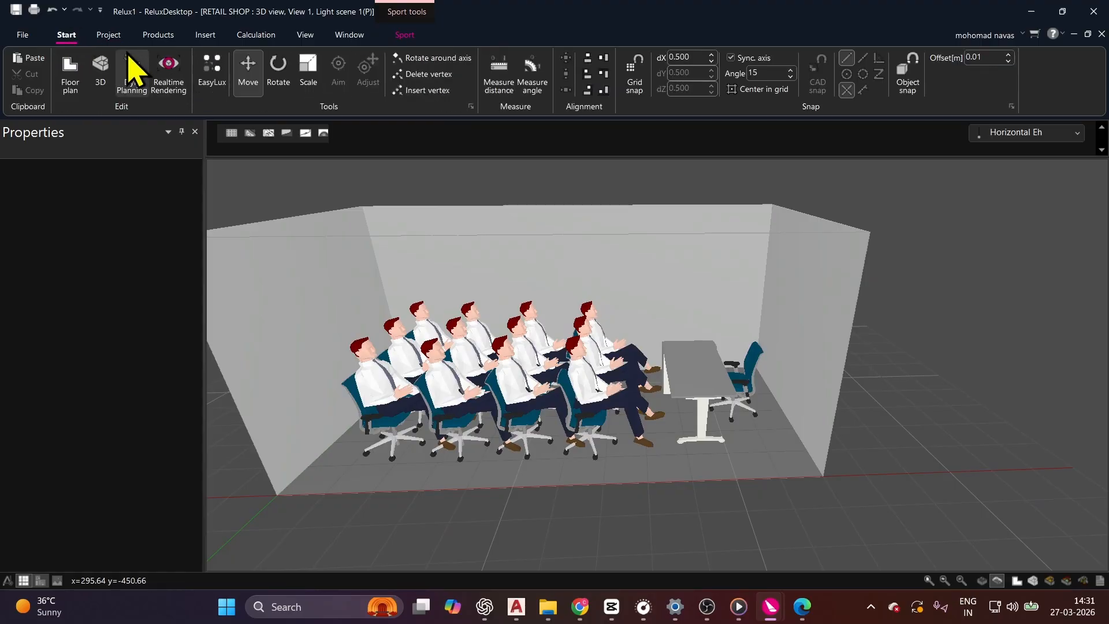
left_click(110, 36)
left_click(68, 36)
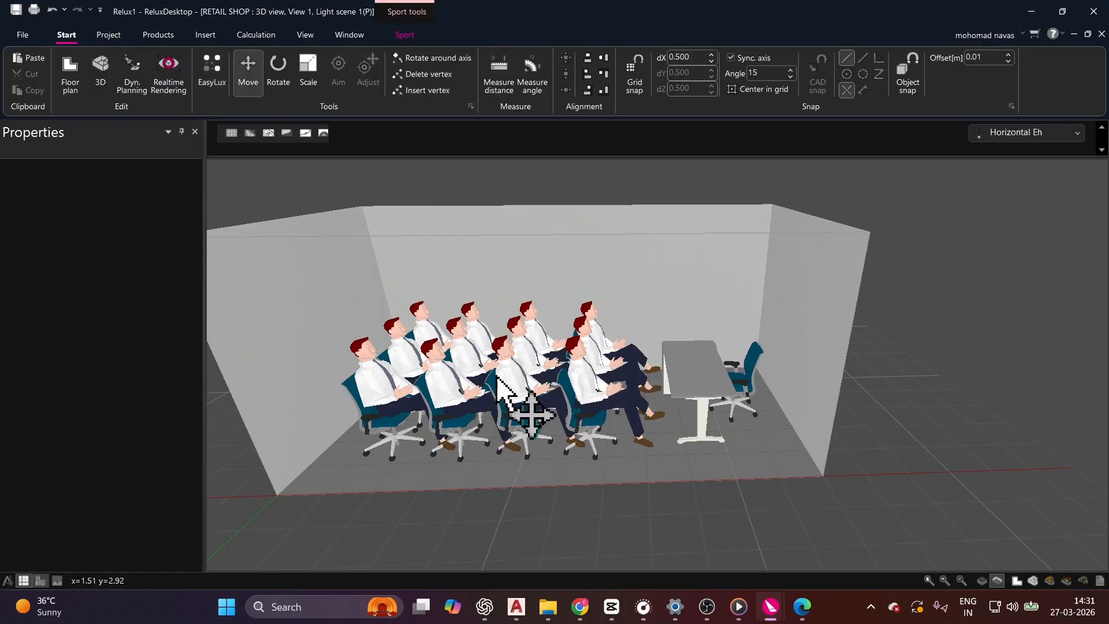
middle_click_drag(499, 376, 512, 441)
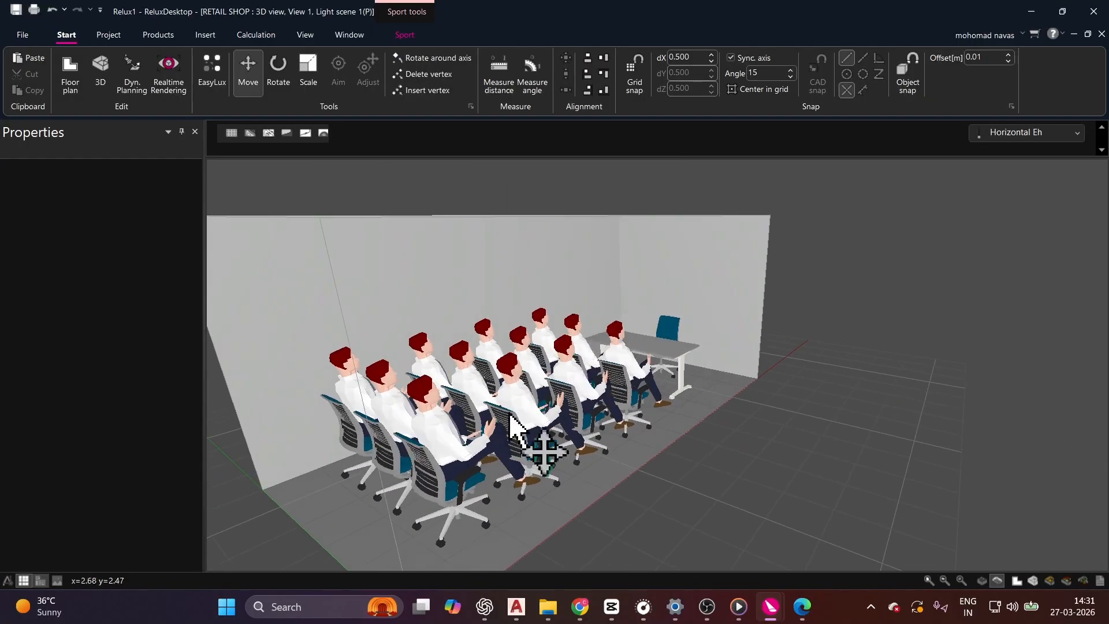
middle_click_drag(547, 393, 470, 453)
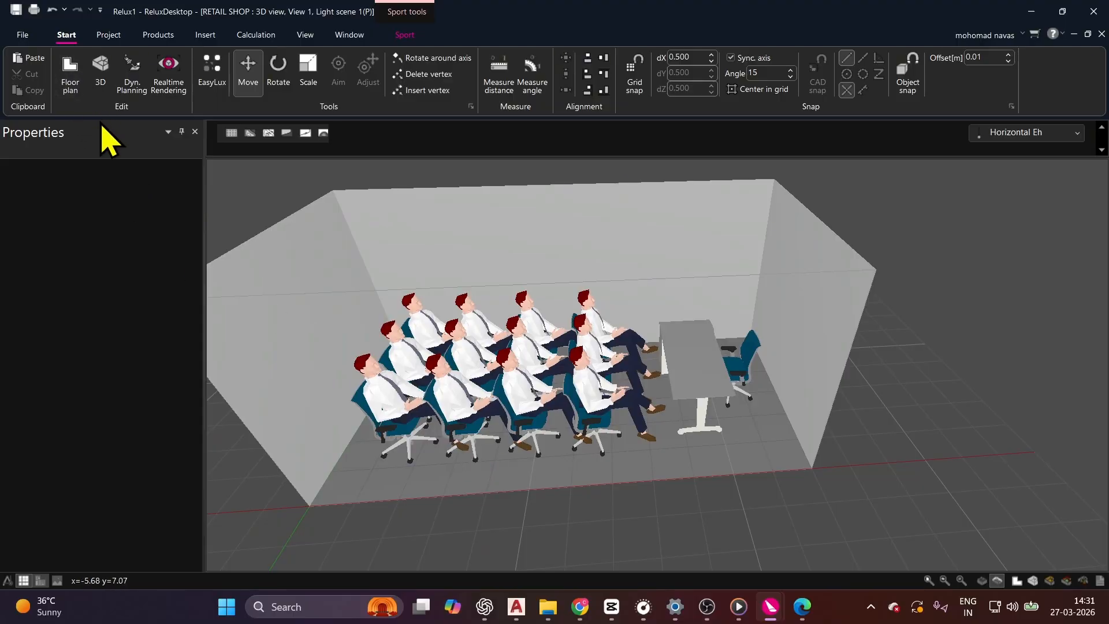
Return to the floor plan and insert a 1.50 by 1.50 m window in wall W 3, about 0.49 m from wall W 4
left_click(72, 80)
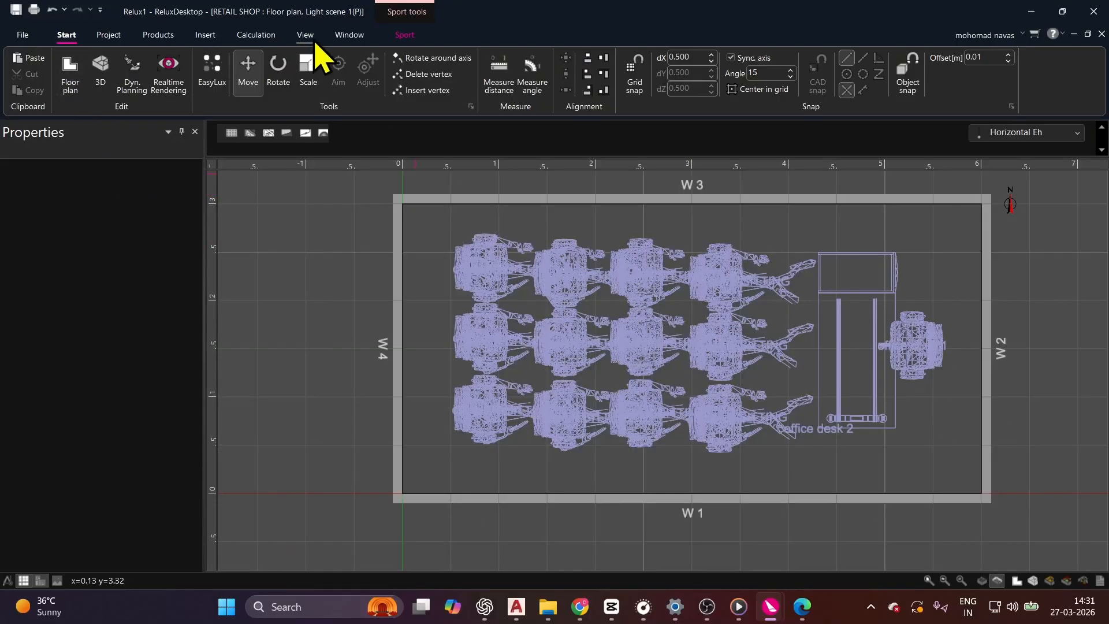
left_click(349, 36)
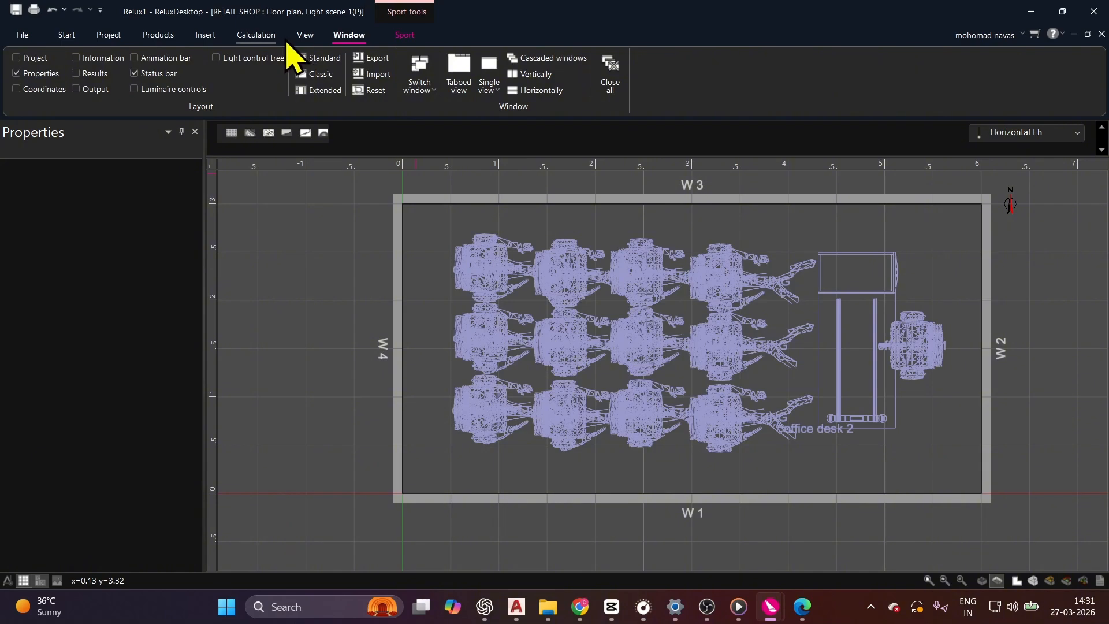
left_click(206, 36)
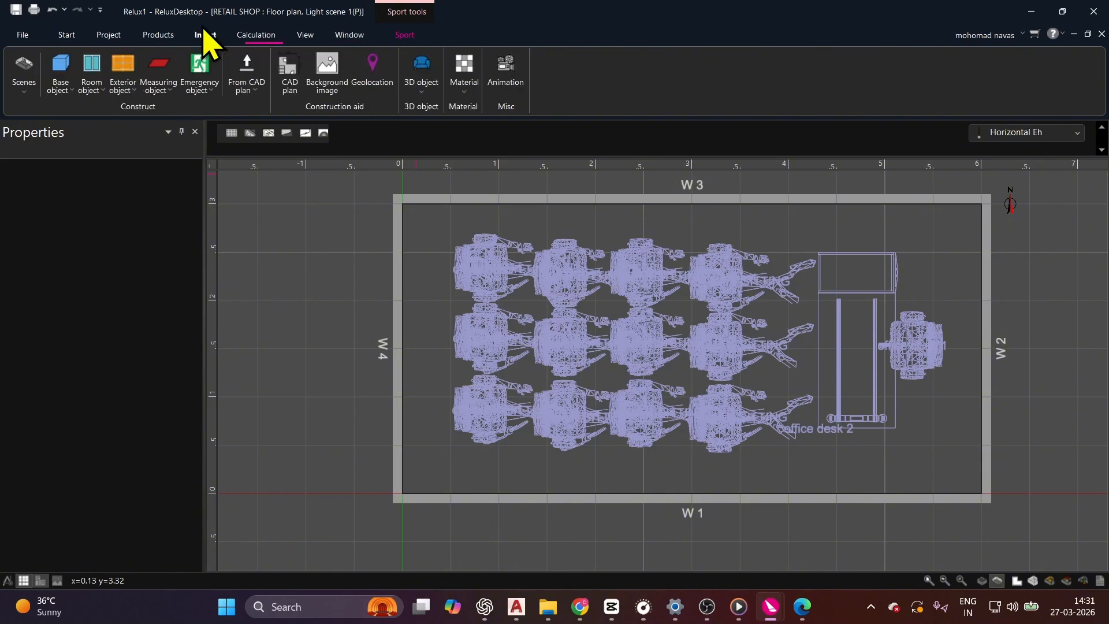
left_click(97, 92)
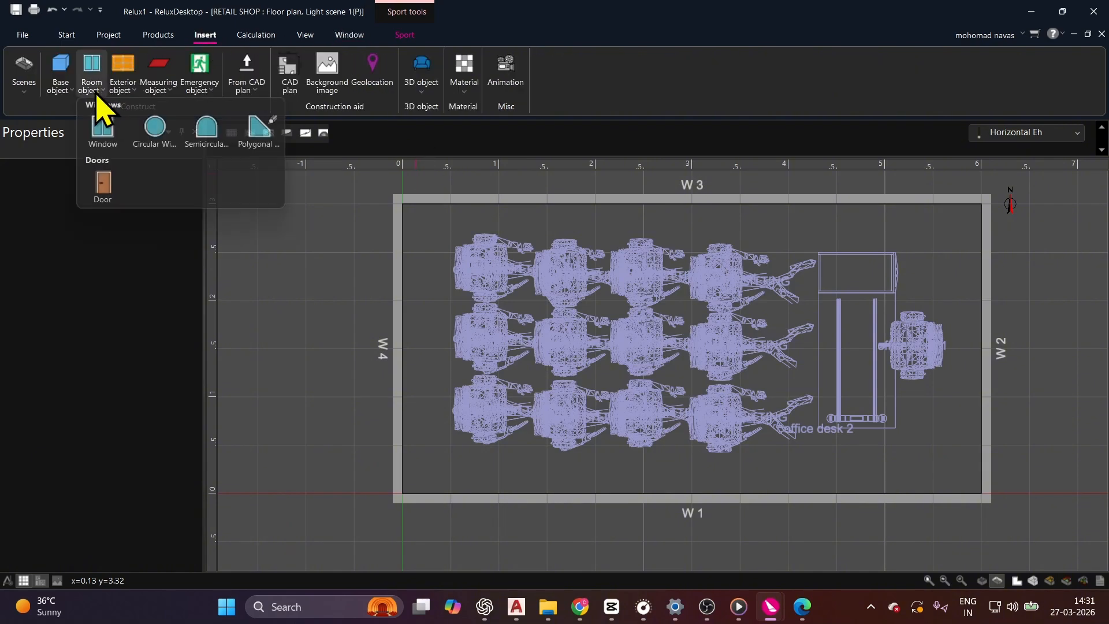
left_click(102, 152)
middle_click_drag(444, 205, 414, 362)
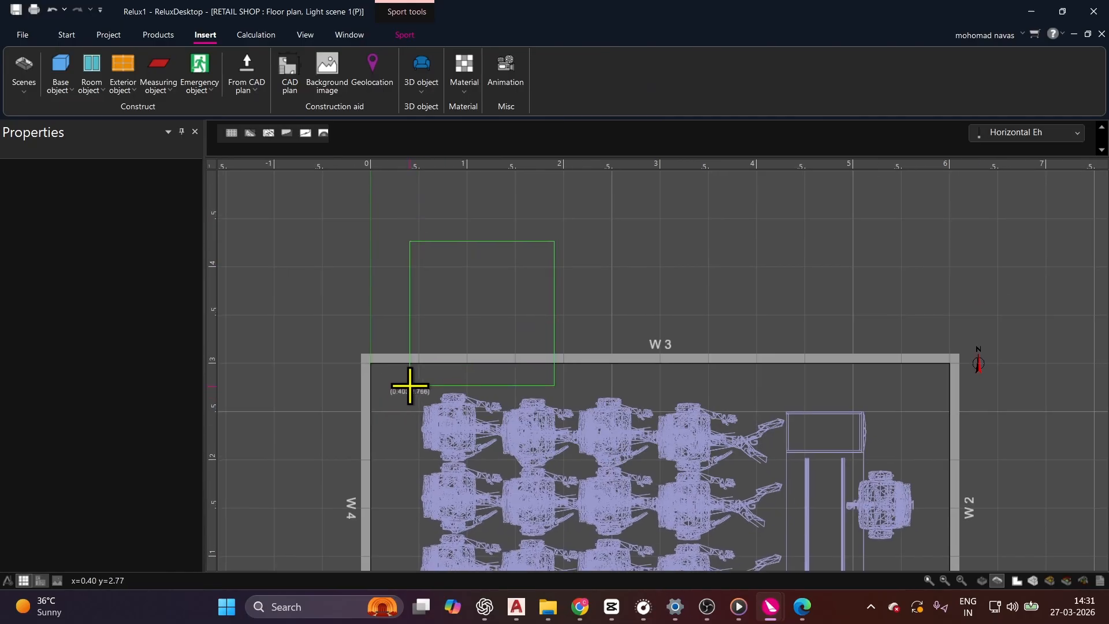
scroll(410, 384, "up", 1)
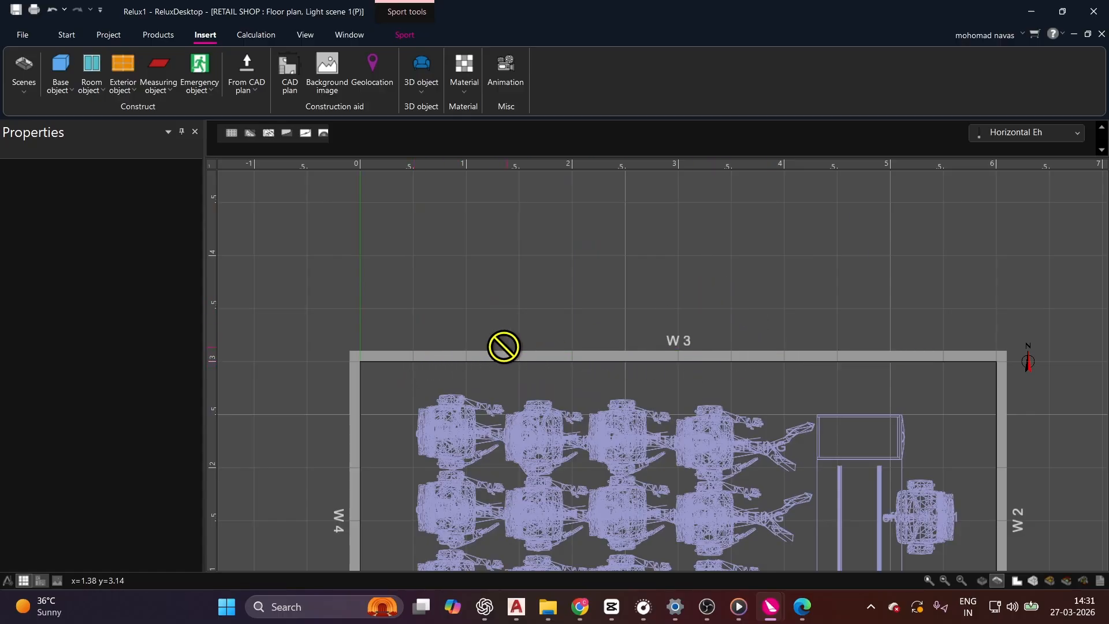
left_click(412, 359)
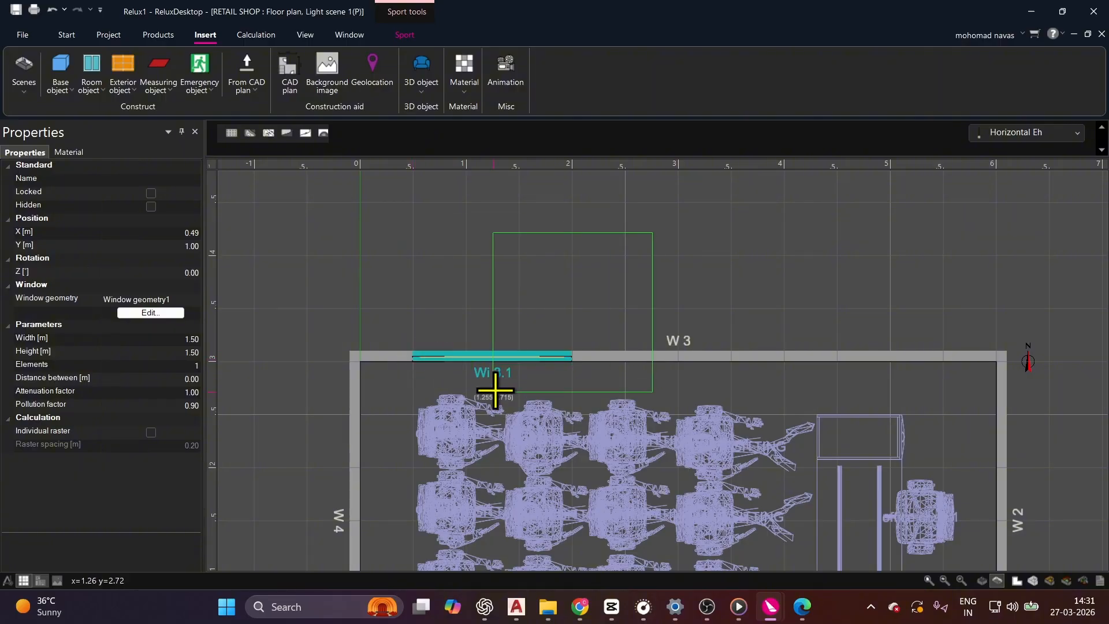
key("Escape")
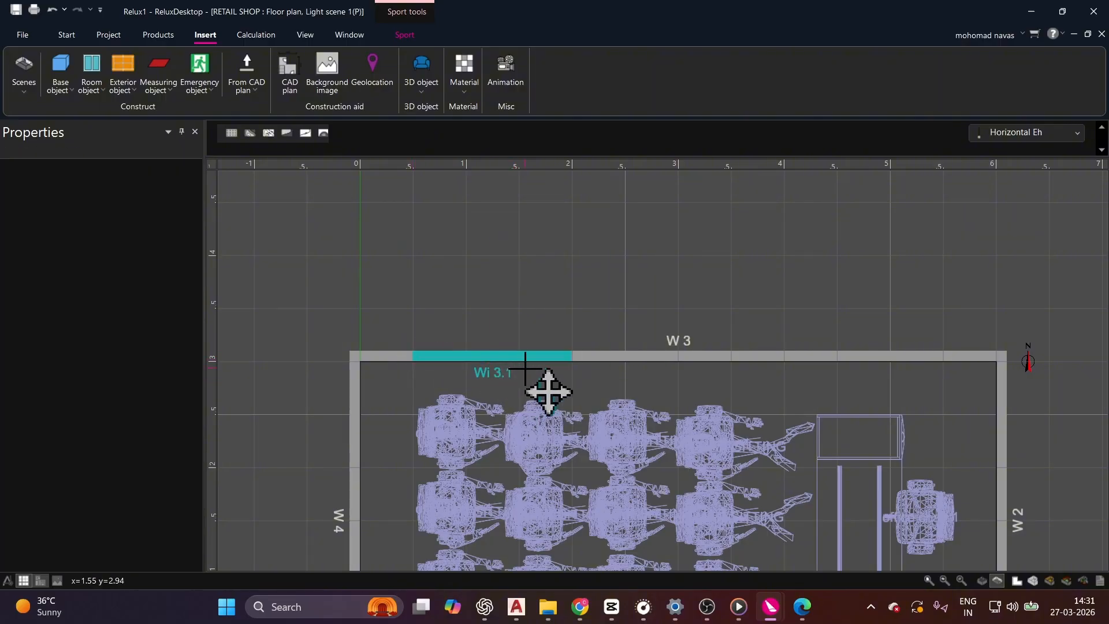
Shorten the window in wall W 3 to a width of 1.00 m from its end farther from wall W 4
left_click(473, 361)
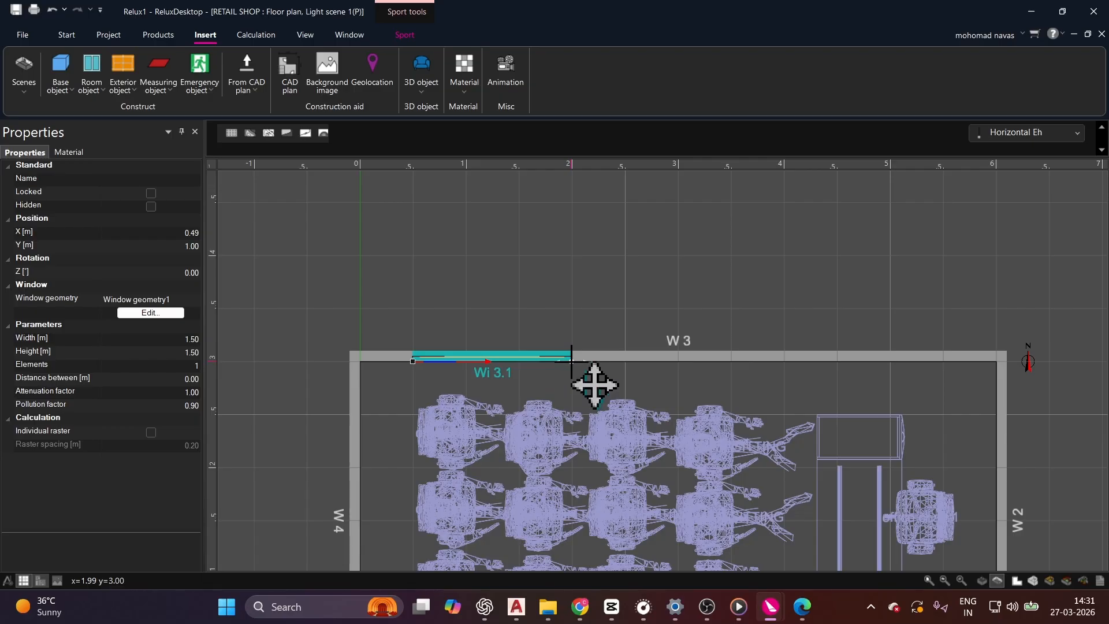
left_click_drag(571, 361, 519, 358)
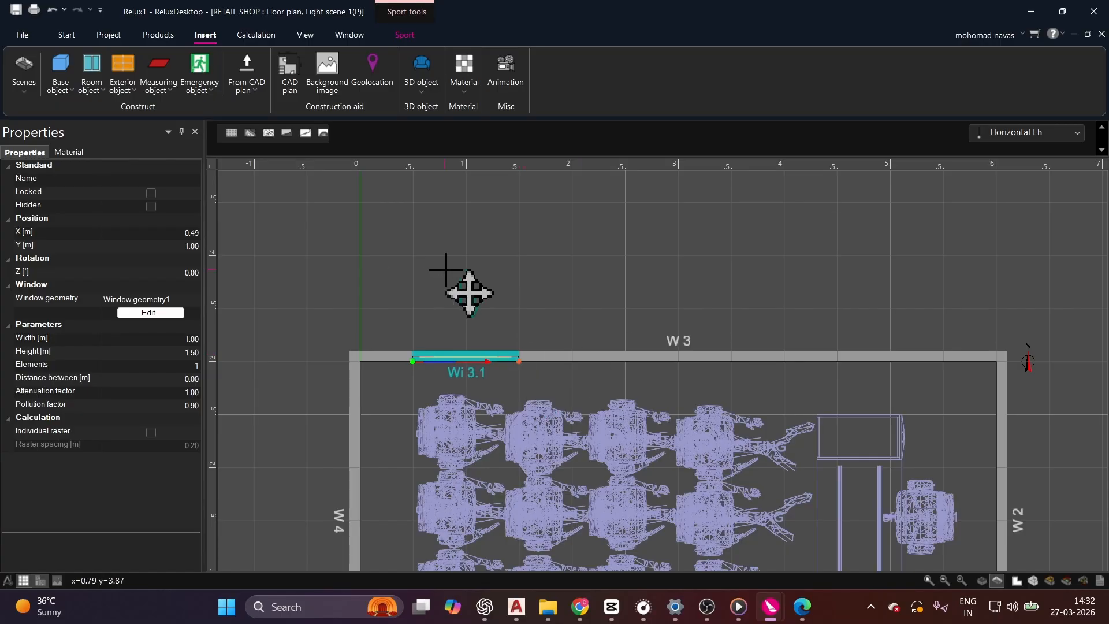
Insert a 1.00 by 2.00 m door in wall W 1, about 0.28 m from wall W 2
left_click(96, 92)
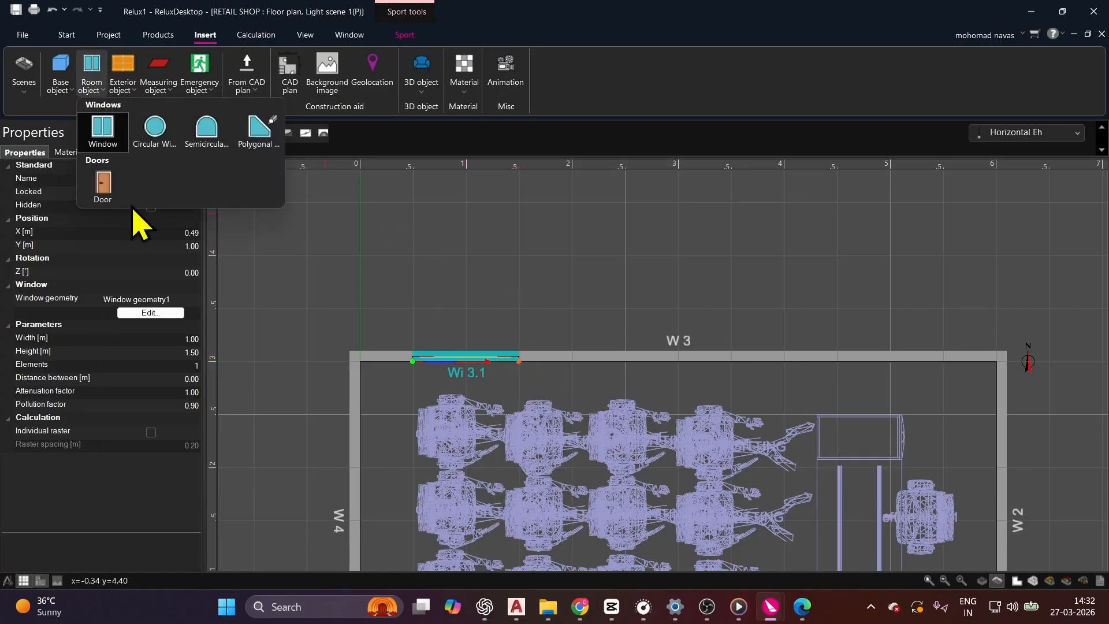
left_click(104, 194)
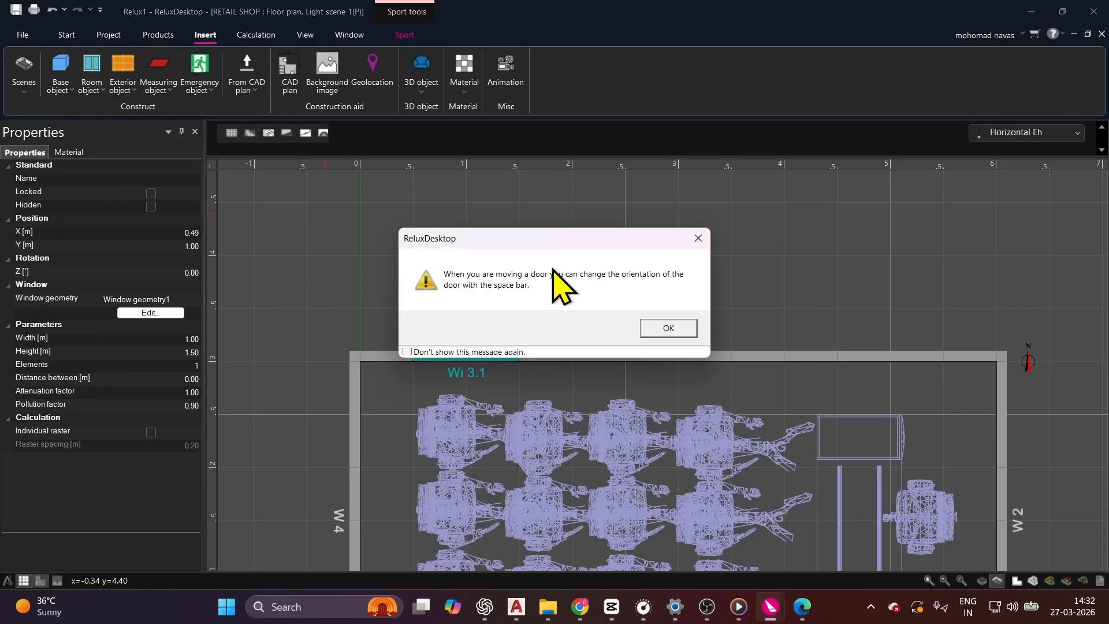
left_click(665, 330)
scroll(522, 358, "down", 3)
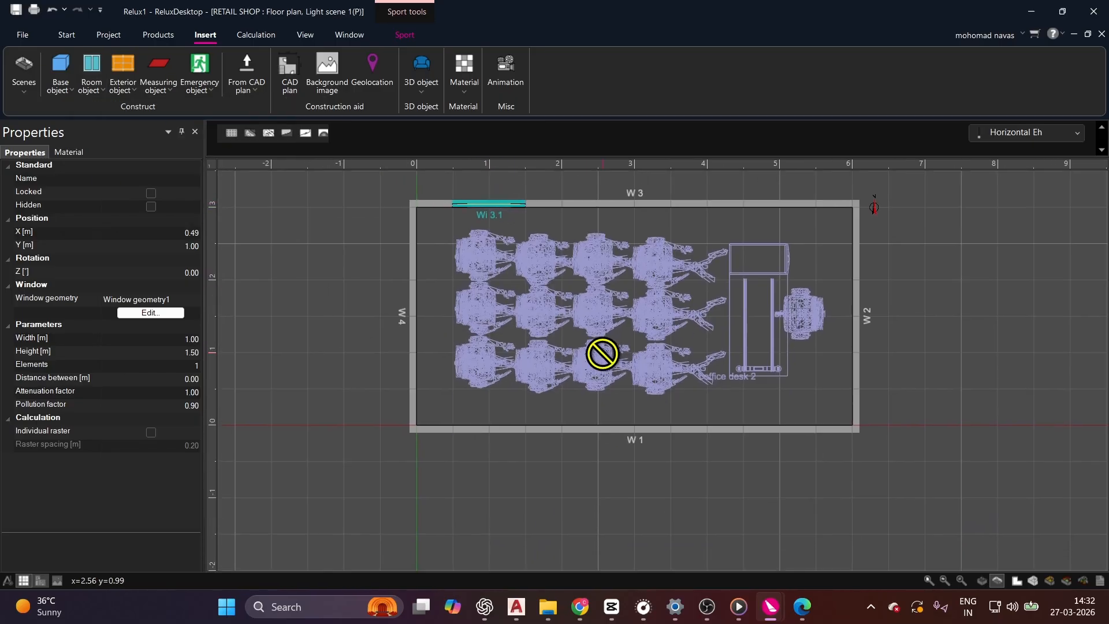
left_click(831, 429)
scroll(795, 426, "up", 3)
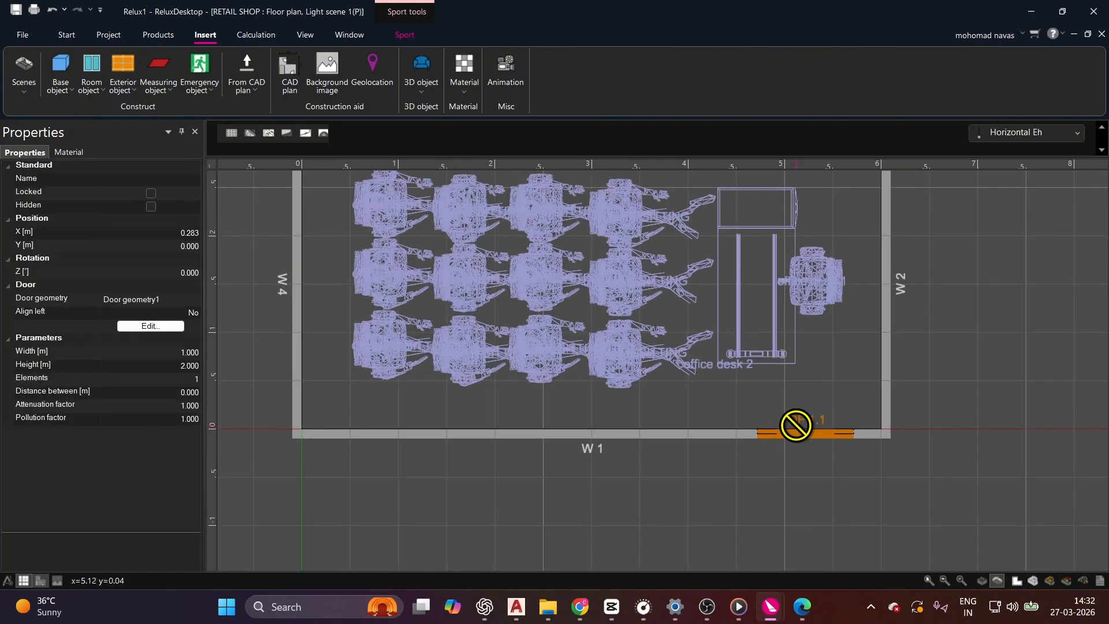
scroll(768, 445, "down", 2)
middle_click_drag(752, 440, 738, 460)
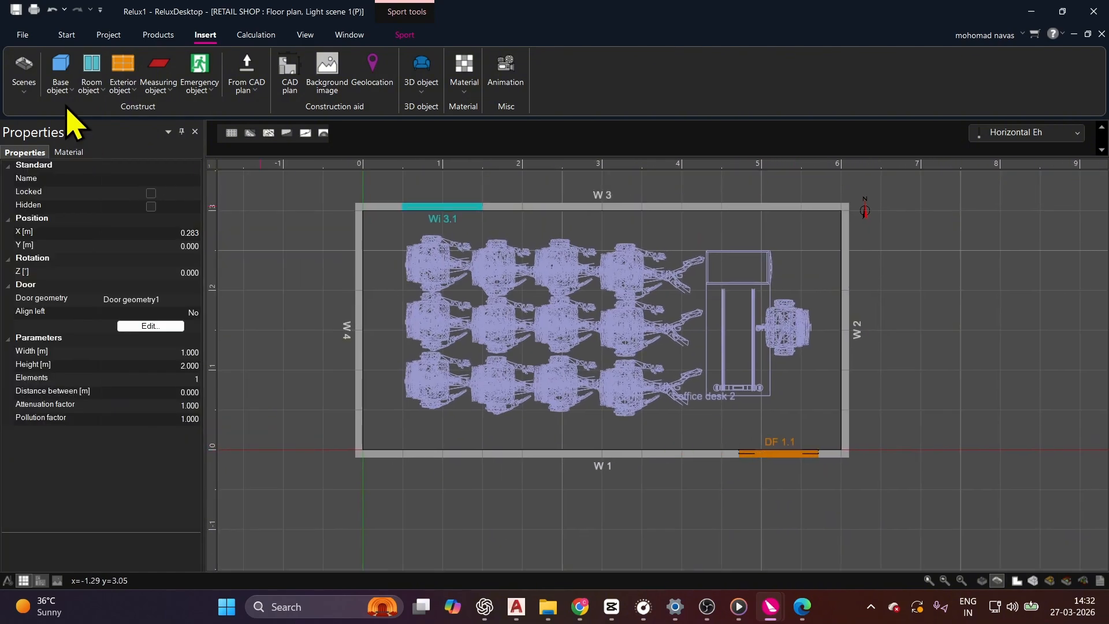
Open the 3D view, end the door placement, and examine the door, window and furnished room from several angles
left_click(66, 43)
left_click(91, 81)
middle_click_drag(554, 398, 585, 390)
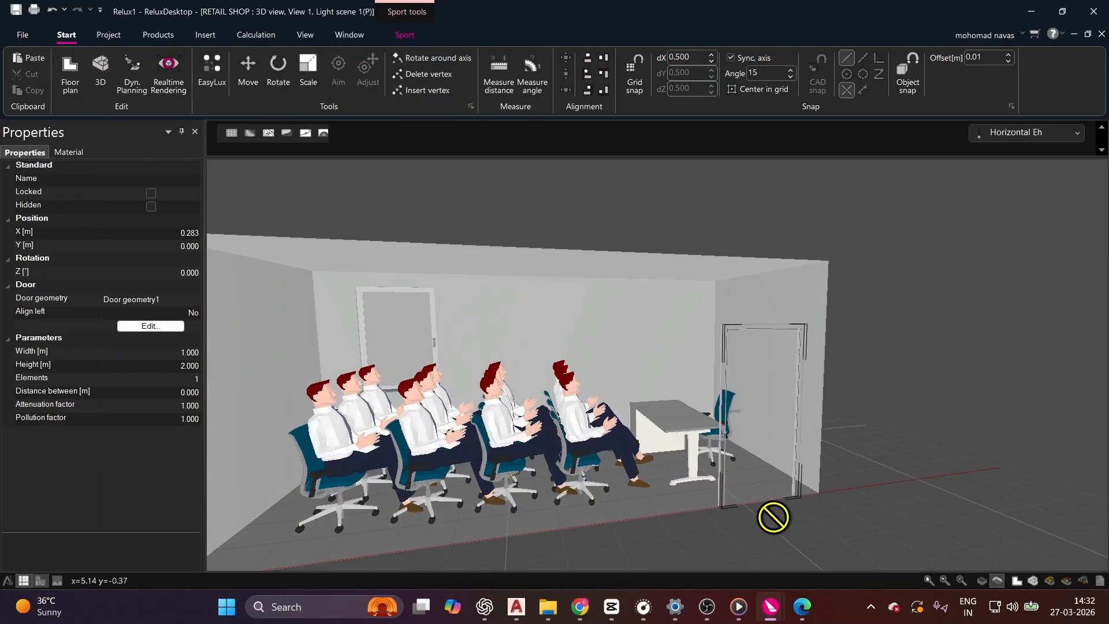
key("Escape")
key("Escape")
middle_click_drag(678, 466, 450, 457)
scroll(547, 335, "down", 3)
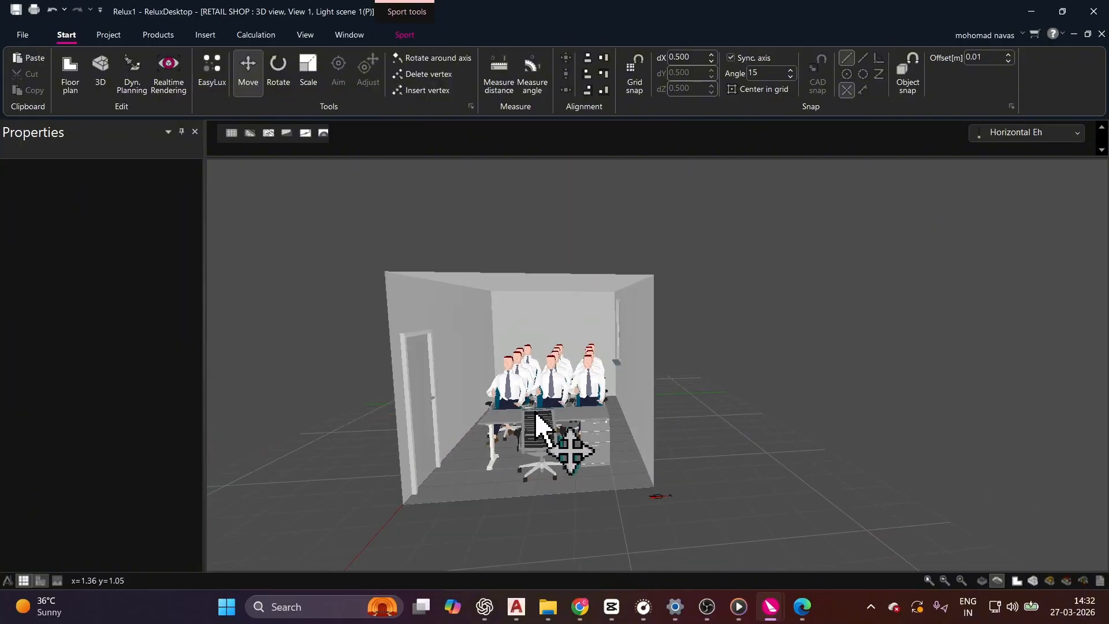
middle_click_drag(556, 446, 674, 394)
scroll(569, 422, "up", 3)
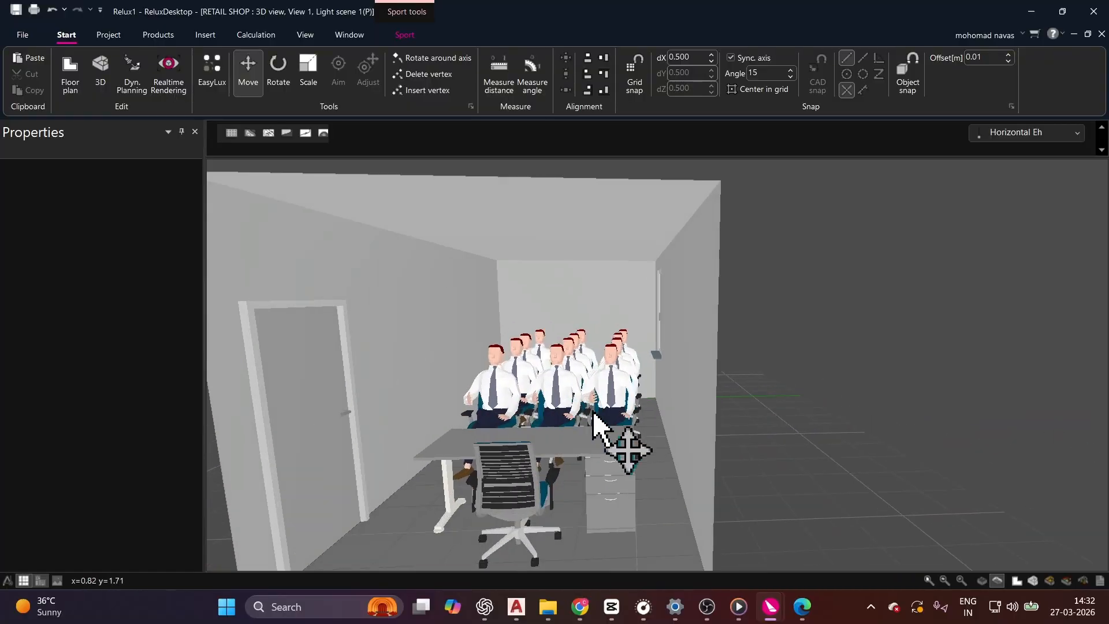